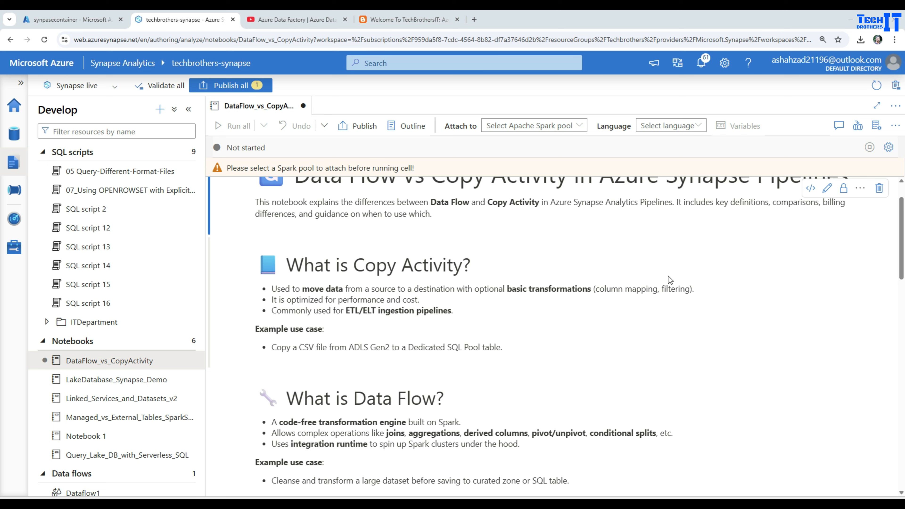
Highlight the first bullet under the "What is Copy Activity?" heading in the DataFlow_vs_CopyActivity notebook
drag(698, 289, 274, 290)
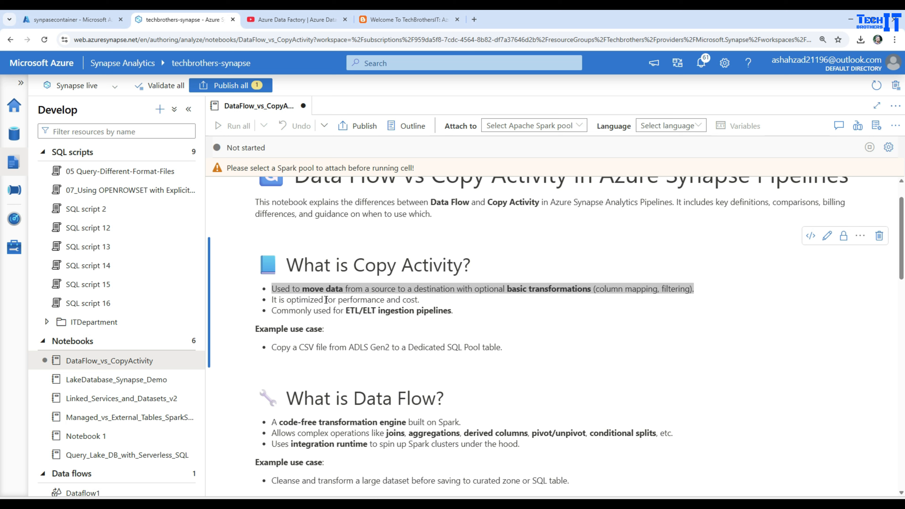
Switch to the TechBrothersIT blog and examine the Copy Activity tutorials listed on its Azure Data Factory Tutorial page
click(408, 19)
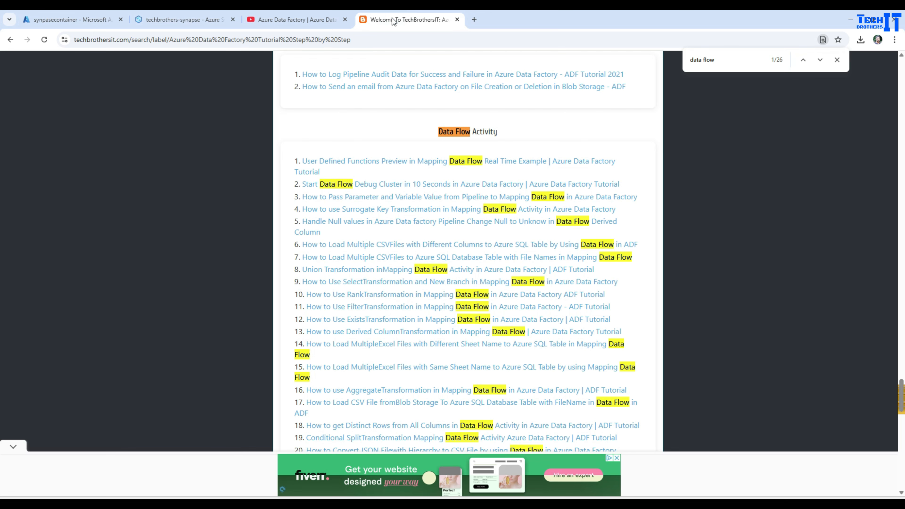
scroll(367, 144, up, 10)
scroll(369, 142, up, 15)
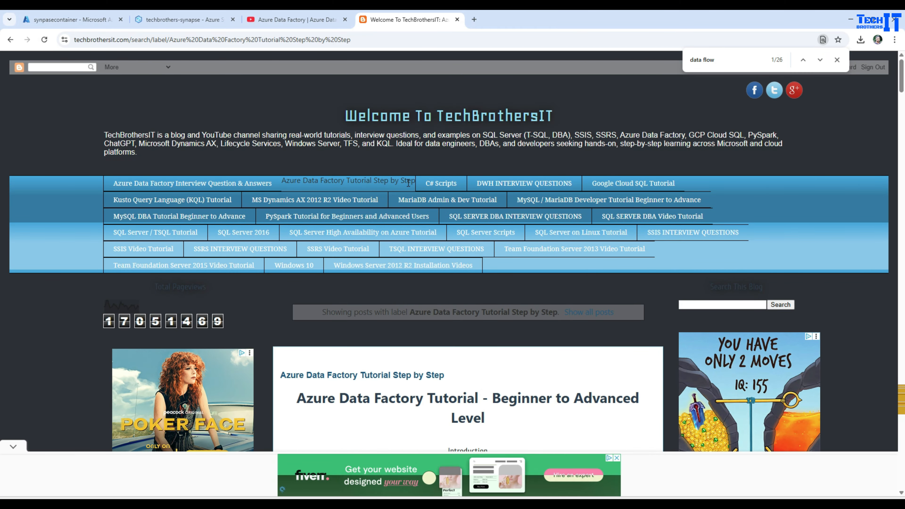
scroll(399, 182, down, 8)
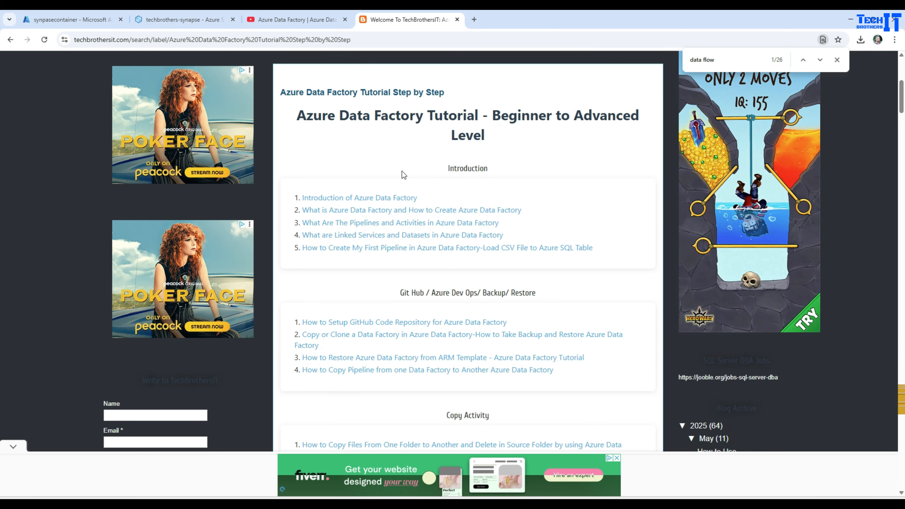
scroll(403, 166, down, 1)
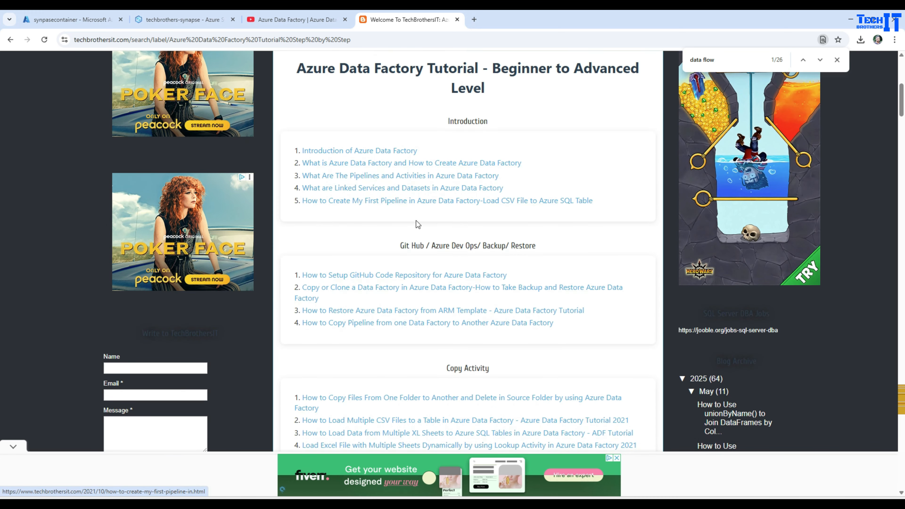
scroll(393, 230, down, 5)
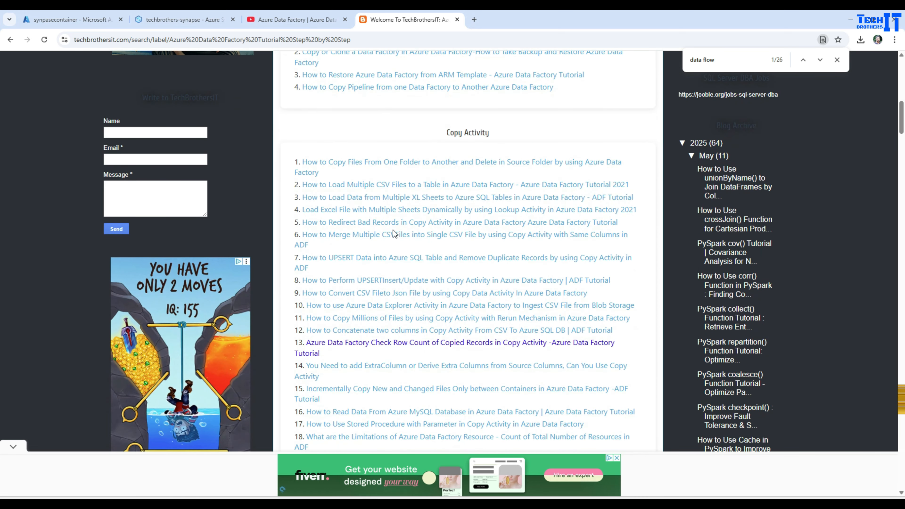
drag(462, 145, 404, 148)
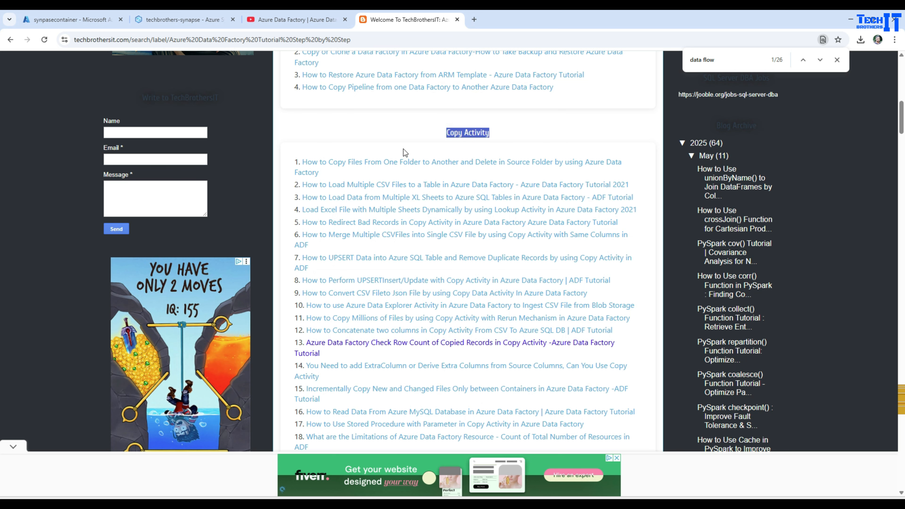
drag(307, 161, 528, 363)
click(650, 273)
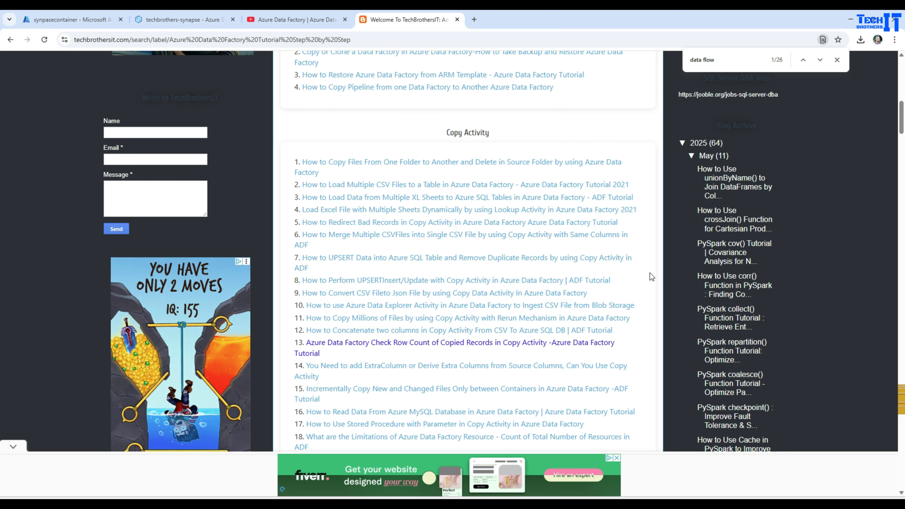
scroll(650, 273, down, 2)
scroll(443, 202, down, 4)
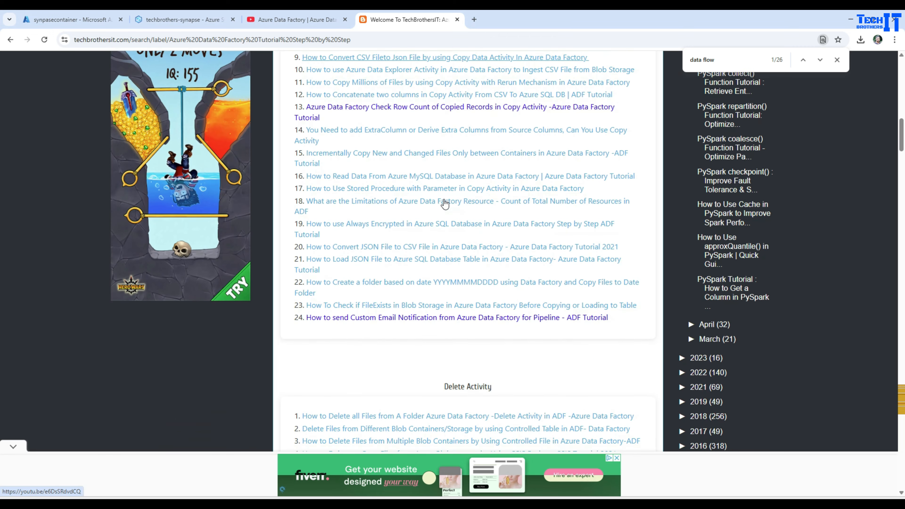
scroll(442, 202, up, 2)
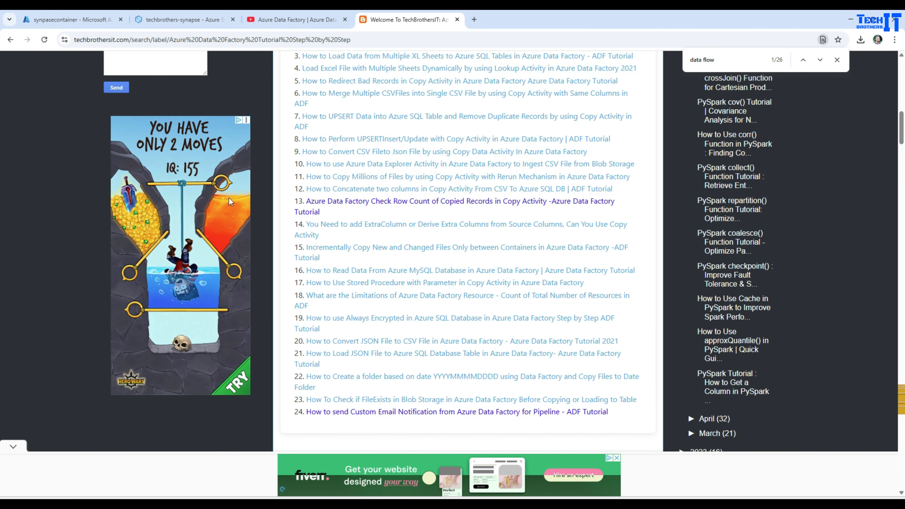
Switch to YouTube and open the Azure Data Factory Tutorial playlist from the TechBrothersIT channel's playlists, dismissing the mini player
click(281, 21)
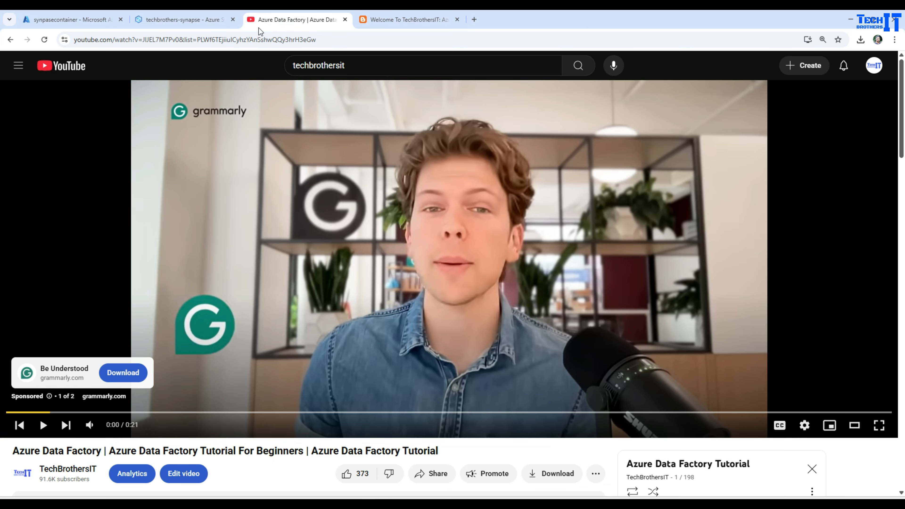
scroll(239, 266, down, 4)
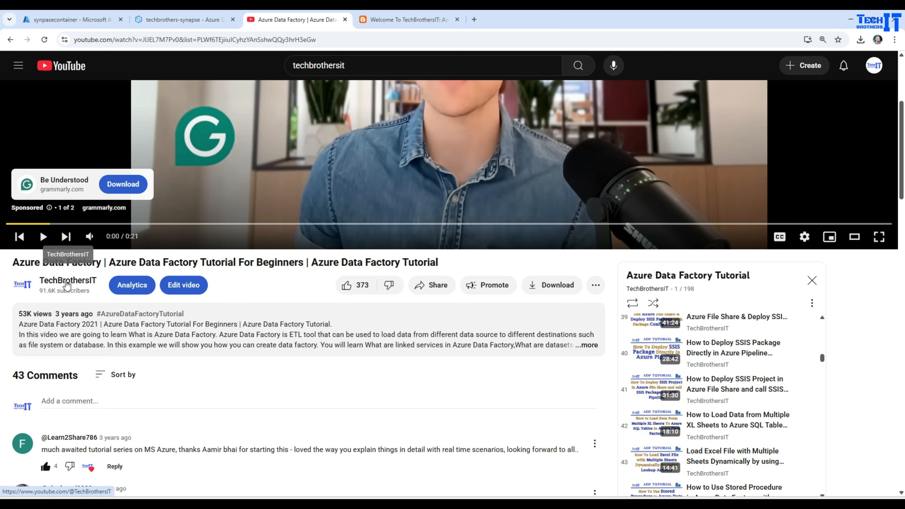
click(67, 283)
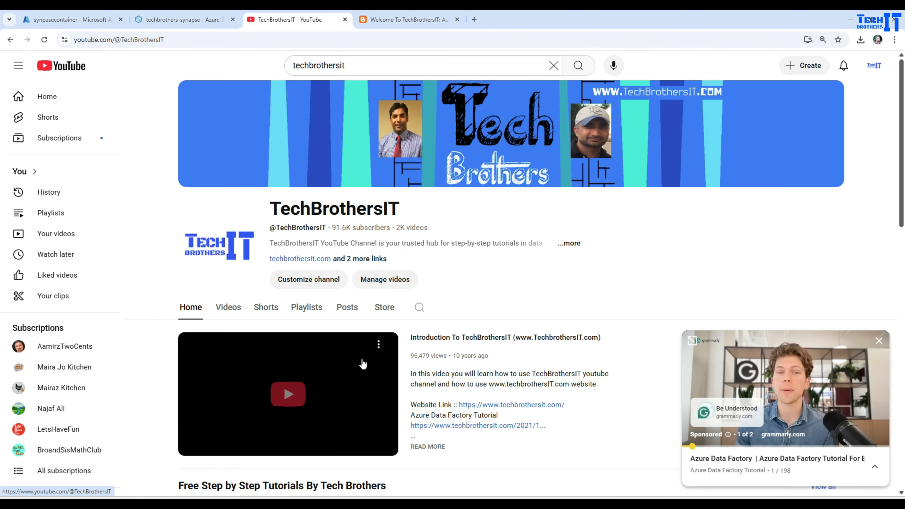
click(306, 307)
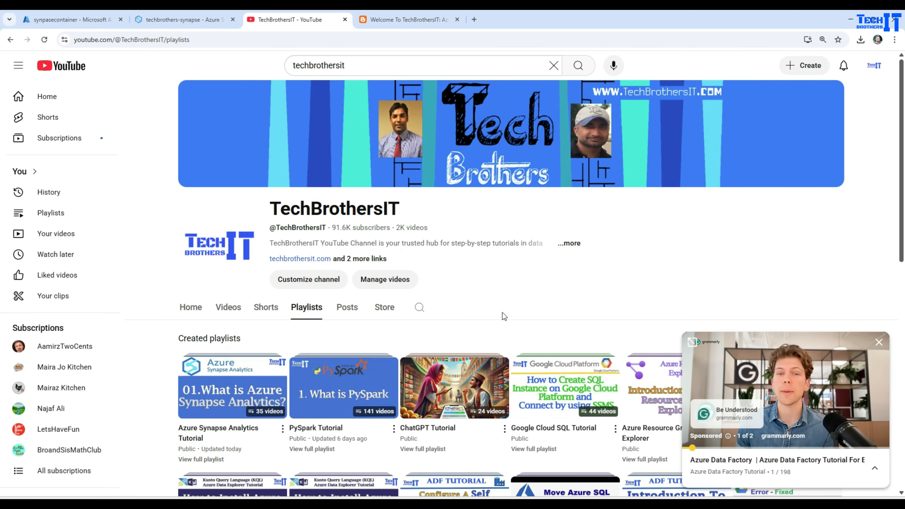
scroll(502, 313, down, 2)
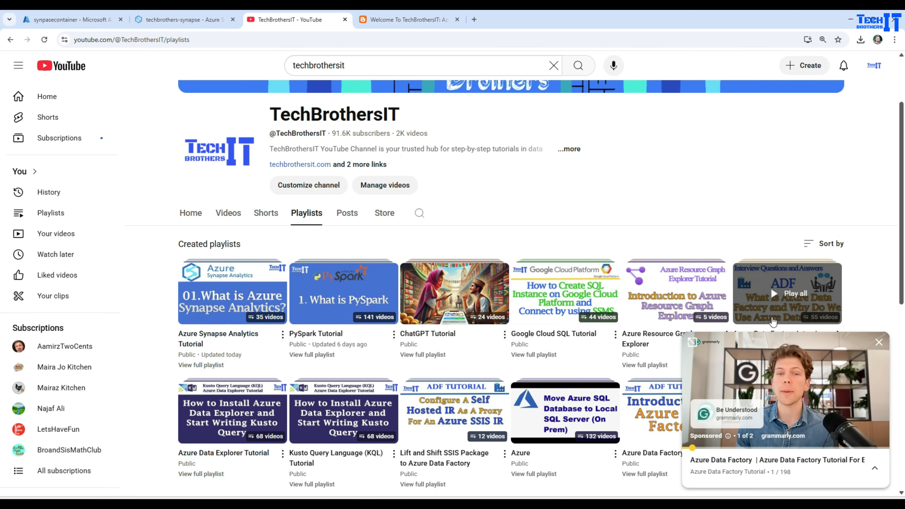
click(879, 343)
scroll(659, 246, down, 4)
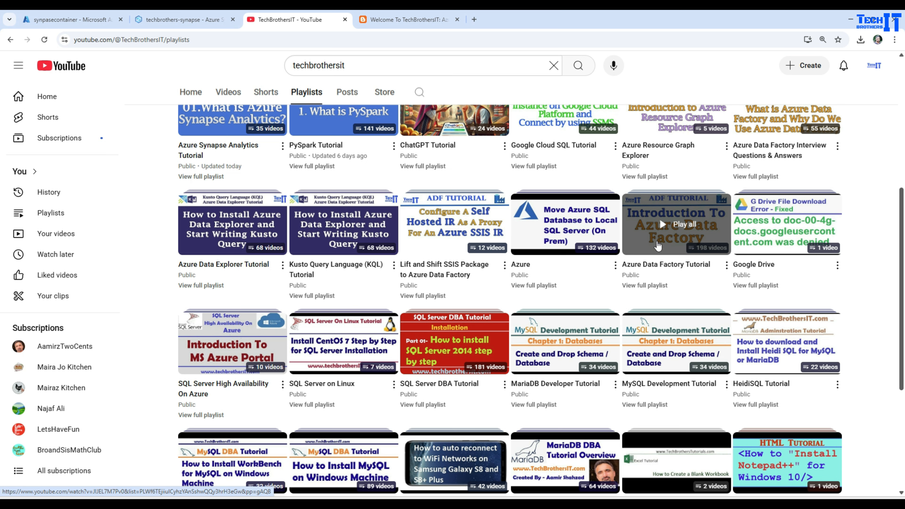
click(669, 239)
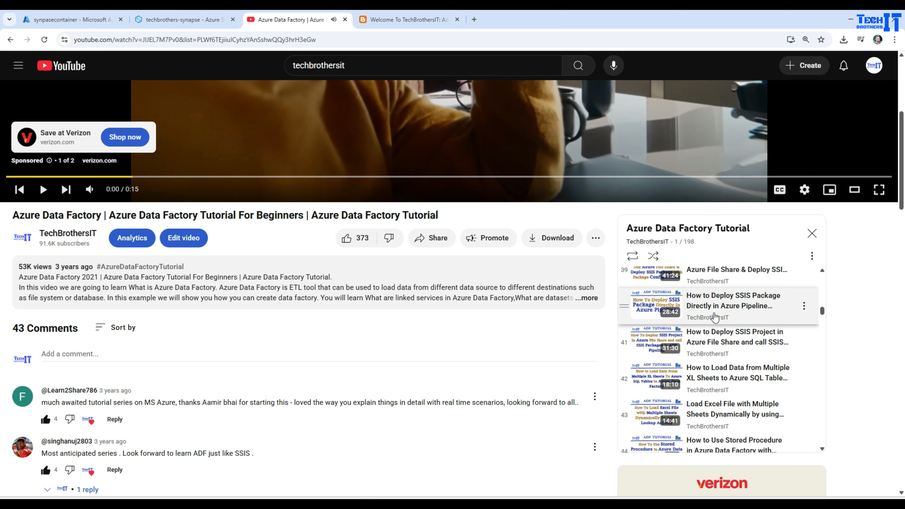
Browse the videos in the Azure Data Factory Tutorial playlist
scroll(764, 361, down, 1)
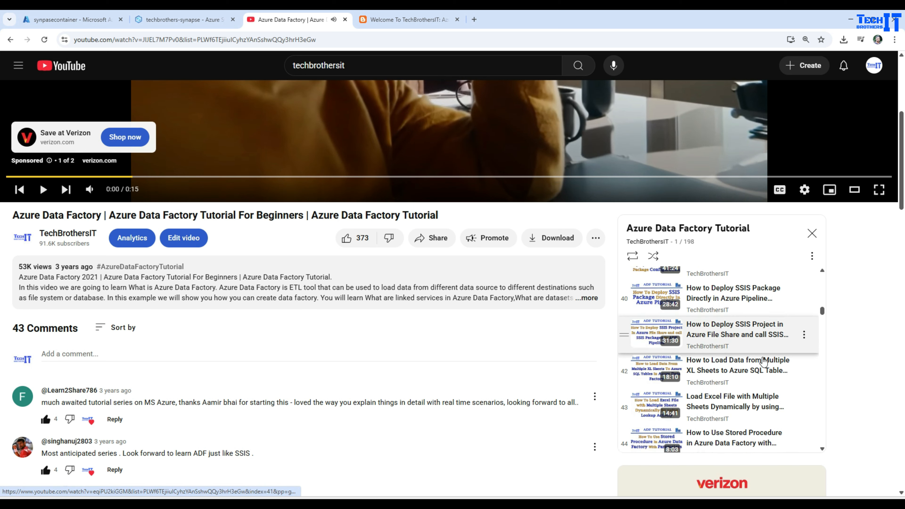
scroll(764, 361, down, 8)
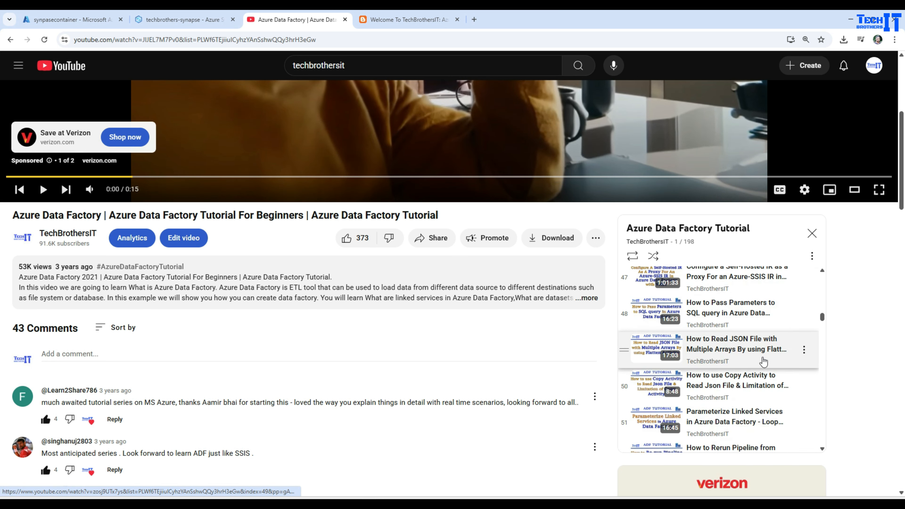
scroll(764, 361, down, 4)
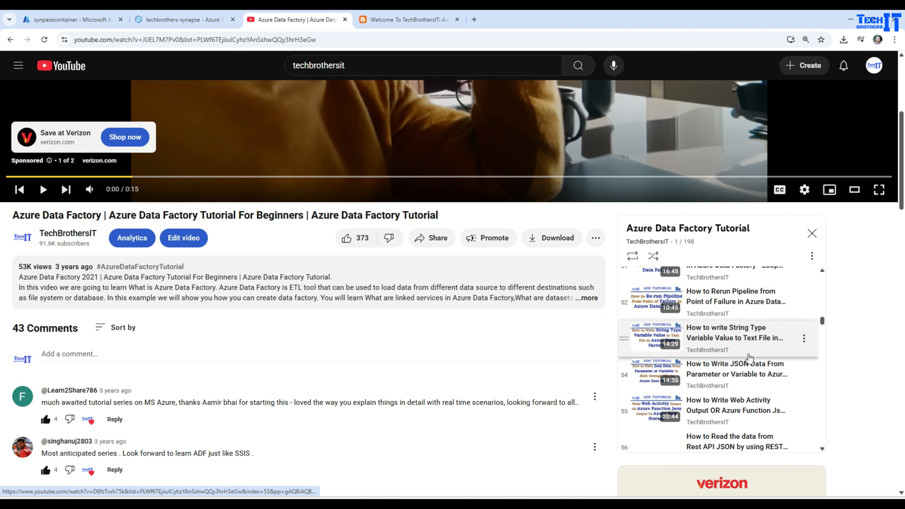
scroll(750, 357, down, 3)
Return to the Synapse notebook and highlight the Copy Activity section's bullets and its example use case while reading them
click(191, 21)
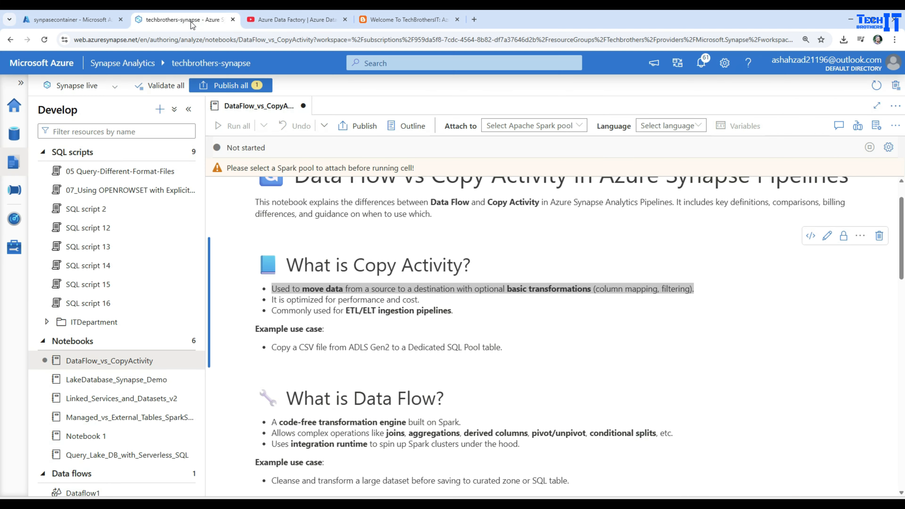
click(502, 297)
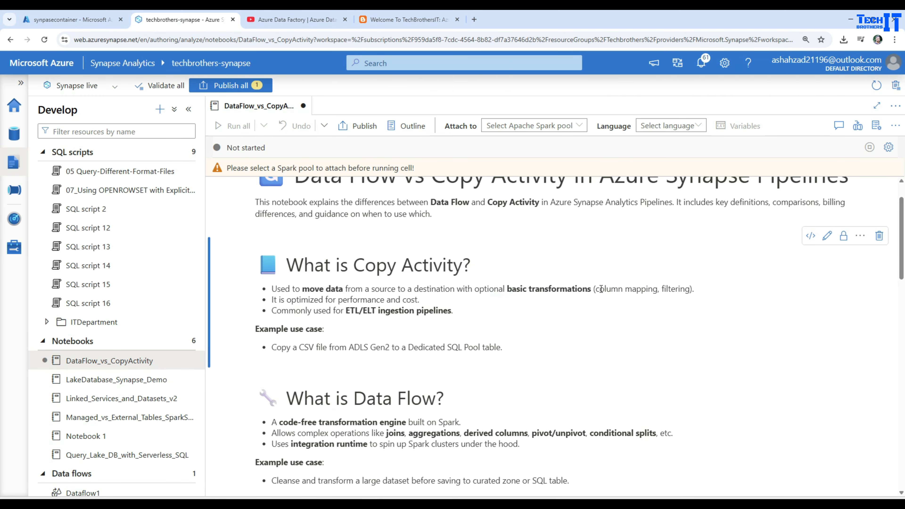
drag(699, 289, 281, 285)
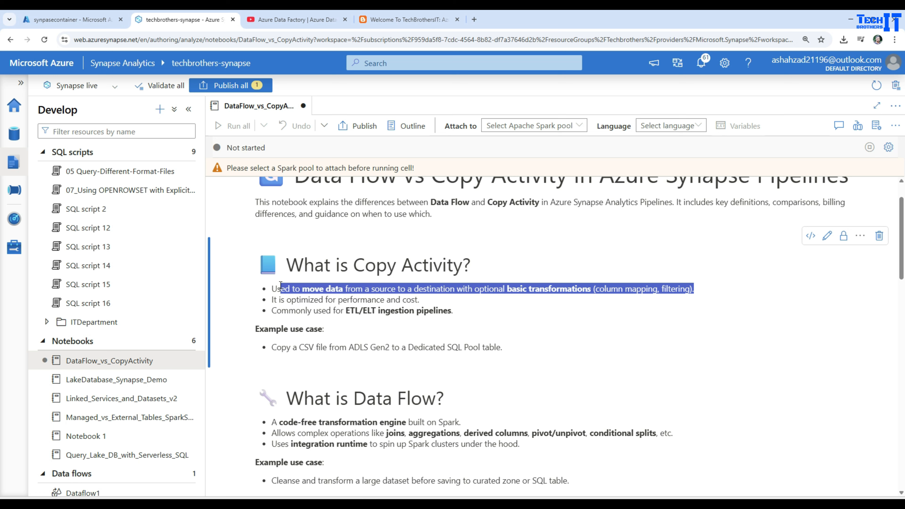
drag(280, 286, 273, 286)
drag(422, 301, 265, 301)
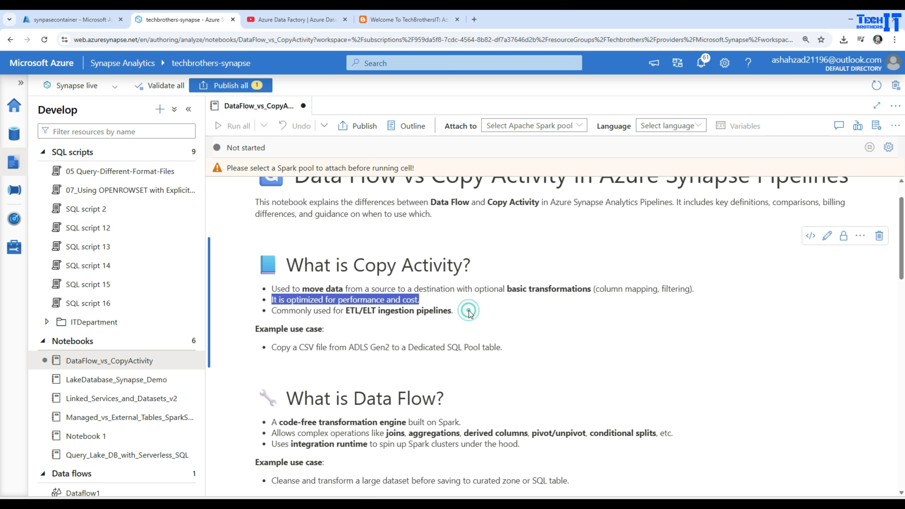
drag(454, 310, 264, 292)
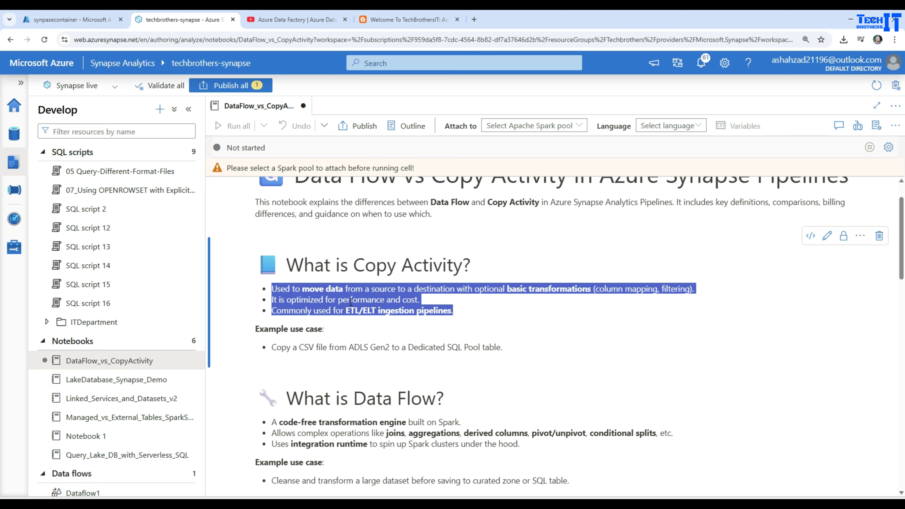
scroll(351, 302, down, 1)
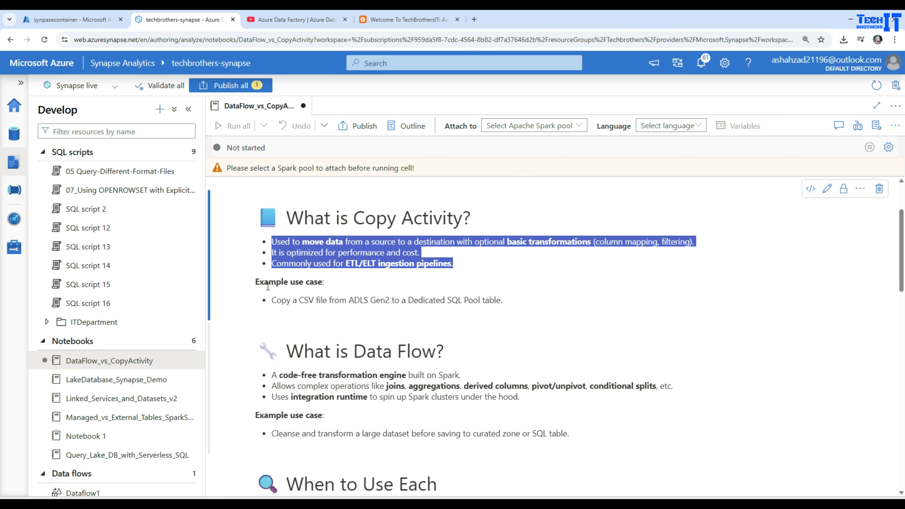
drag(273, 300, 257, 282)
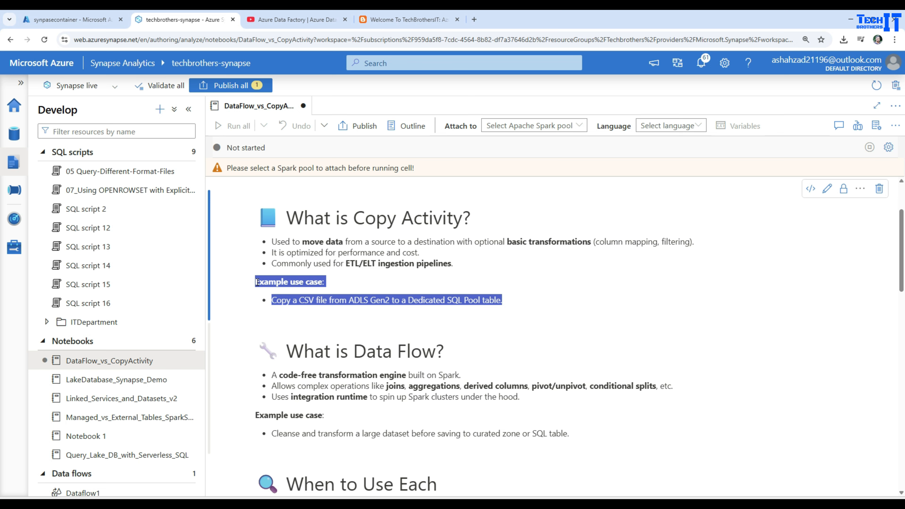
Read the "What is Data Flow?" section, highlighting the transformation engine line, the complex operations and the phrase "Spark clusters"
scroll(337, 309, down, 3)
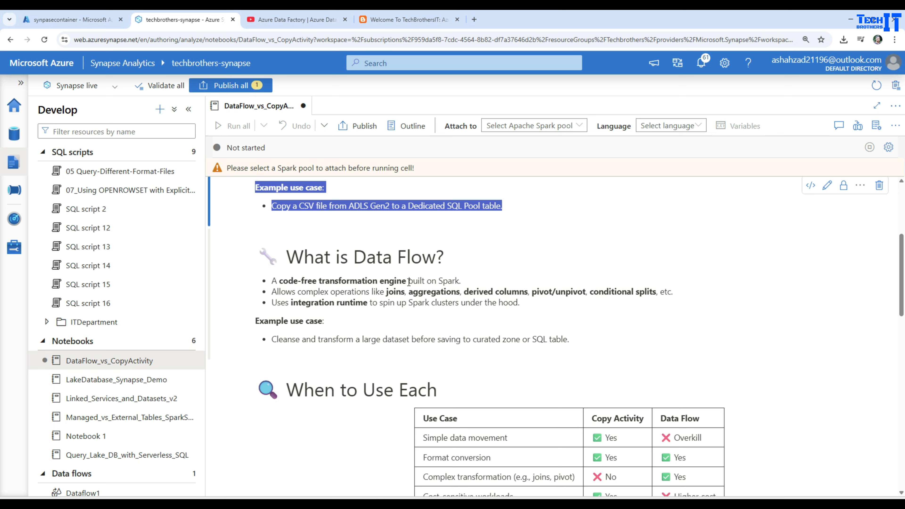
drag(461, 281, 271, 285)
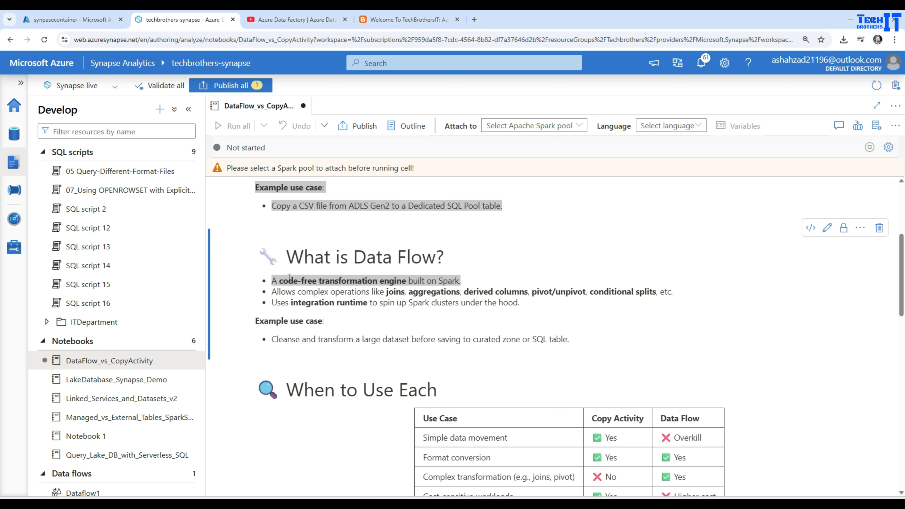
click(324, 280)
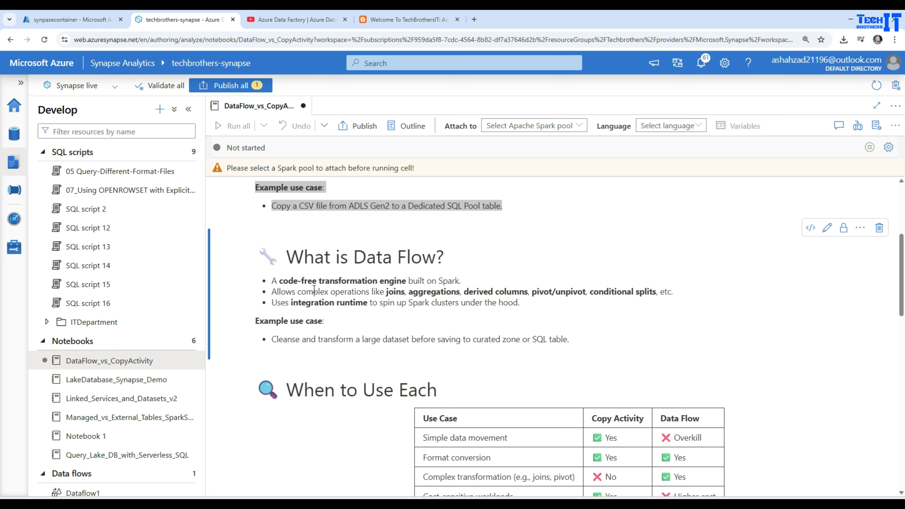
drag(271, 292, 677, 298)
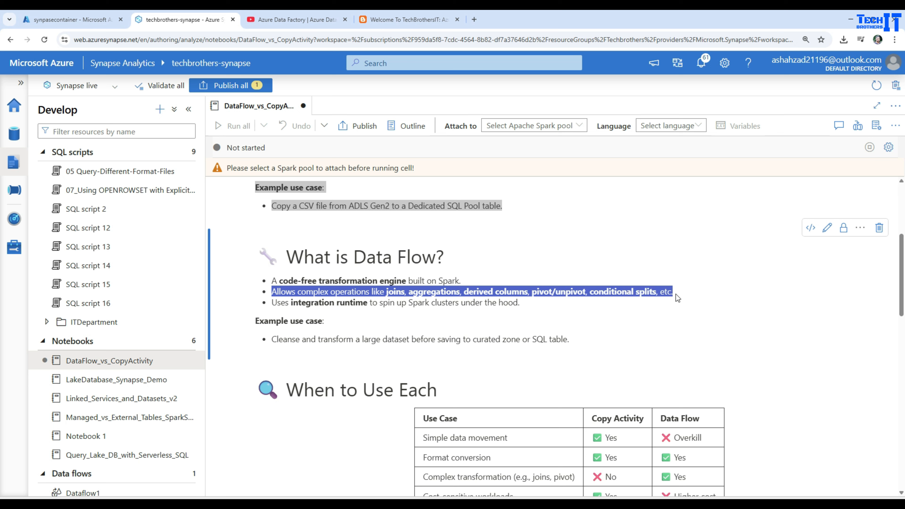
click(656, 291)
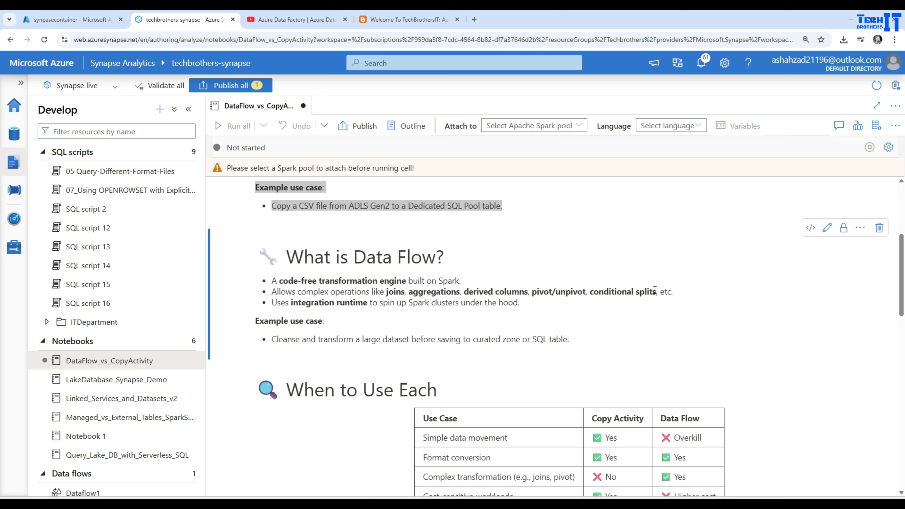
drag(658, 291, 386, 292)
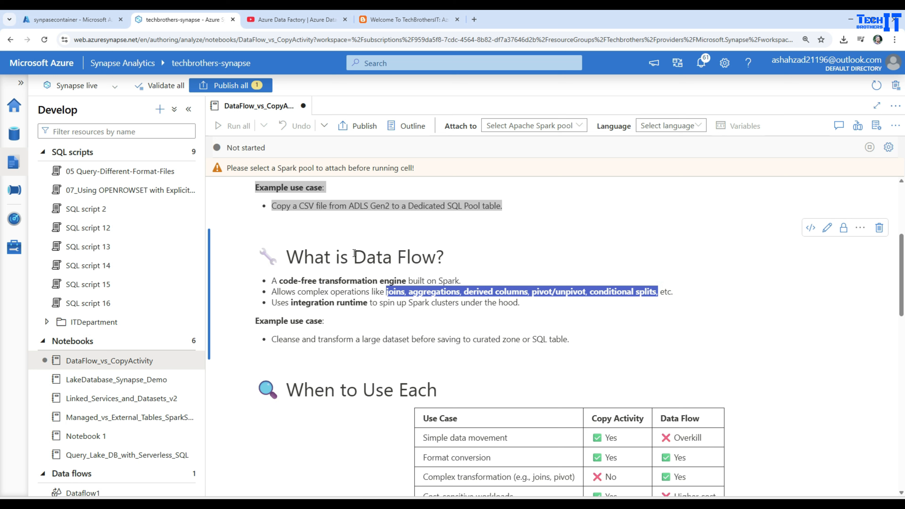
click(330, 297)
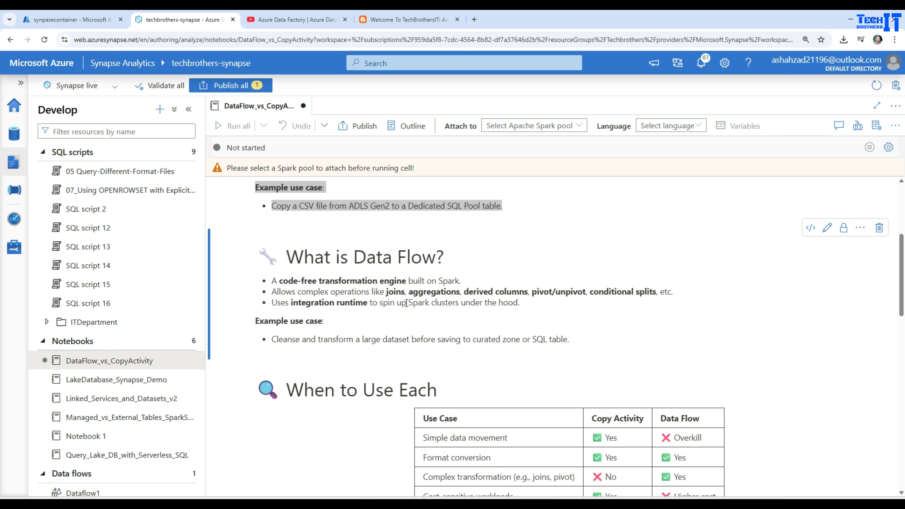
drag(407, 303, 459, 304)
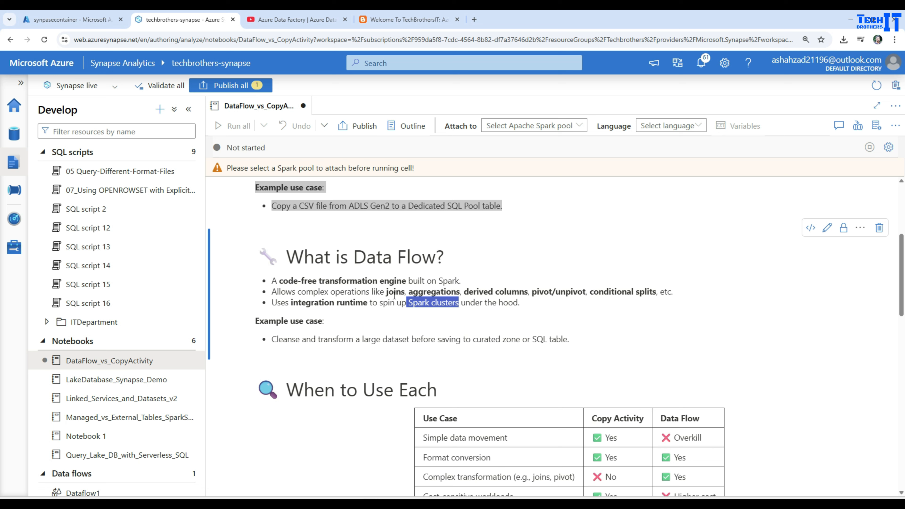
Highlight the complex operations from joins to conditional splits in the "What is Data Flow?" section and read its example use case
drag(387, 294, 657, 287)
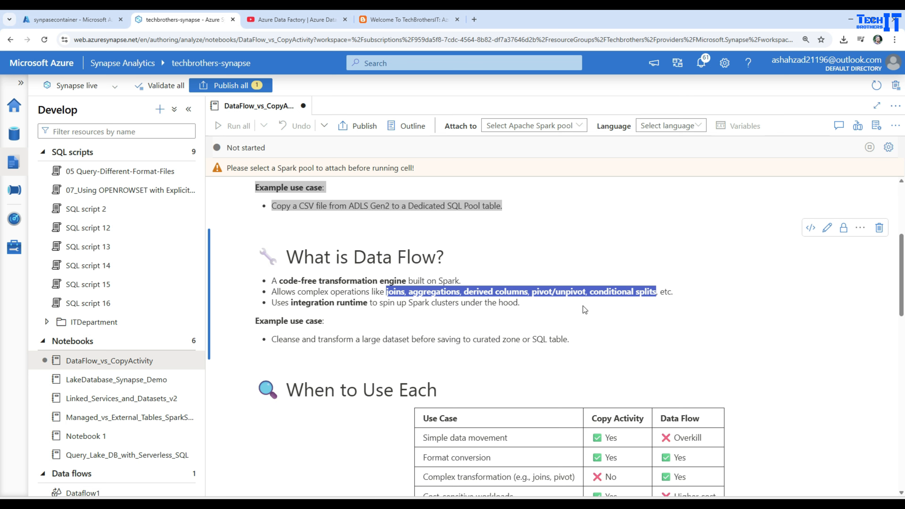
click(537, 304)
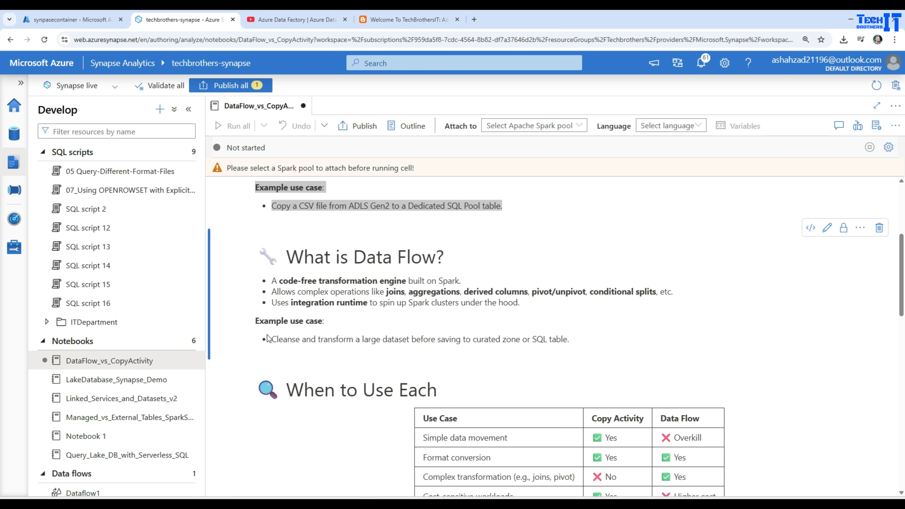
scroll(286, 327, down, 3)
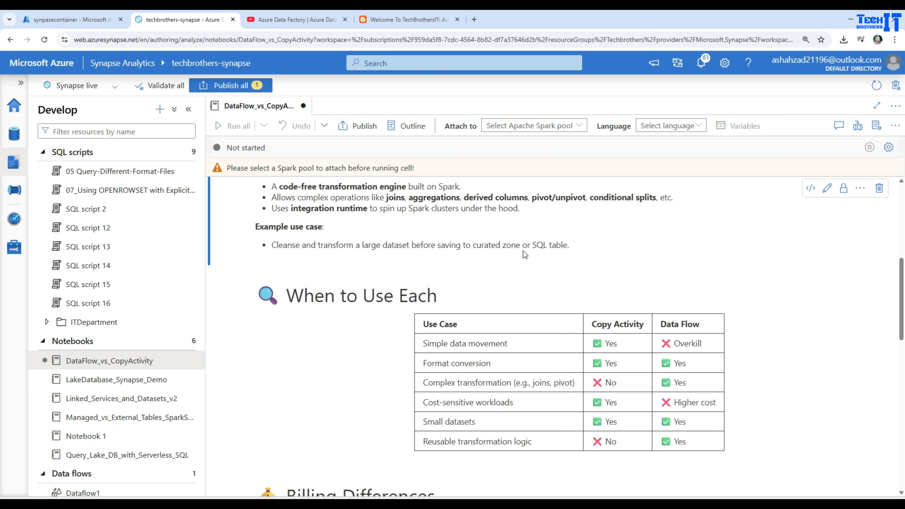
Read the "When to Use Each" table comparing Copy Activity and Data Flow by use case
scroll(343, 355, down, 1)
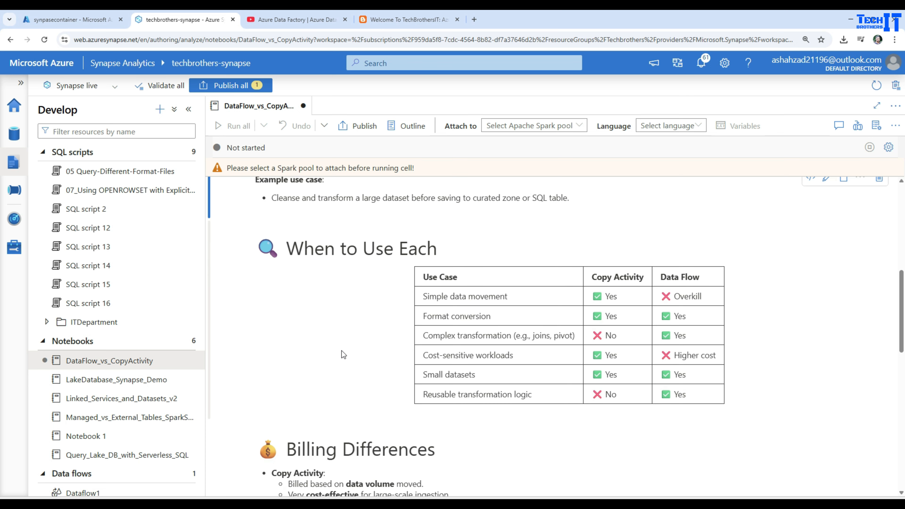
scroll(343, 355, up, 1)
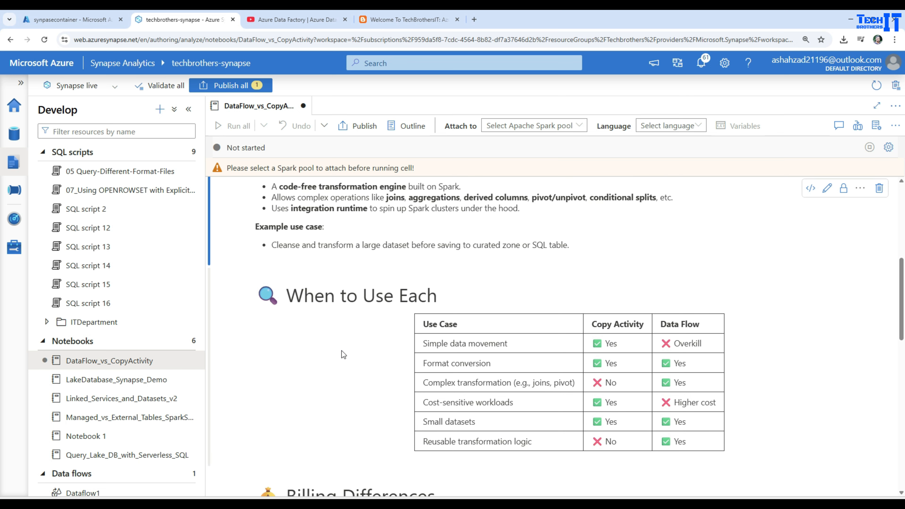
scroll(314, 348, up, 1)
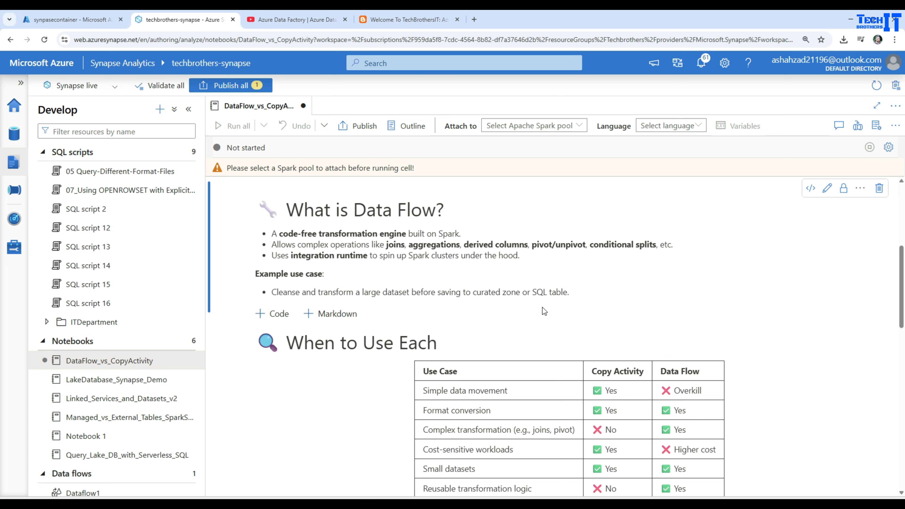
scroll(543, 308, down, 1)
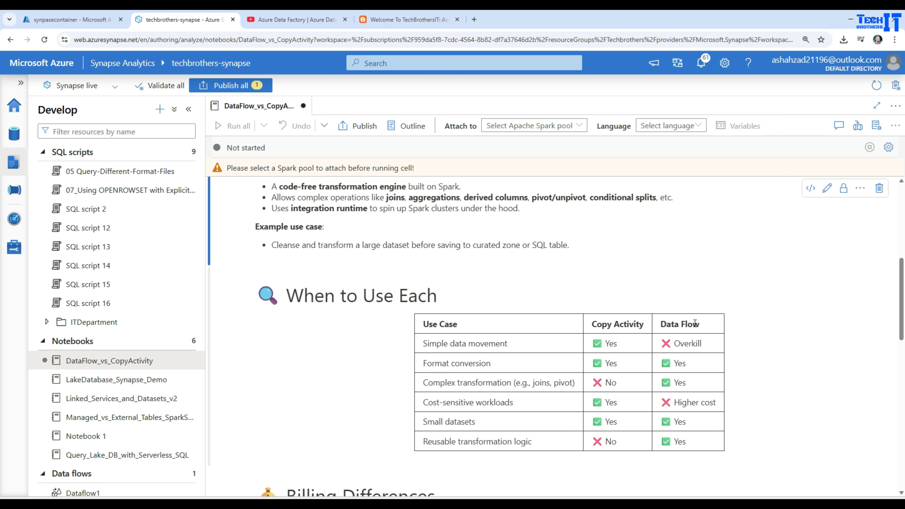
scroll(505, 377, down, 3)
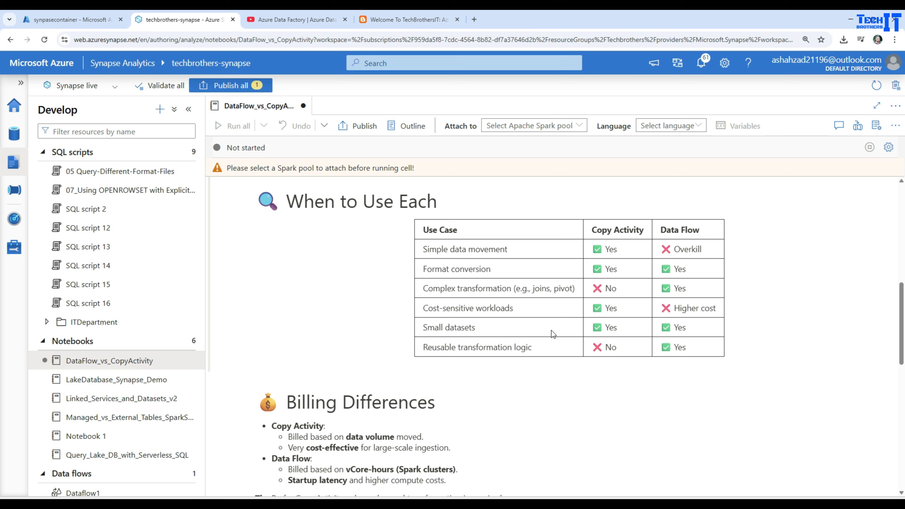
Read the "Billing Differences" section, highlighting Data Flow's startup latency line and the tip about preferring Copy Activity
scroll(631, 369, down, 3)
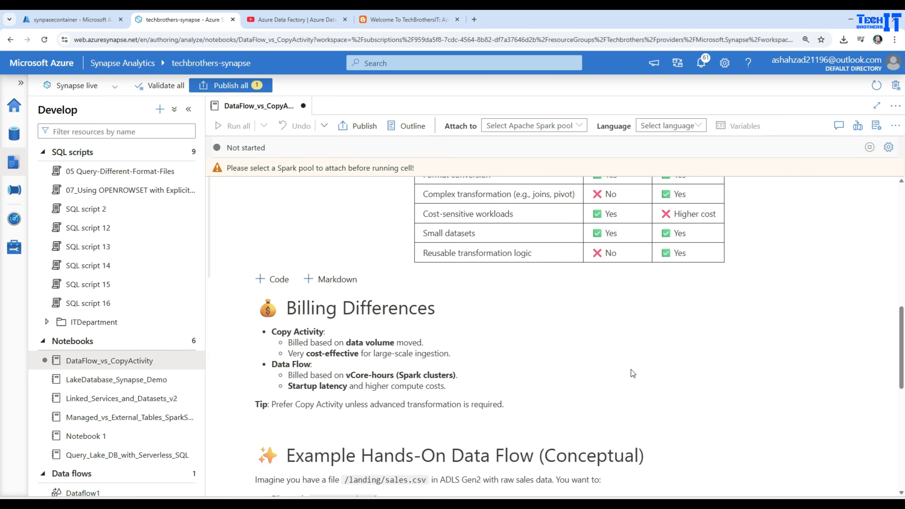
scroll(332, 317, down, 1)
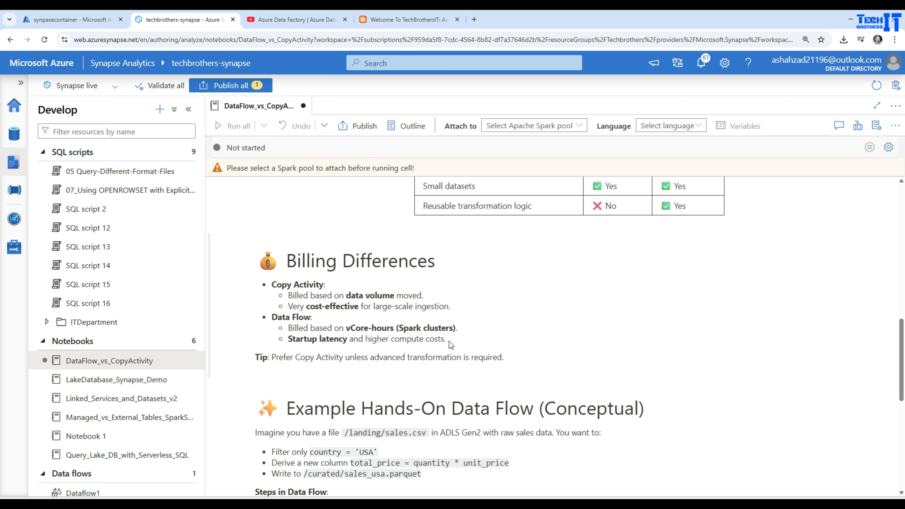
drag(450, 345, 274, 332)
click(308, 354)
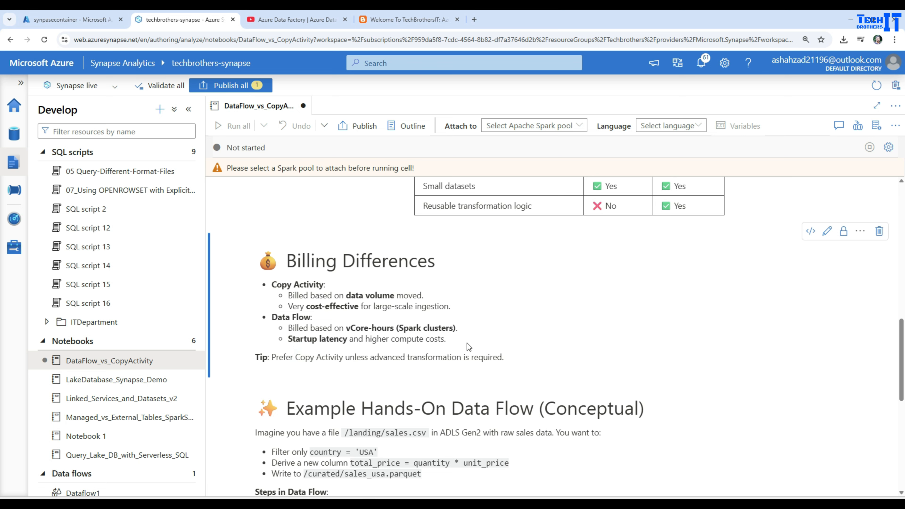
scroll(469, 347, down, 3)
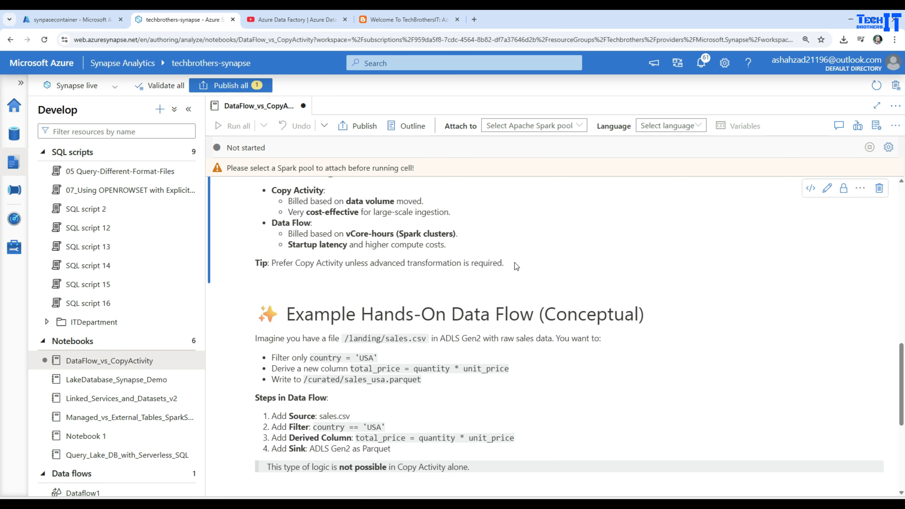
drag(516, 267, 257, 262)
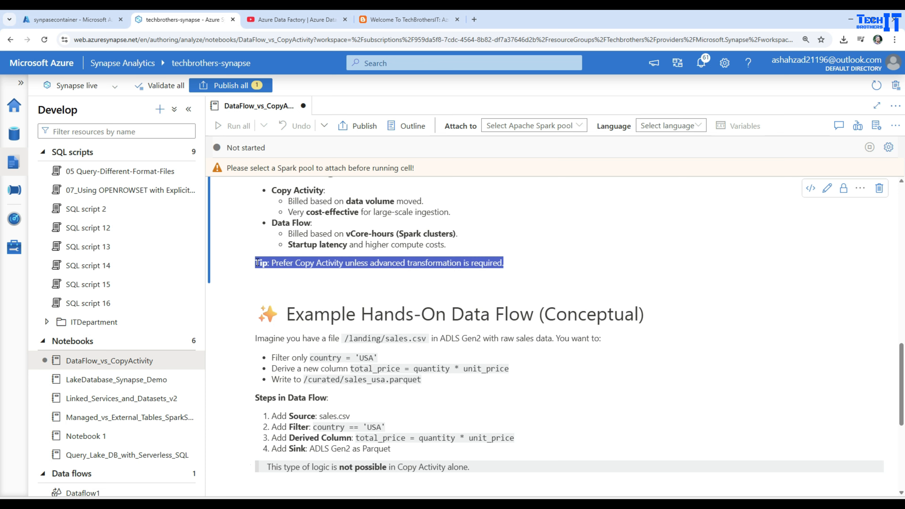
Read the hands-on Data Flow example's requirements, highlighting the country filter, the quantity * unit_price expression and the /curated/sales_usa.parquet output path
scroll(369, 266, down, 3)
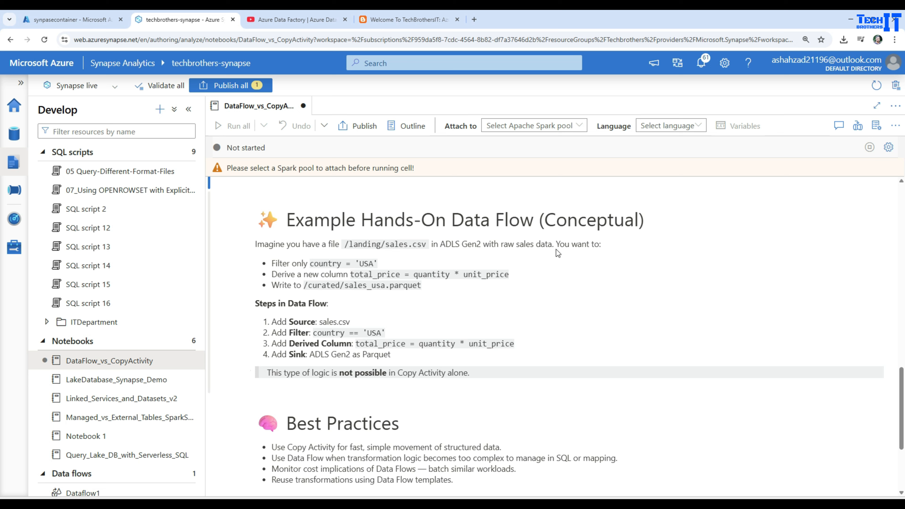
drag(310, 263, 379, 263)
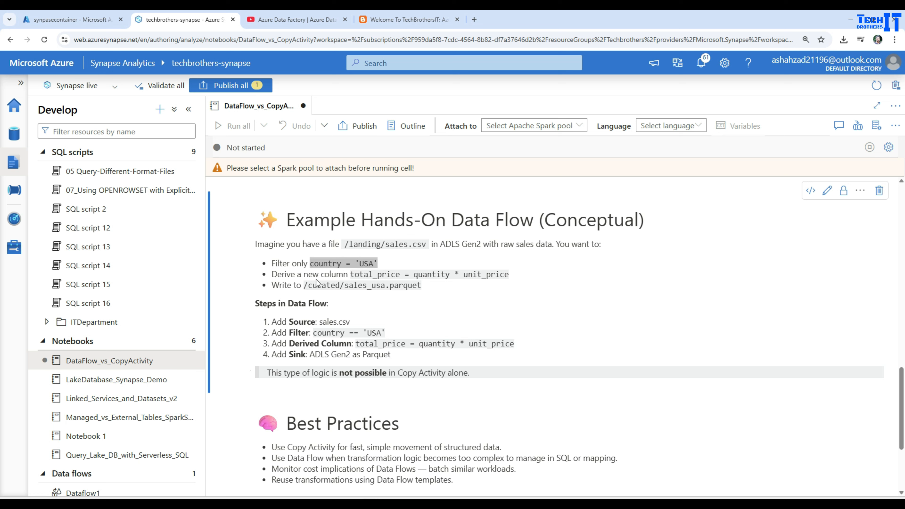
click(358, 274)
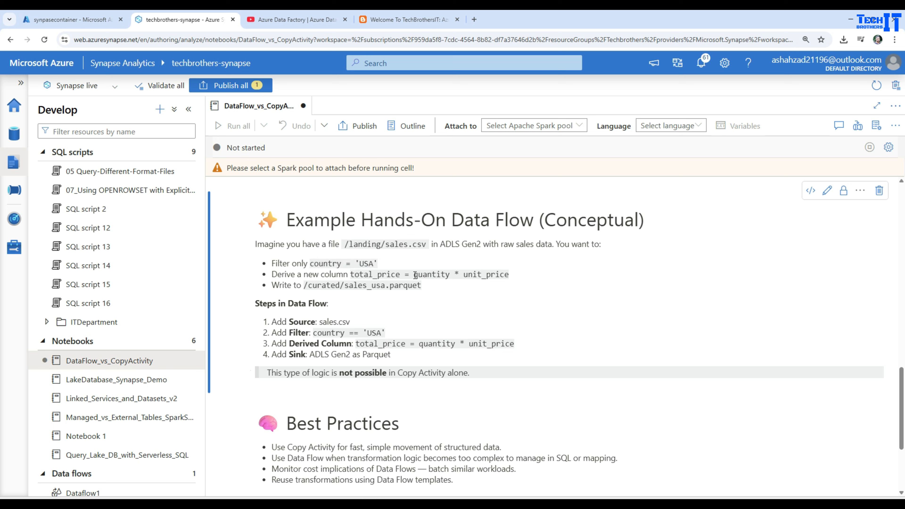
drag(415, 275, 497, 272)
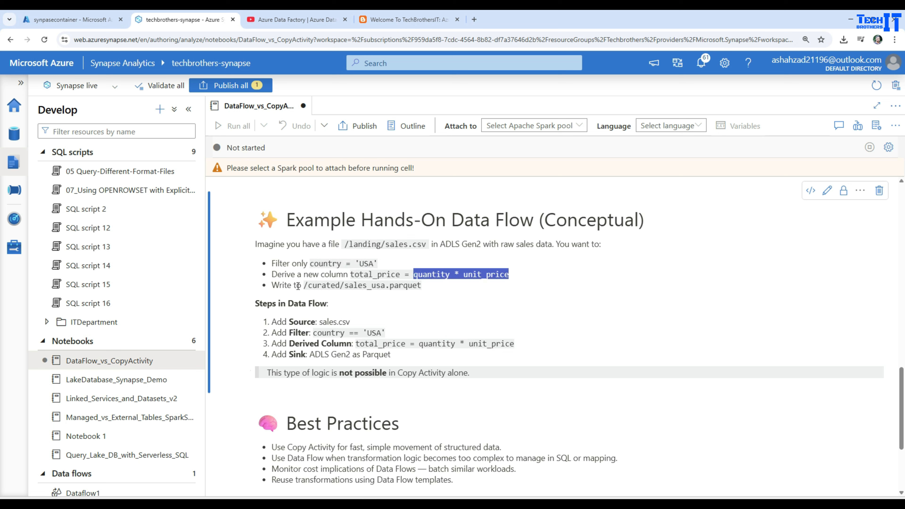
drag(302, 286, 422, 285)
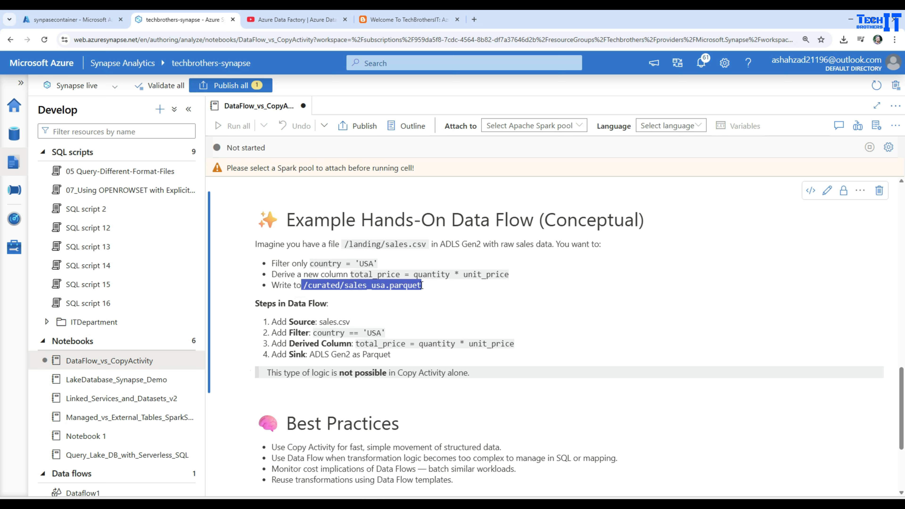
click(355, 277)
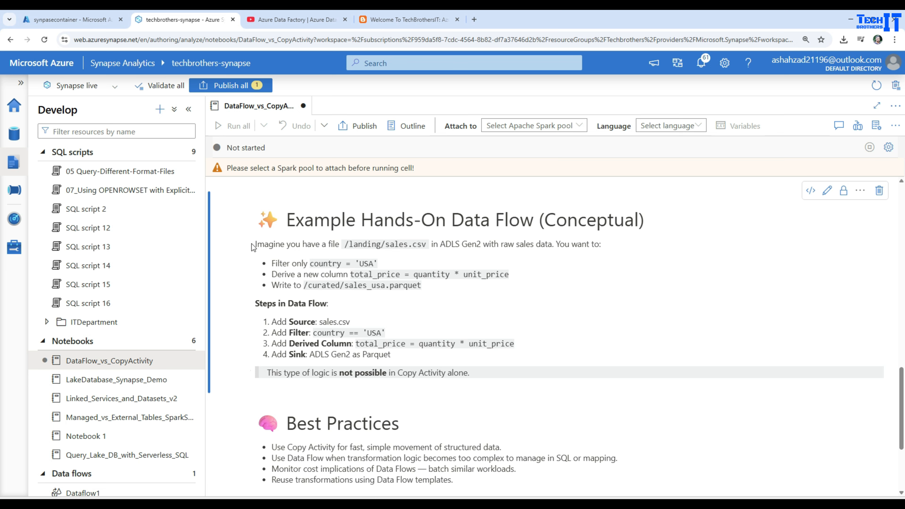
Read the "Steps in Data Flow" list, highlighting the source, filter and sink steps and the note about Copy Activity's limitation
scroll(294, 306, down, 3)
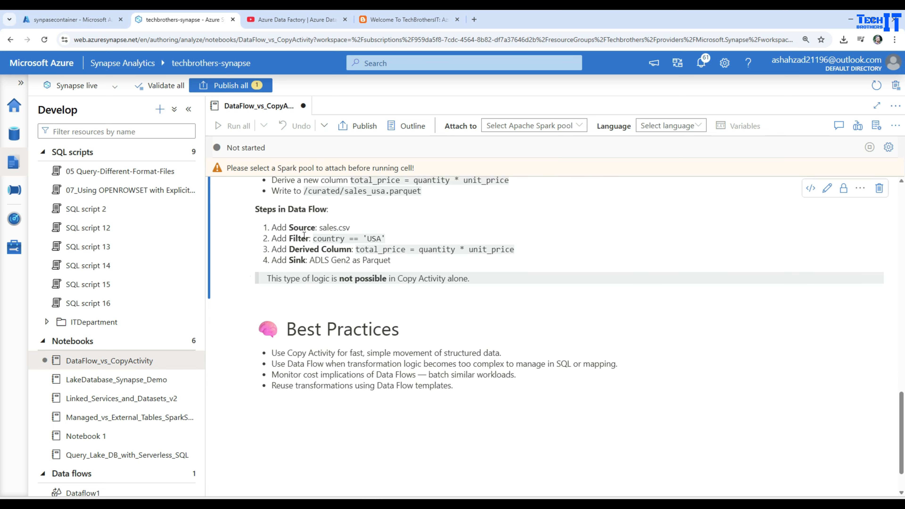
drag(359, 228, 319, 228)
drag(385, 238, 329, 238)
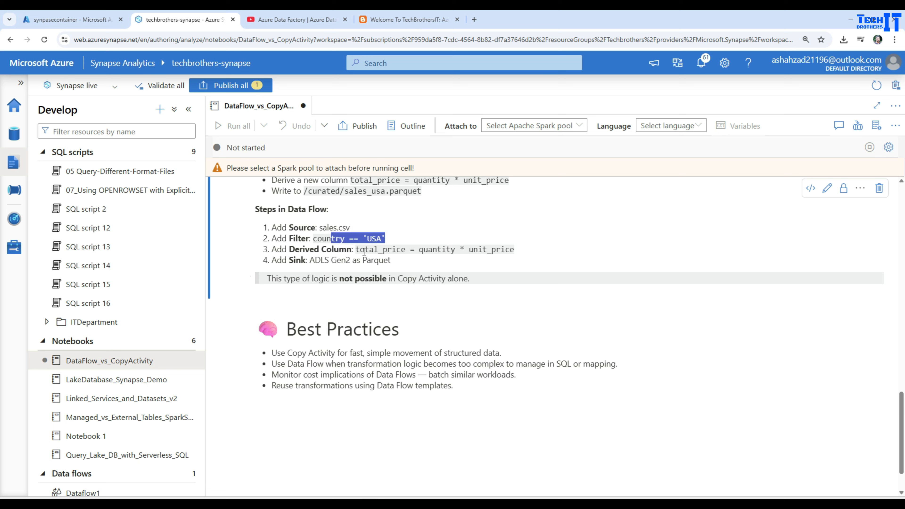
drag(514, 249, 265, 263)
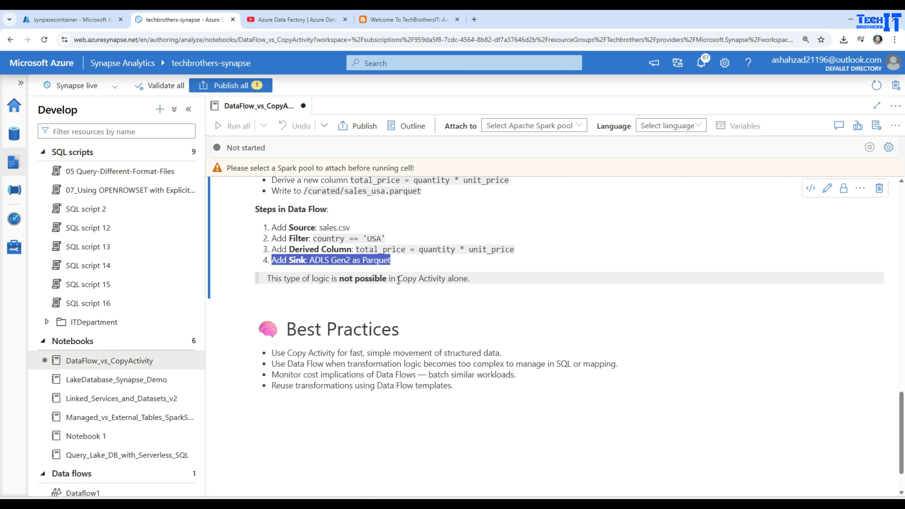
drag(476, 282, 266, 279)
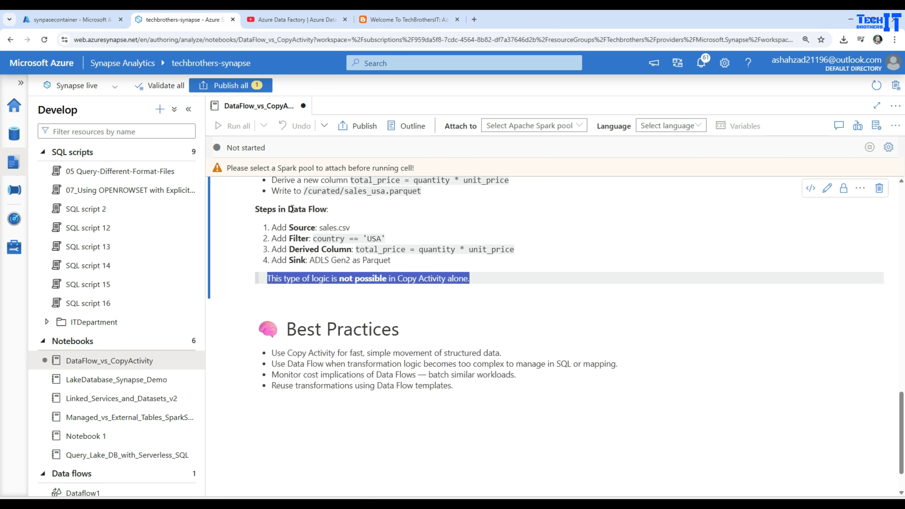
Return to the example's requirements and highlight the quantity * unit_price expression and the country = 'USA' filter again
scroll(399, 263, up, 3)
drag(410, 274, 508, 280)
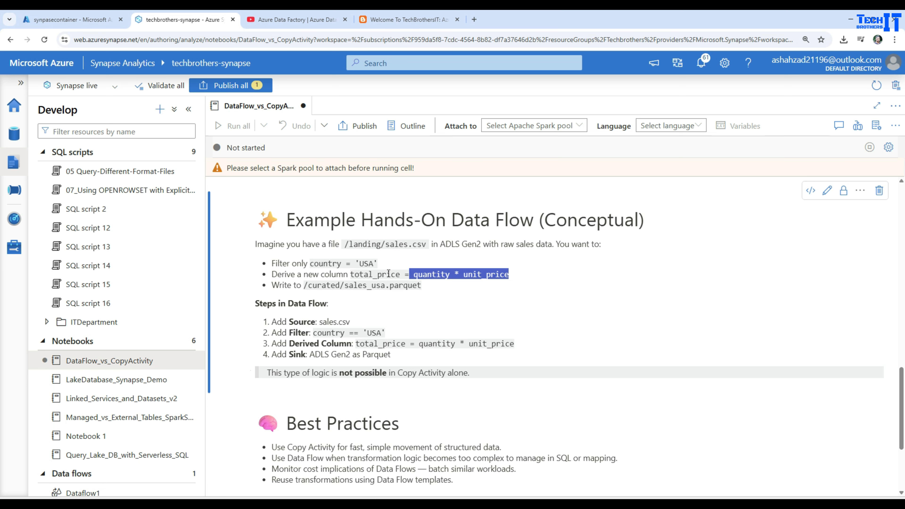
drag(378, 263, 309, 263)
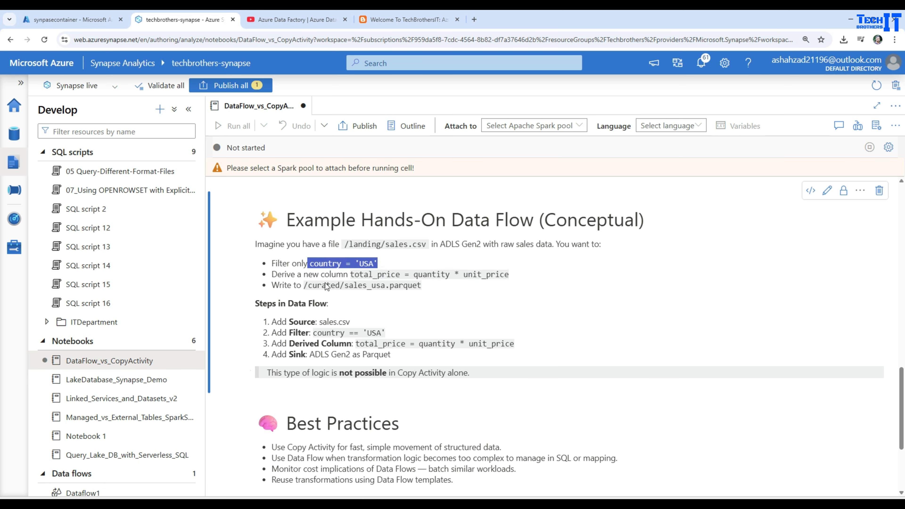
click(348, 320)
Read the "Best Practices" section, highlighting the bullet on reusing transformations with Data Flow templates
scroll(348, 320, down, 4)
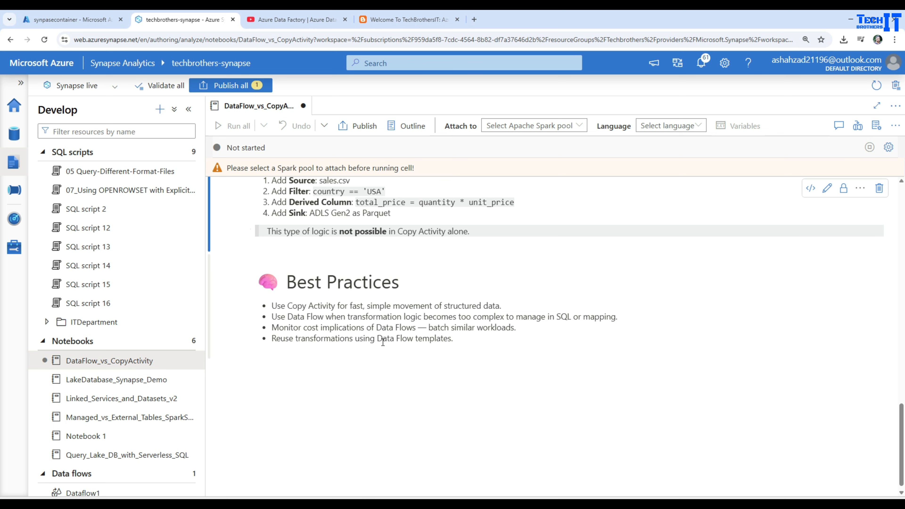
drag(455, 339, 268, 339)
click(459, 340)
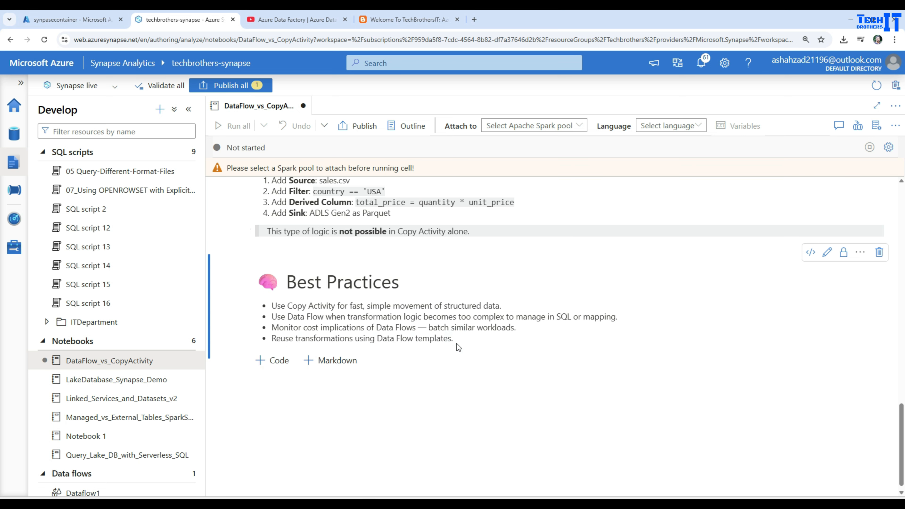
Switch to the Azure Data Pipeline pricing page and read the "Data Factory Pipeline Orchestration and Execution" section with its price table
scroll(459, 348, up, 20)
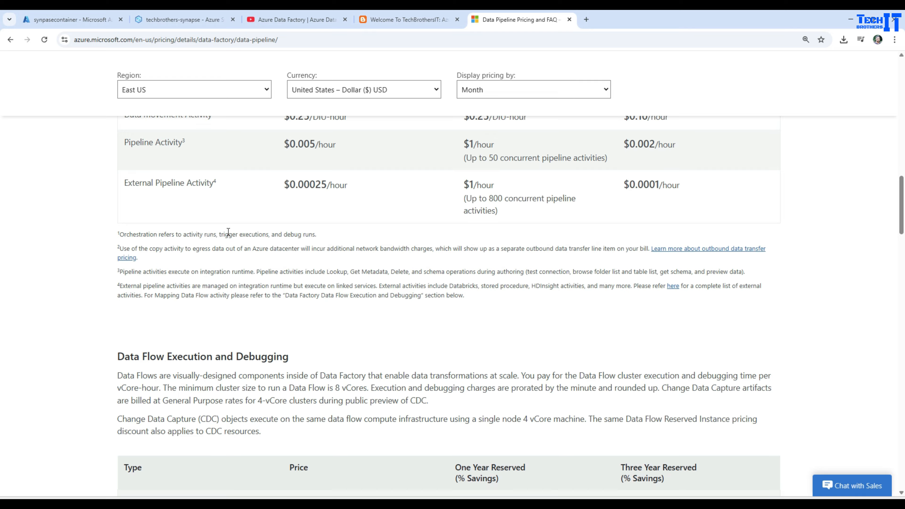
scroll(228, 231, up, 4)
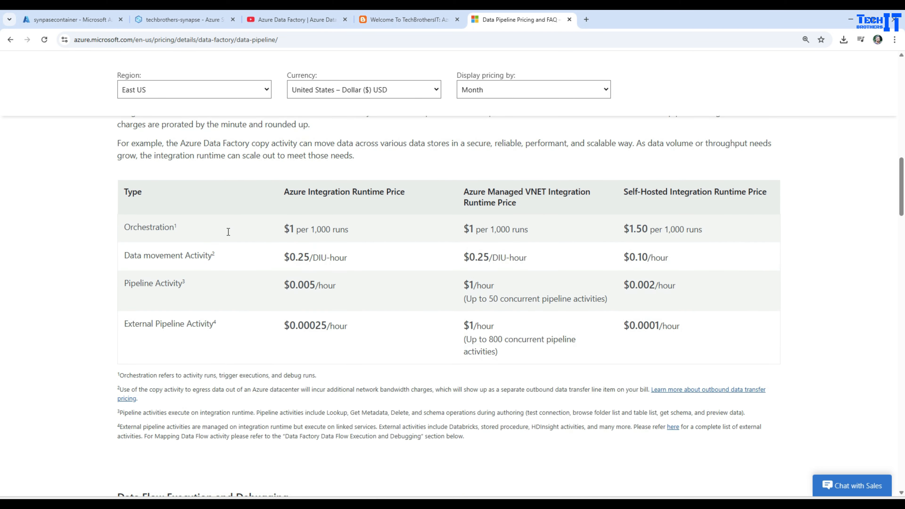
scroll(227, 233, up, 5)
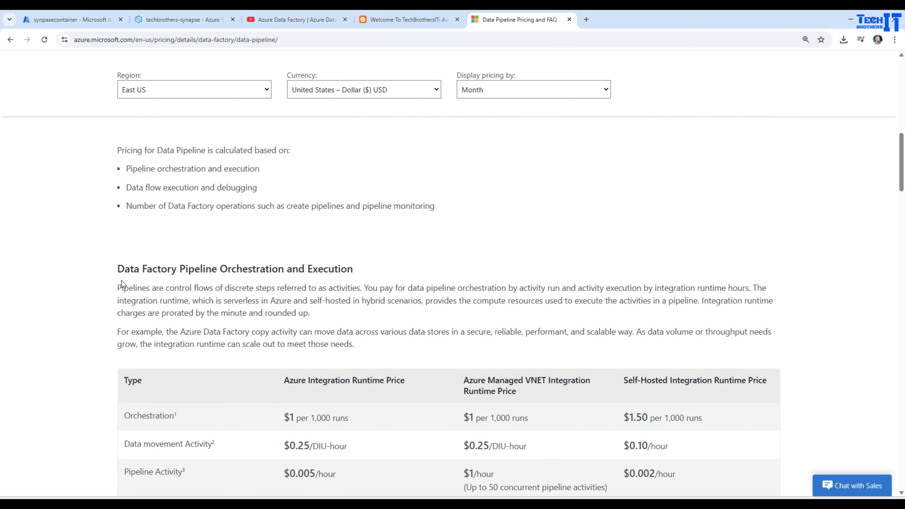
scroll(101, 273, down, 3)
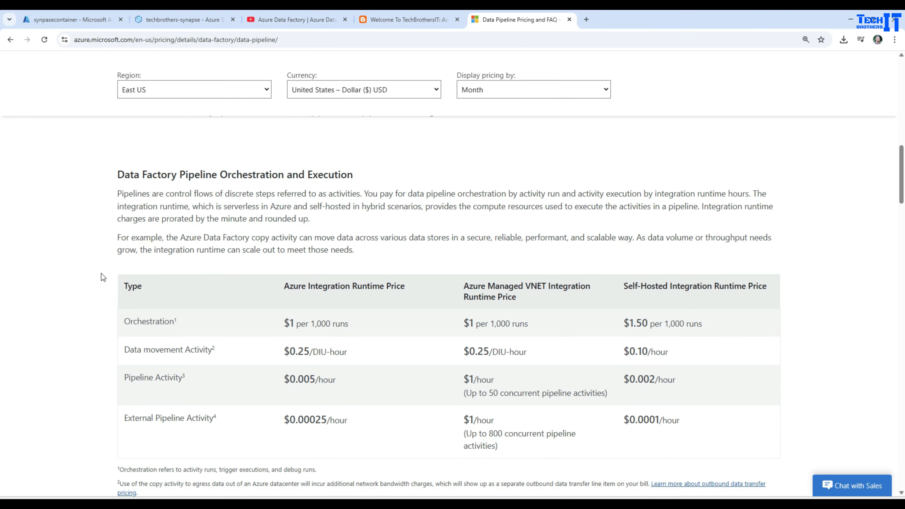
scroll(101, 273, down, 3)
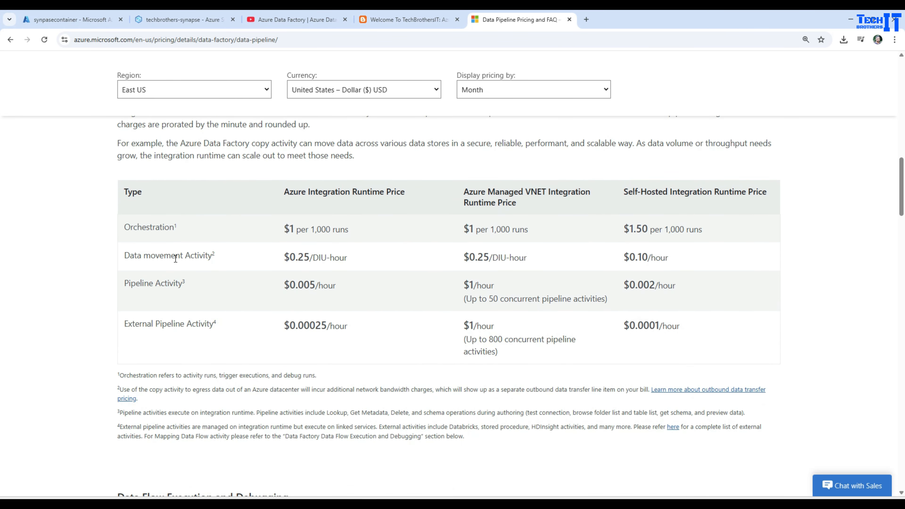
Highlight the Data movement Activity label and its Azure and Self-Hosted Integration Runtime prices in the pricing table
drag(125, 256, 223, 260)
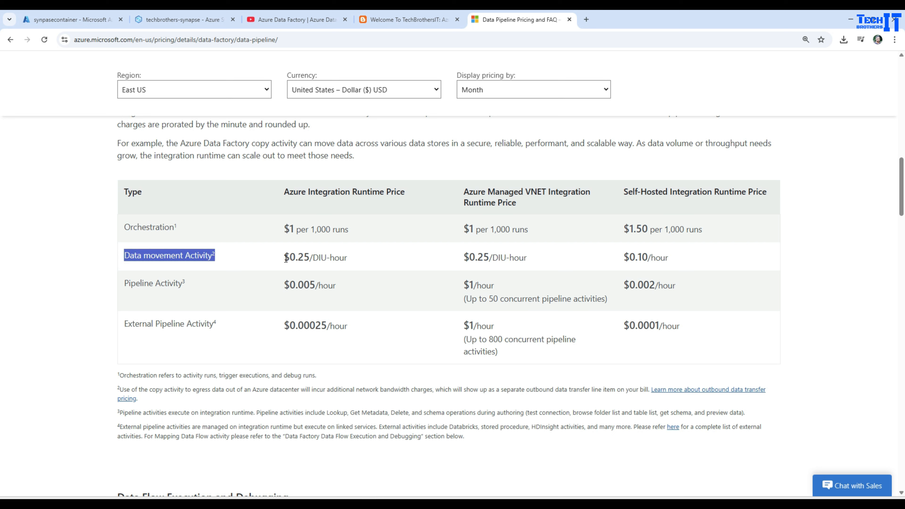
drag(284, 257, 347, 258)
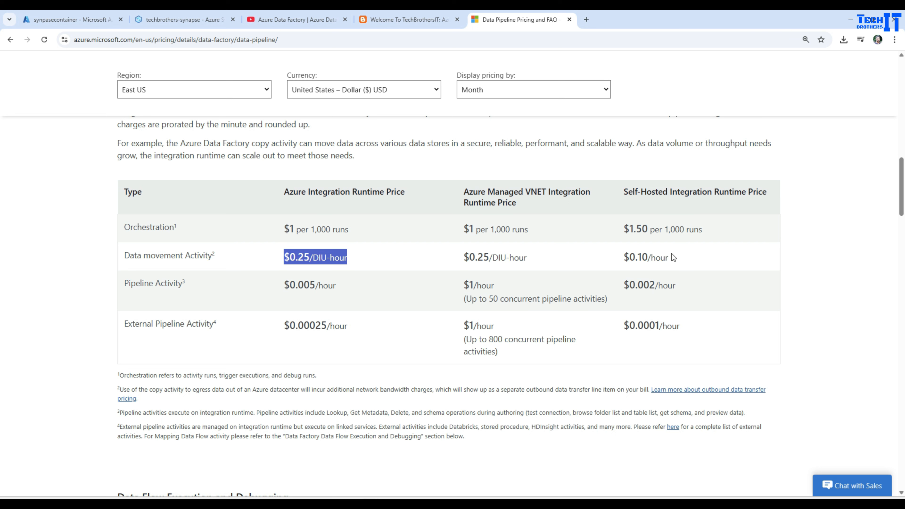
drag(672, 255, 619, 262)
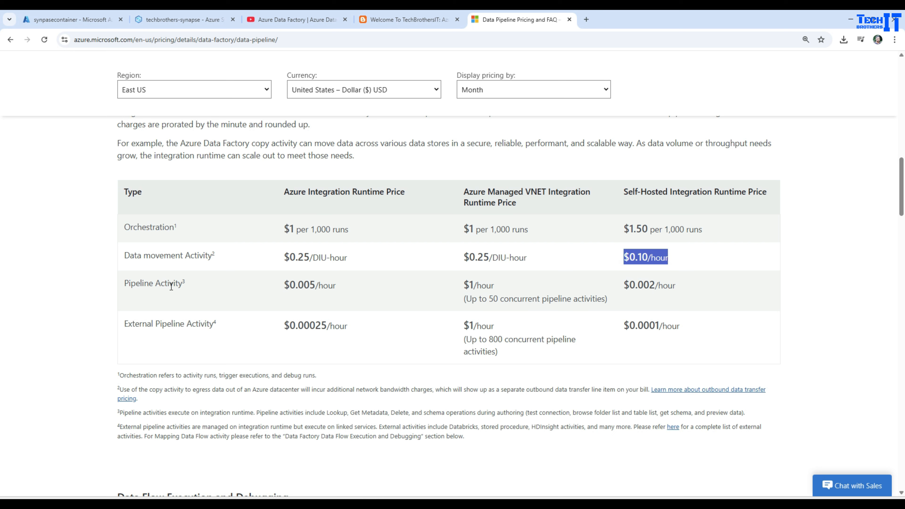
Highlight the Azure Integration Runtime prices for Pipeline Activity, External Pipeline Activity and Data movement Activity in the pricing table
drag(288, 285, 366, 290)
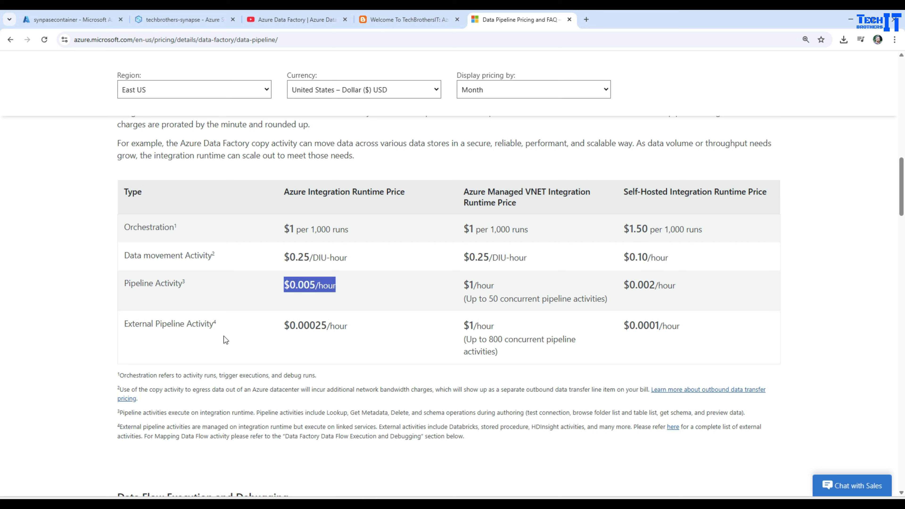
drag(277, 326, 367, 324)
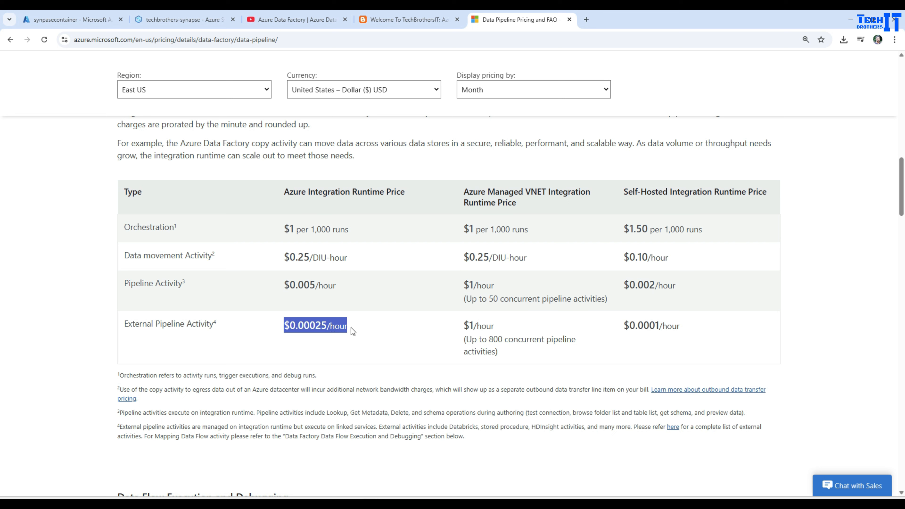
drag(356, 262, 134, 259)
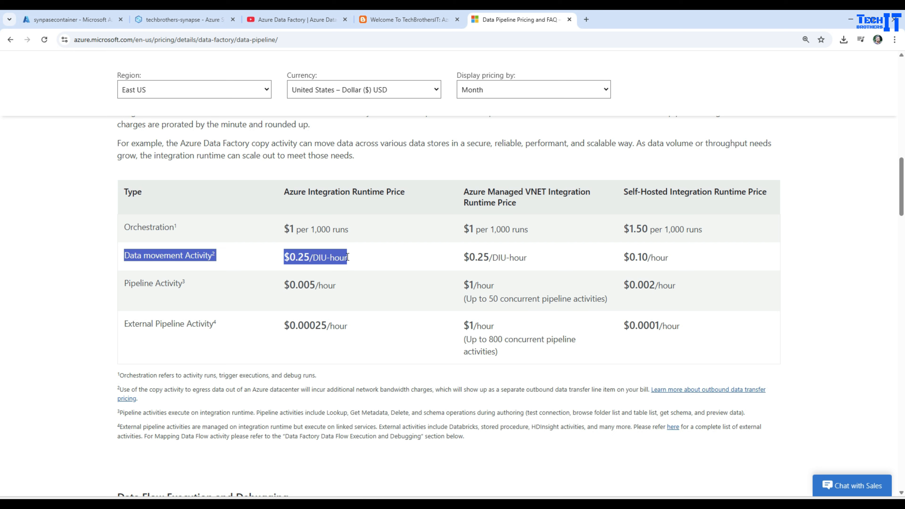
drag(349, 258, 288, 261)
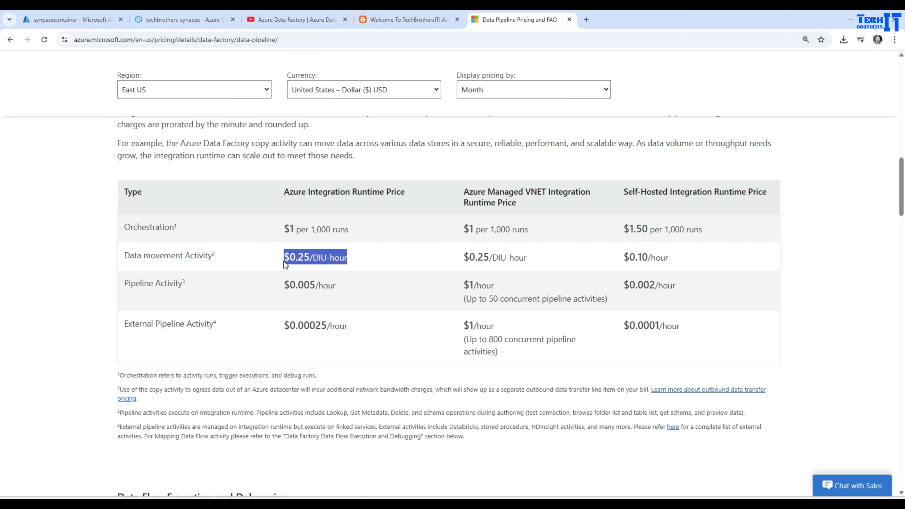
click(285, 260)
click(286, 258)
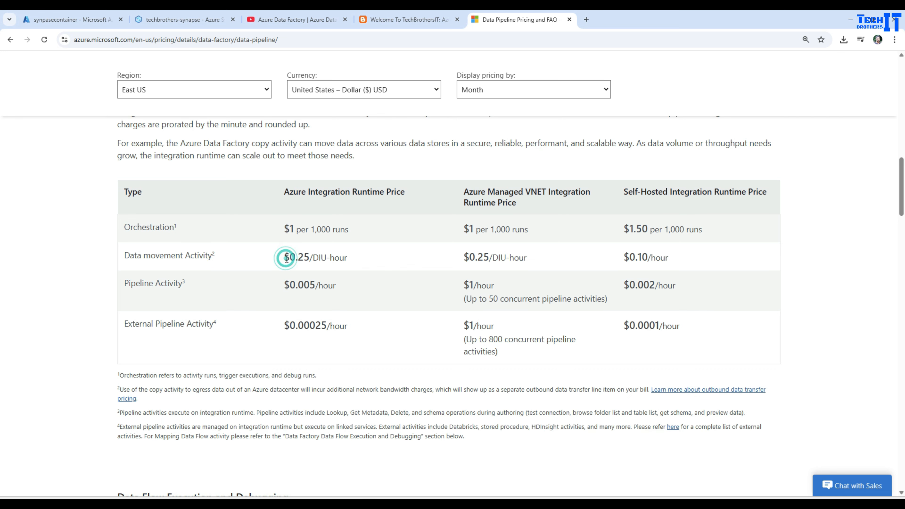
drag(286, 259, 342, 258)
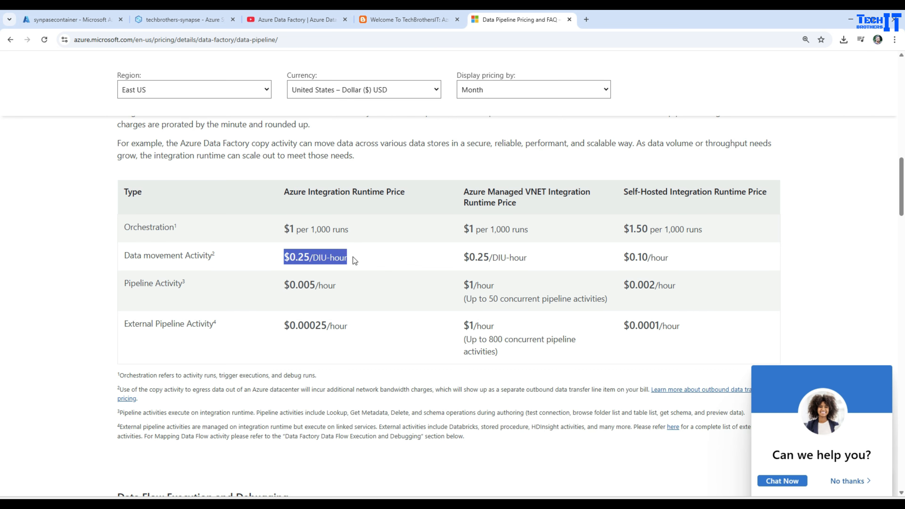
Read the "Data Flow Execution and Debugging" section and highlight the General Purpose price per vCore-hour
scroll(355, 257, down, 6)
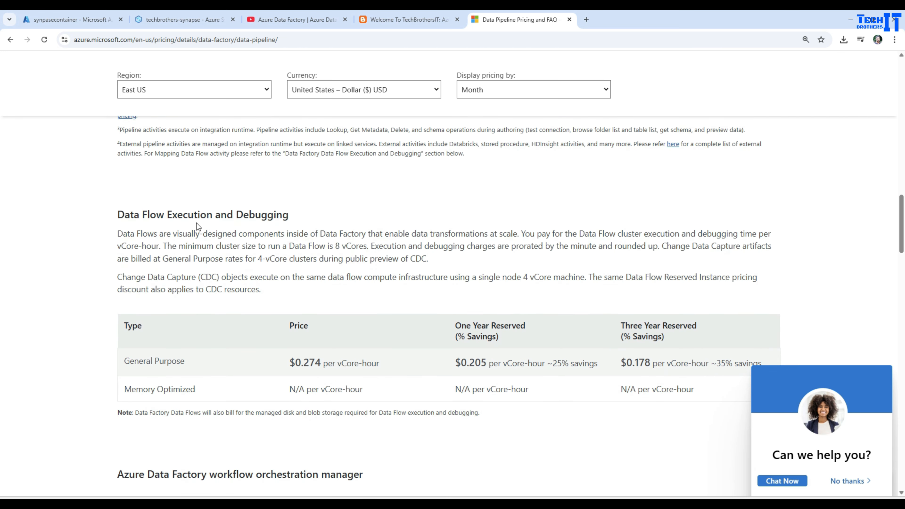
scroll(175, 284, down, 2)
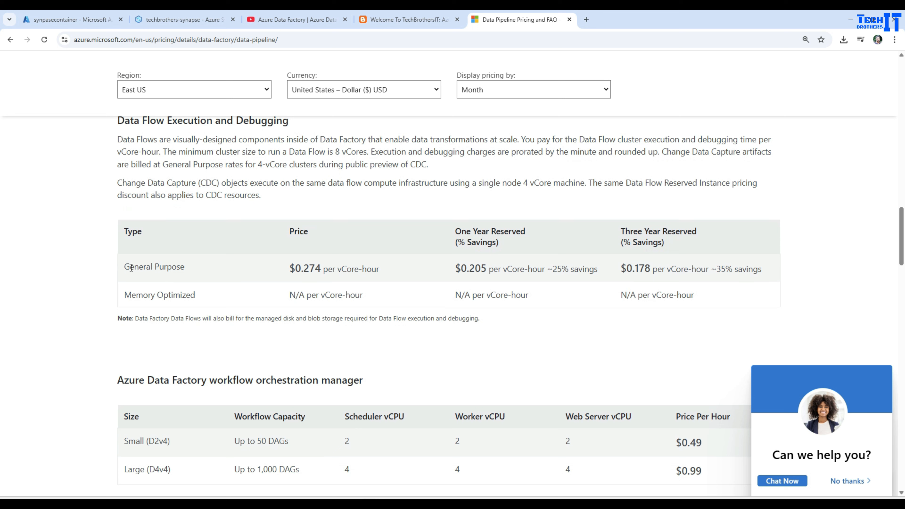
mouse_move(304, 269)
mouse_down()
mouse_move(294, 270)
mouse_move(317, 269)
mouse_up()
drag(384, 270, 292, 269)
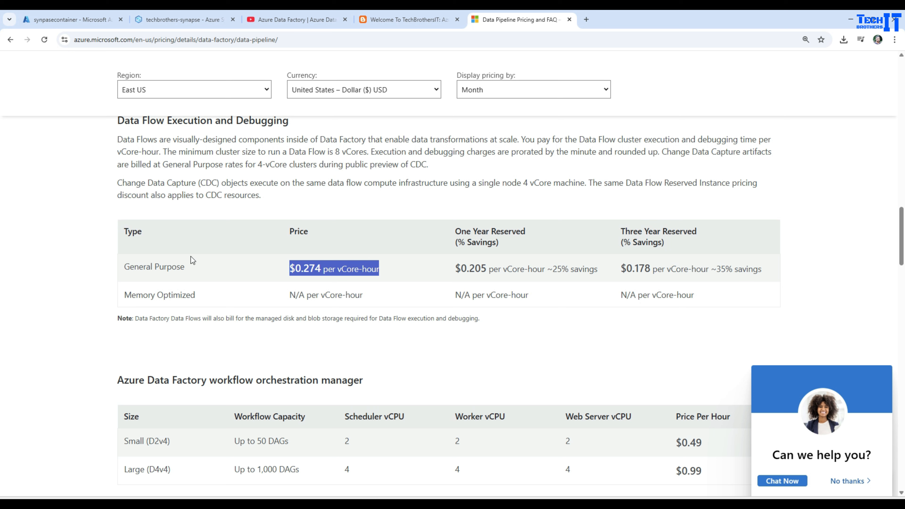
click(314, 270)
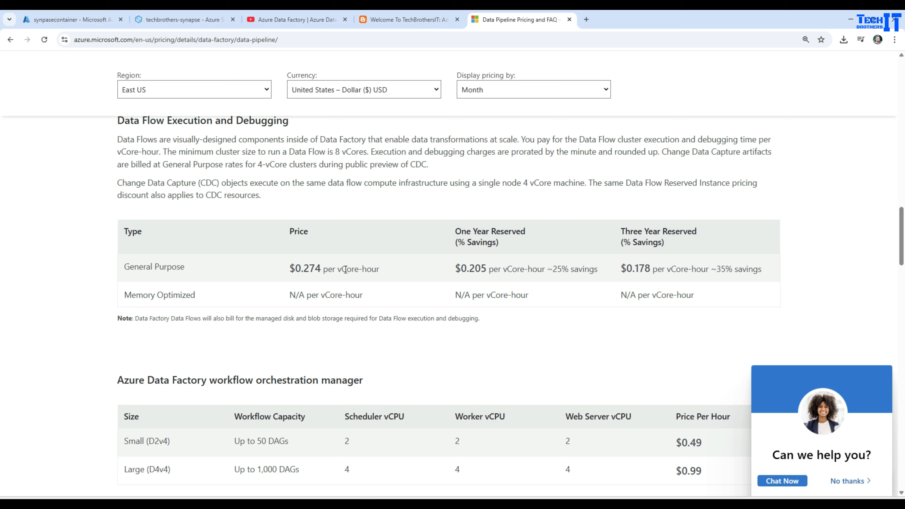
click(289, 269)
drag(289, 268, 390, 271)
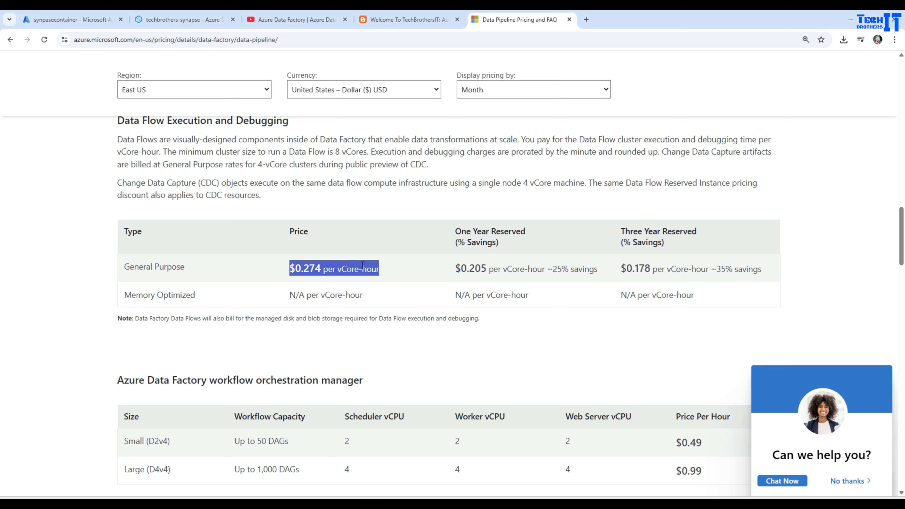
click(292, 268)
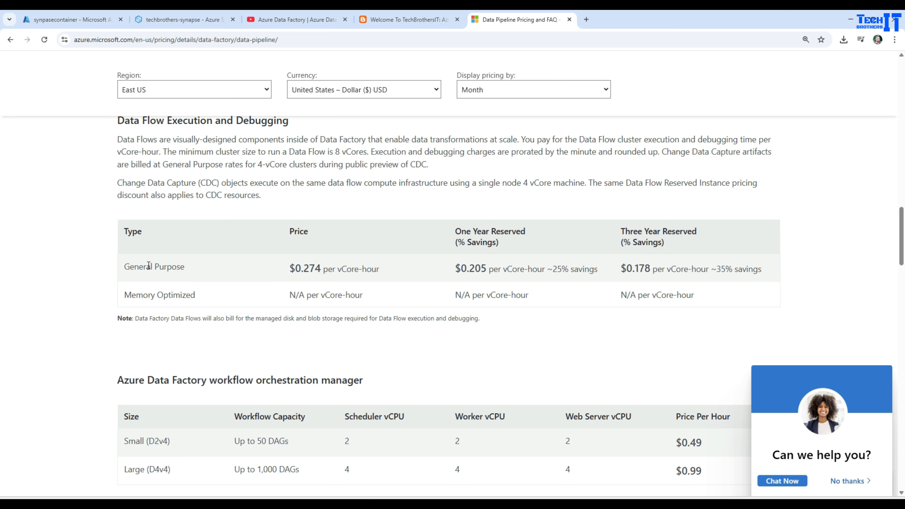
drag(125, 266, 390, 272)
Switch to the Synapse workspace and create a new pipeline in the Integrate hub
click(170, 21)
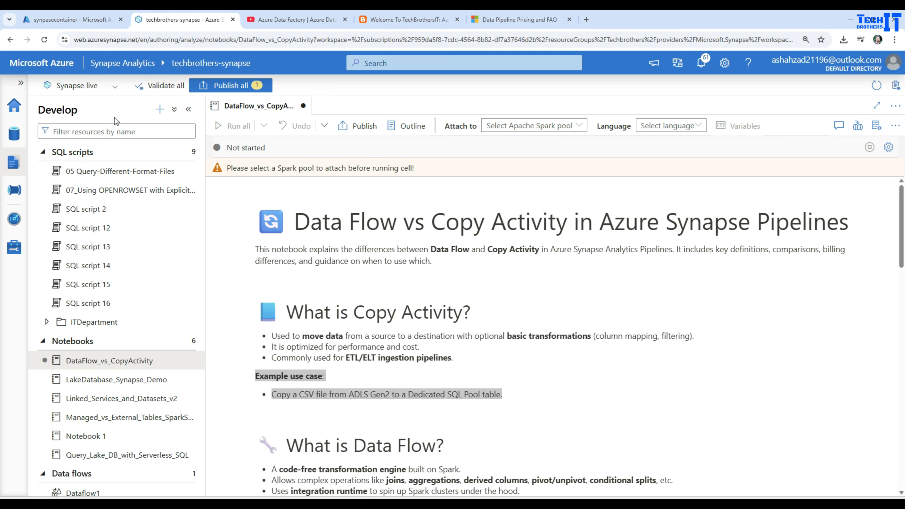
click(14, 191)
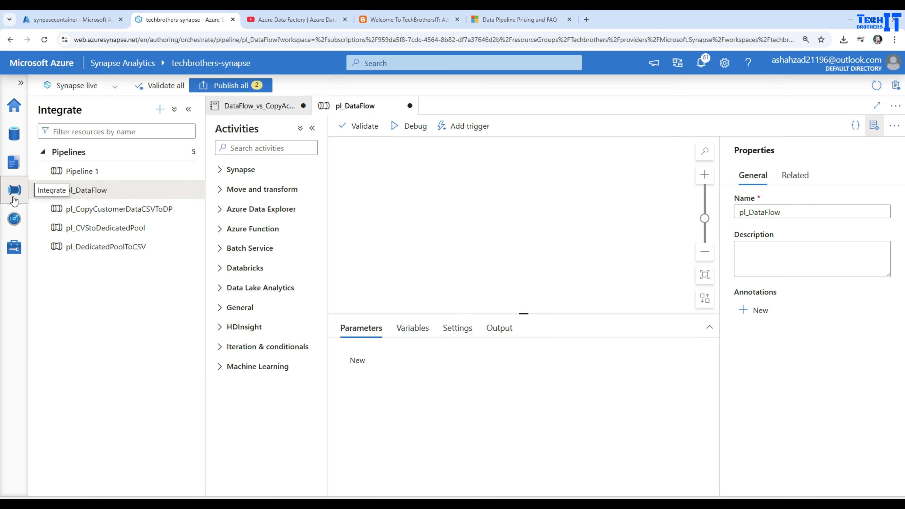
click(160, 109)
click(169, 128)
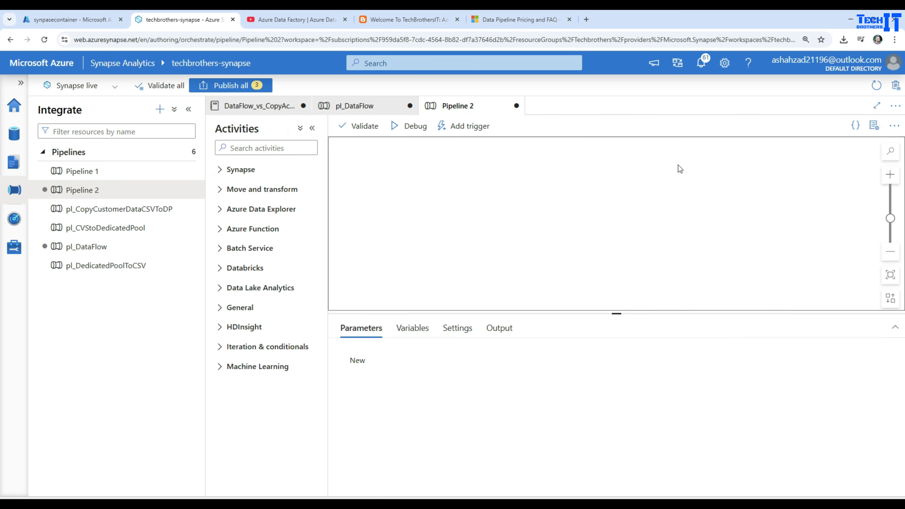
Name the new pipeline Pl_DataFlow_Join
click(798, 211)
key(ctrl+a)
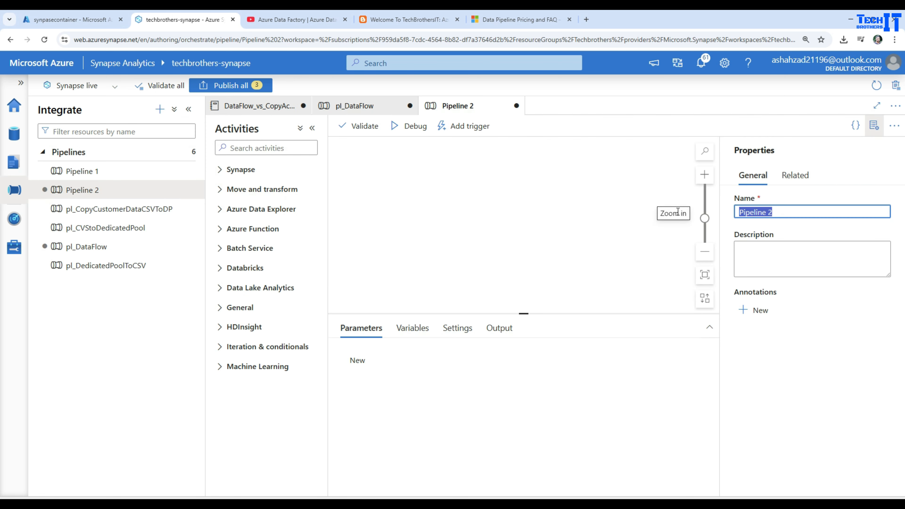
key(BackSpace)
text(pl)
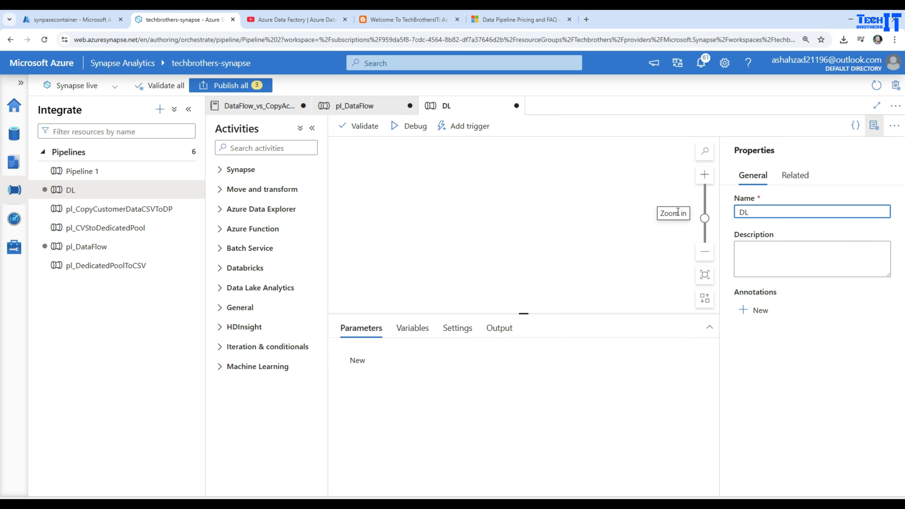
key(BackSpace)
key(BackSpace)
text(Pl_DataFlow_Join)
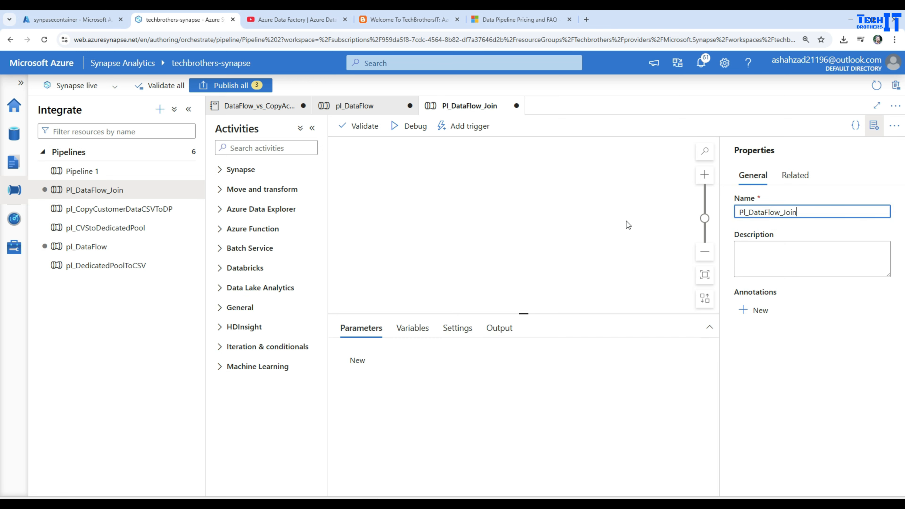
click(583, 220)
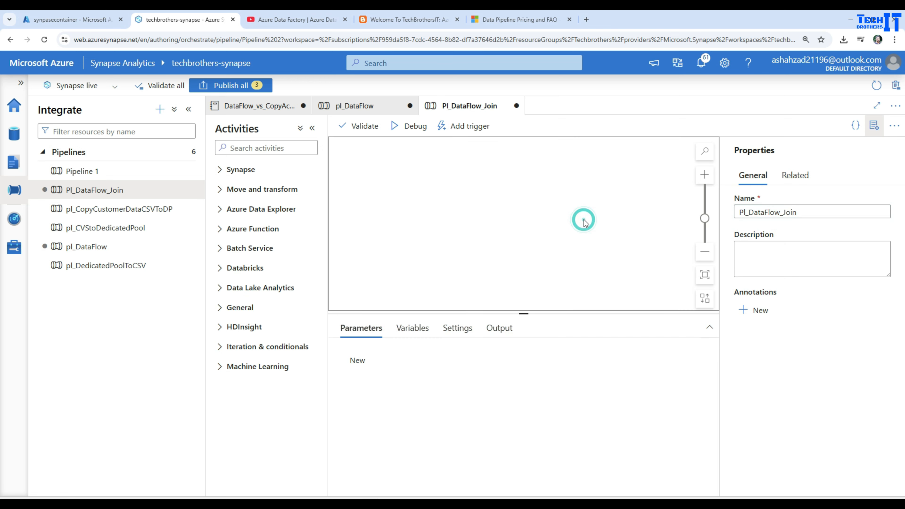
Switch to the Azure portal, open the input folder of synpasecontainer in the techbrotherssynapsestg storage account, and highlight customer.csv and orders.csv
click(62, 19)
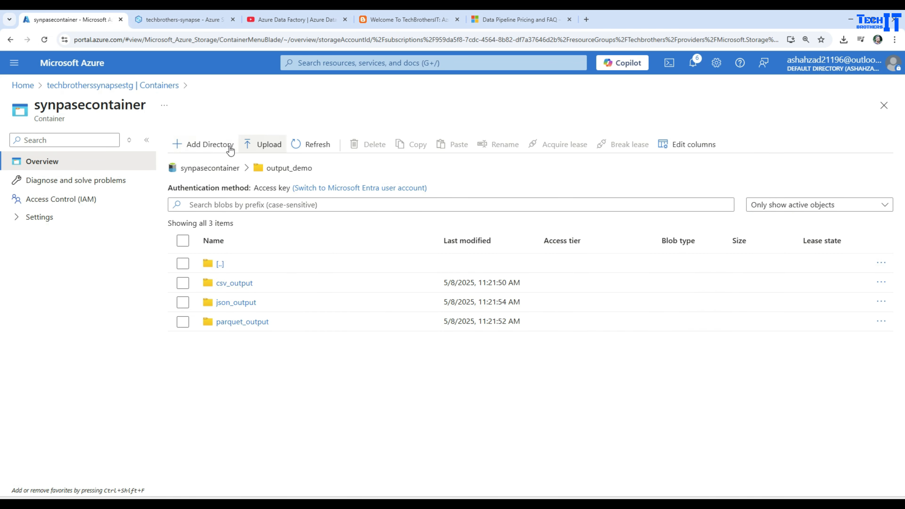
click(86, 87)
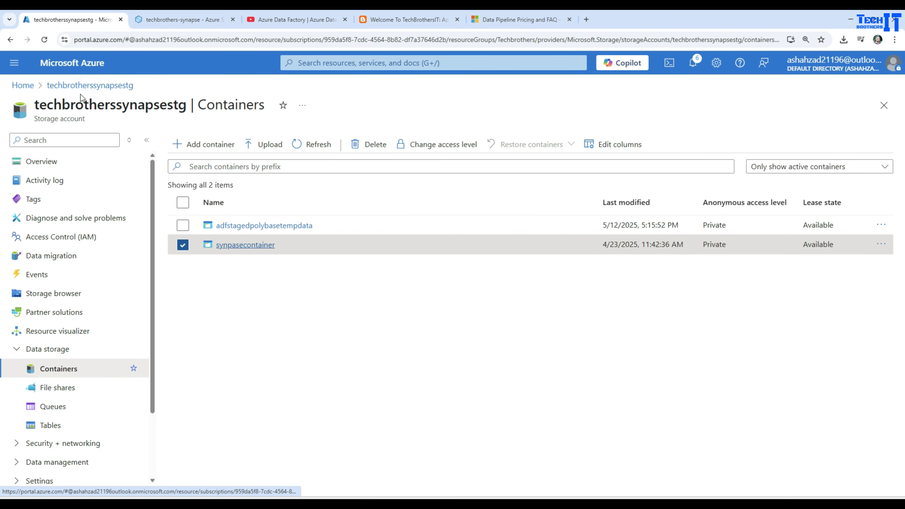
double_click(150, 107)
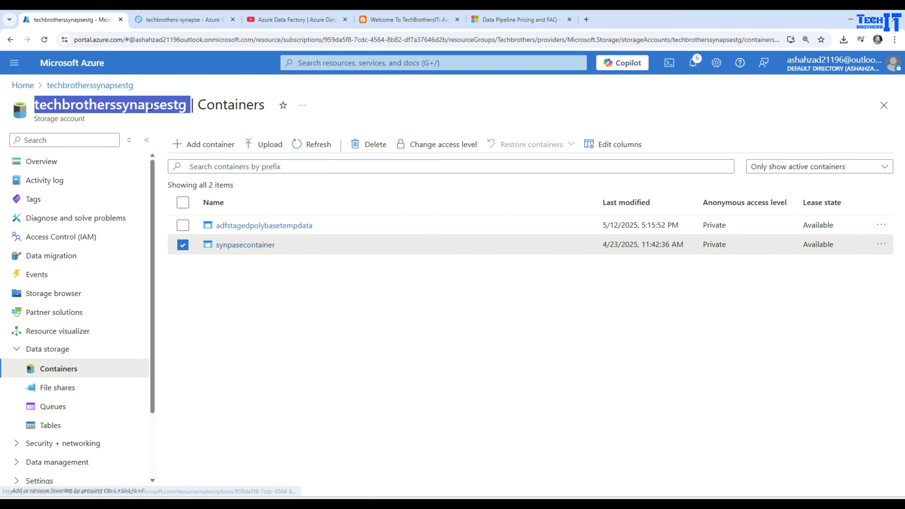
click(240, 246)
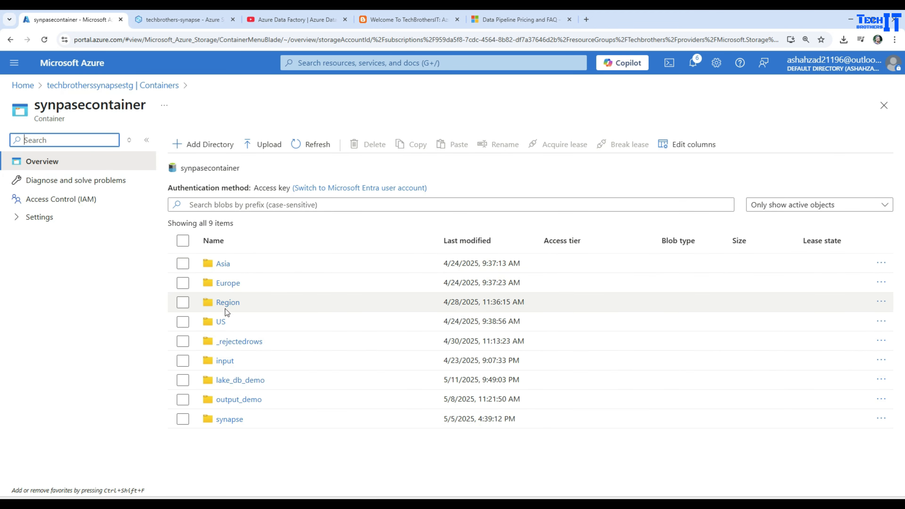
click(226, 362)
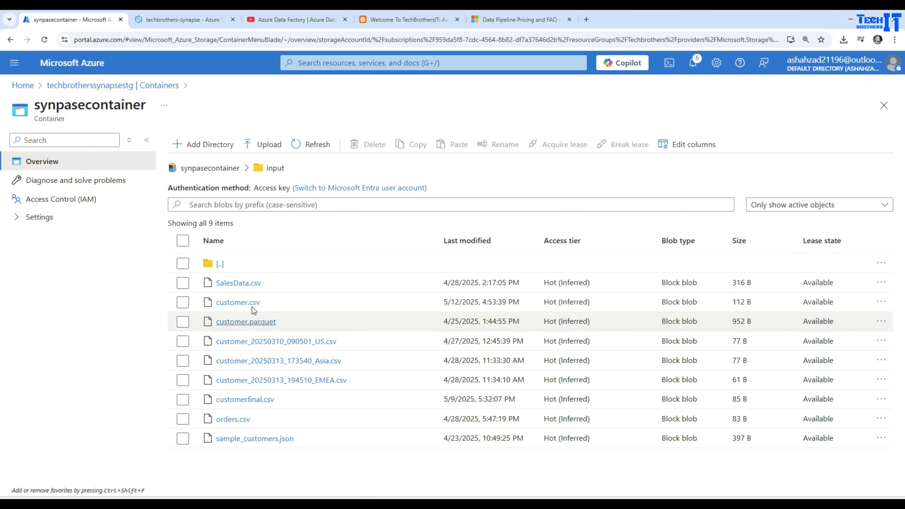
drag(276, 302, 216, 303)
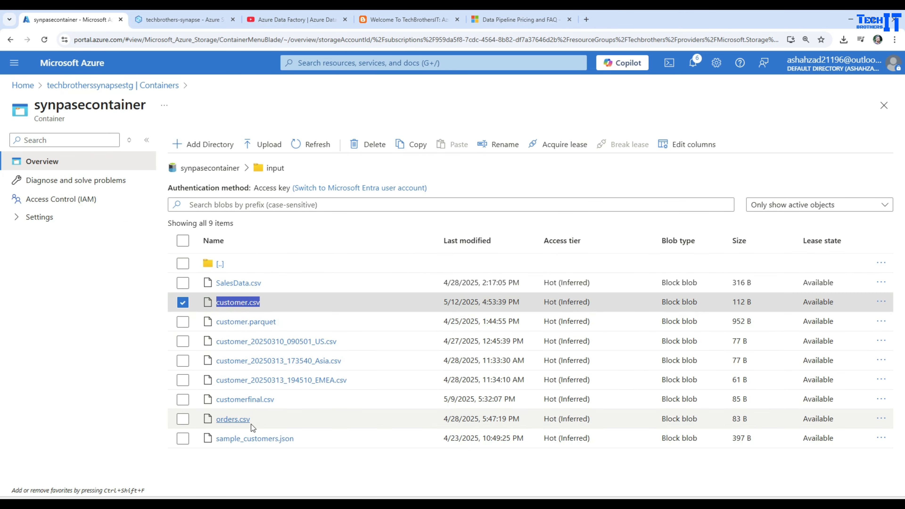
drag(264, 420, 220, 423)
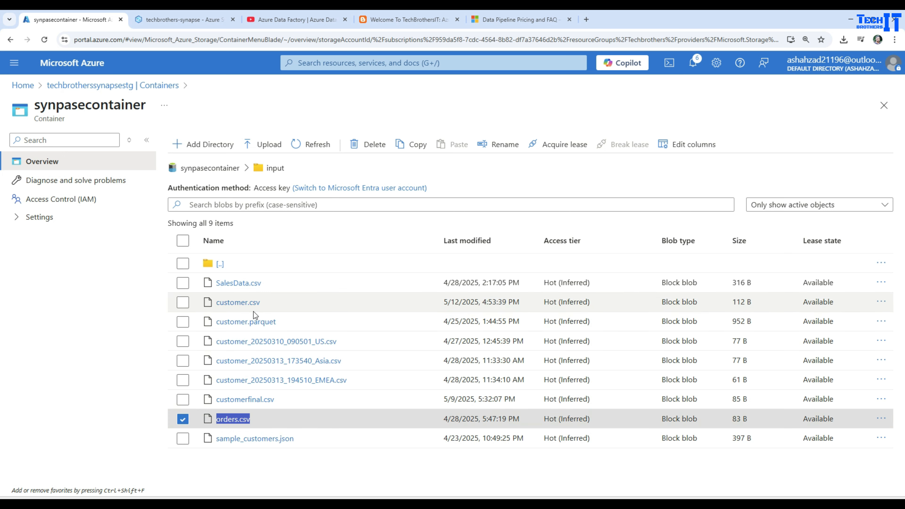
click(93, 366)
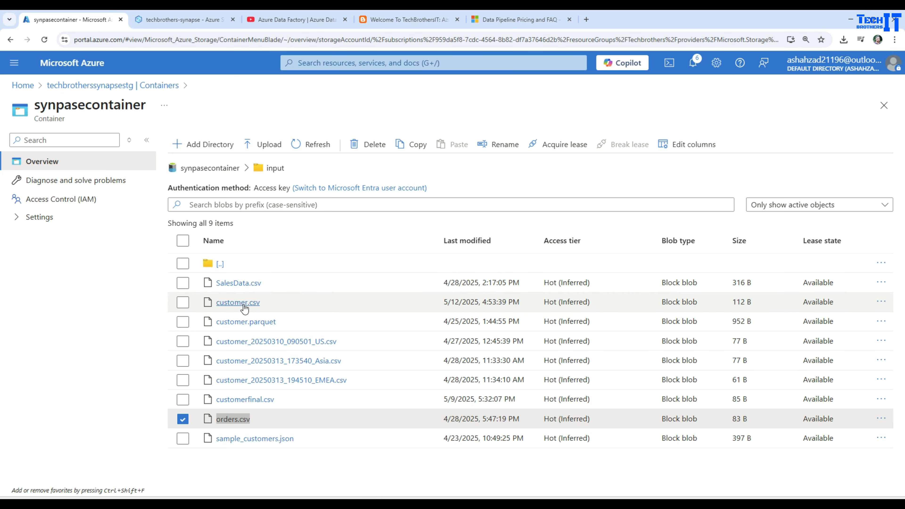
Return to Synapse and browse the linked Azure Data Lake Storage Gen2 data to the input folder of synpasecontainer (Primary)
click(180, 25)
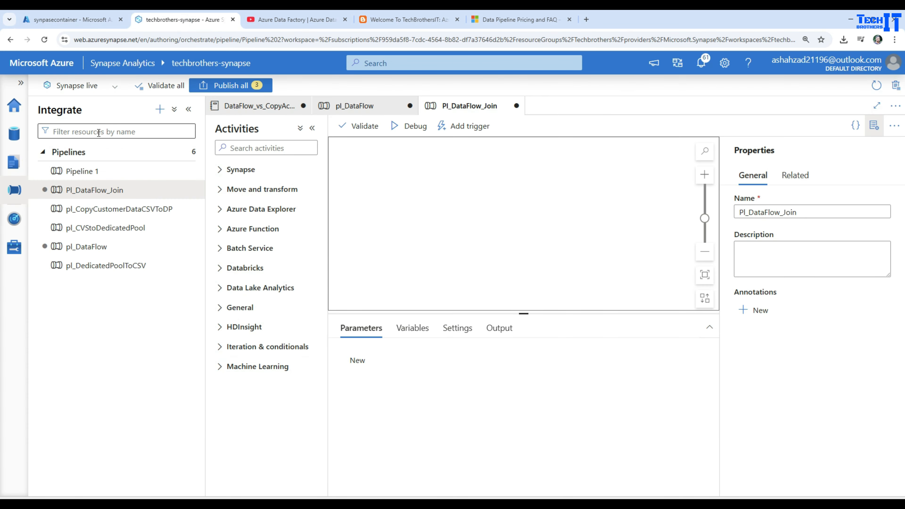
click(15, 137)
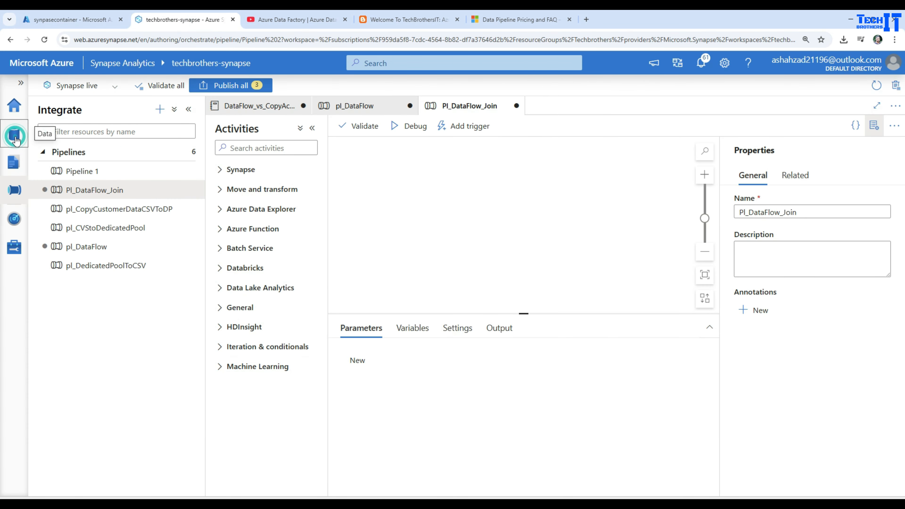
click(153, 133)
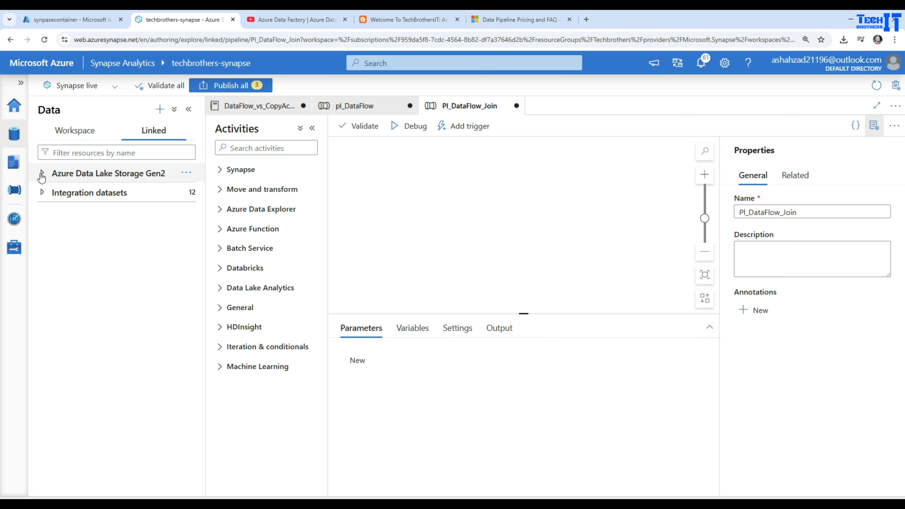
click(42, 174)
click(103, 211)
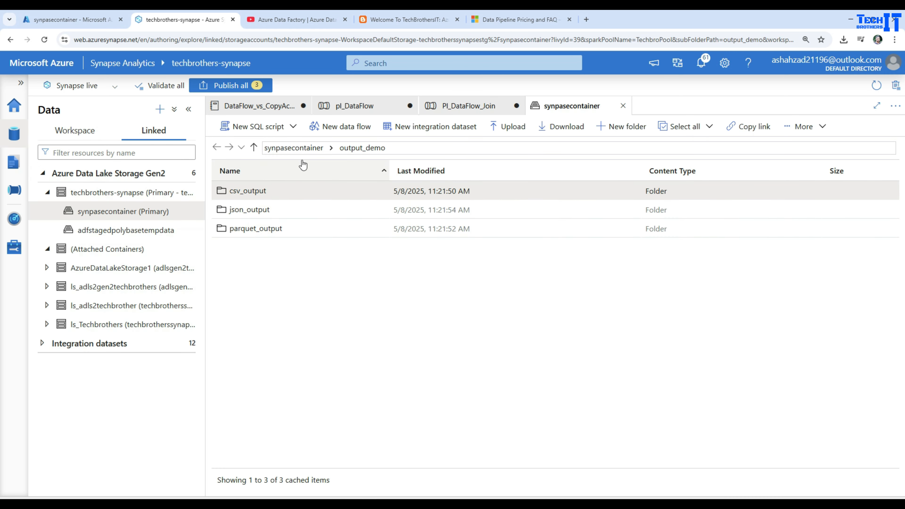
click(305, 148)
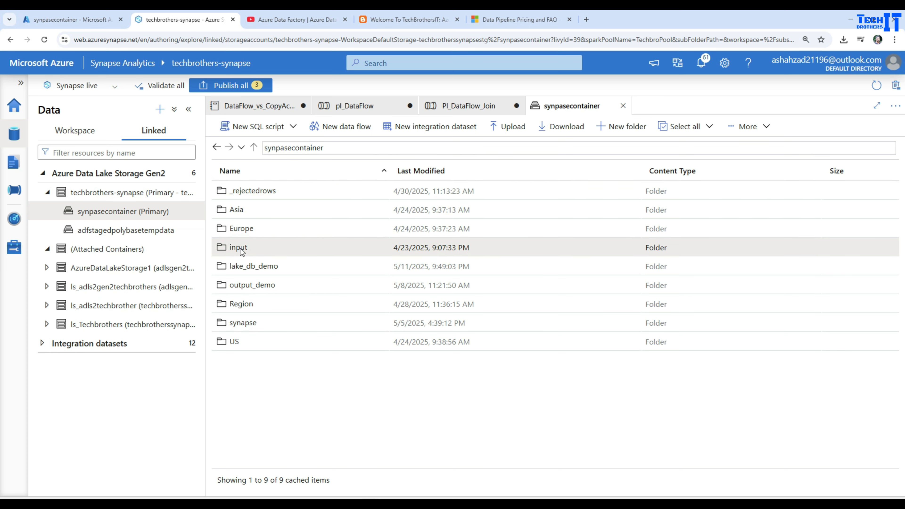
double_click(241, 250)
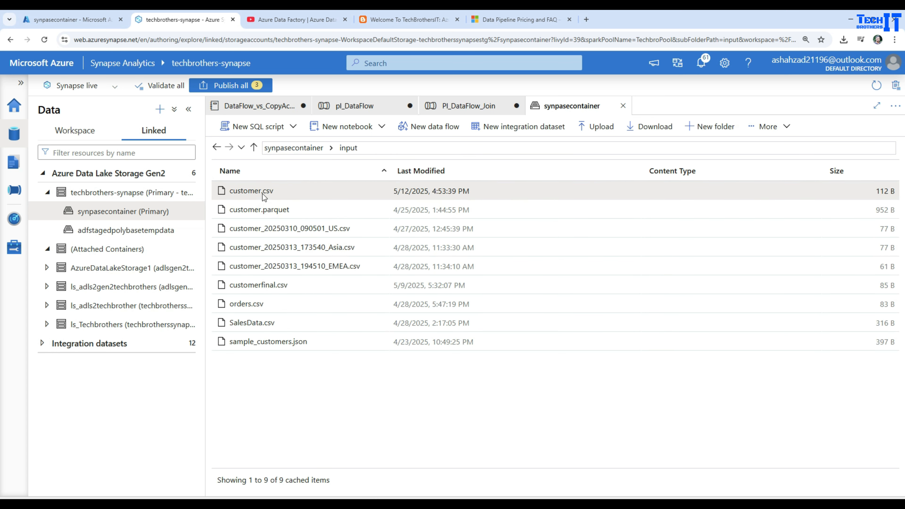
Preview the contents of customer.csv in the input folder and close the preview
right_click(278, 194)
click(302, 202)
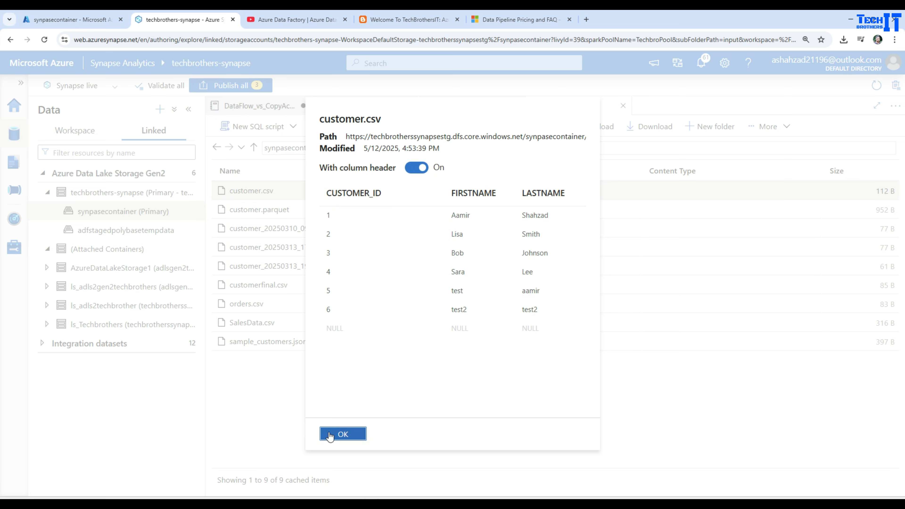
click(341, 436)
Preview the contents of orders.csv in the input folder, close the preview, and open the output_demo folder of synpasecontainer
right_click(247, 305)
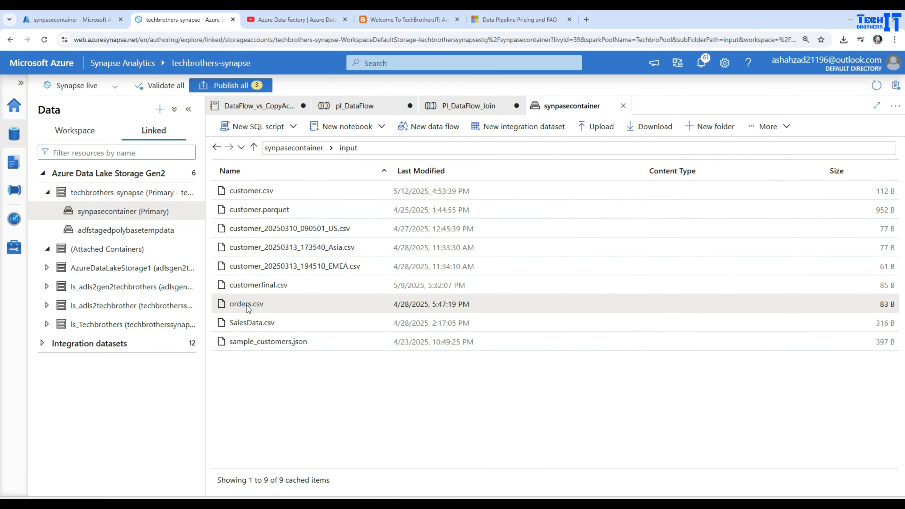
click(271, 316)
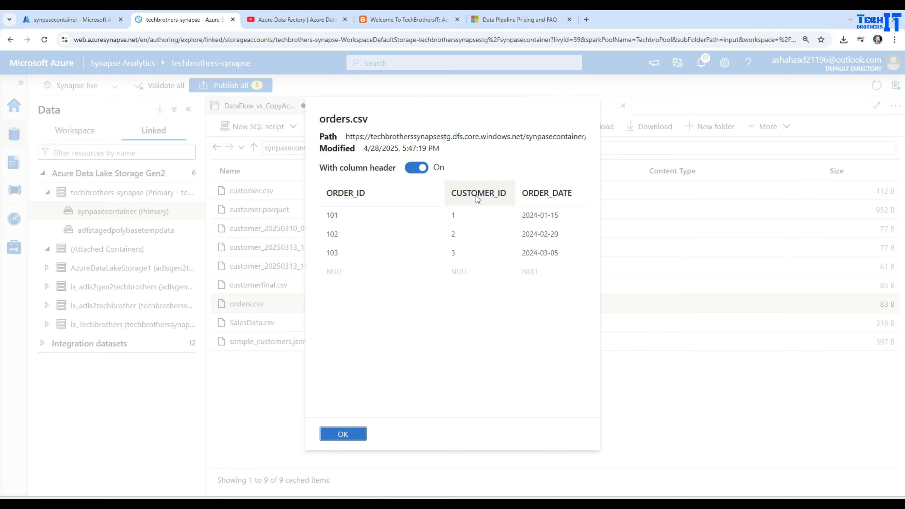
click(342, 434)
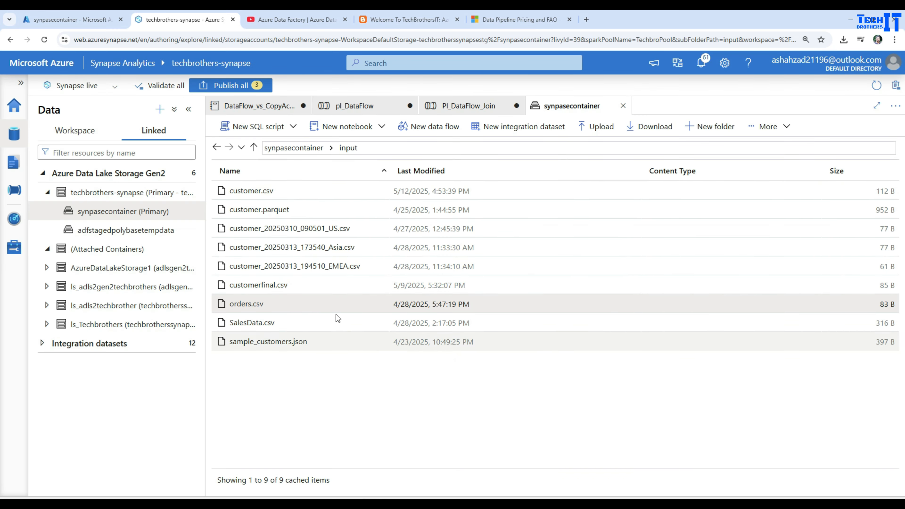
click(313, 149)
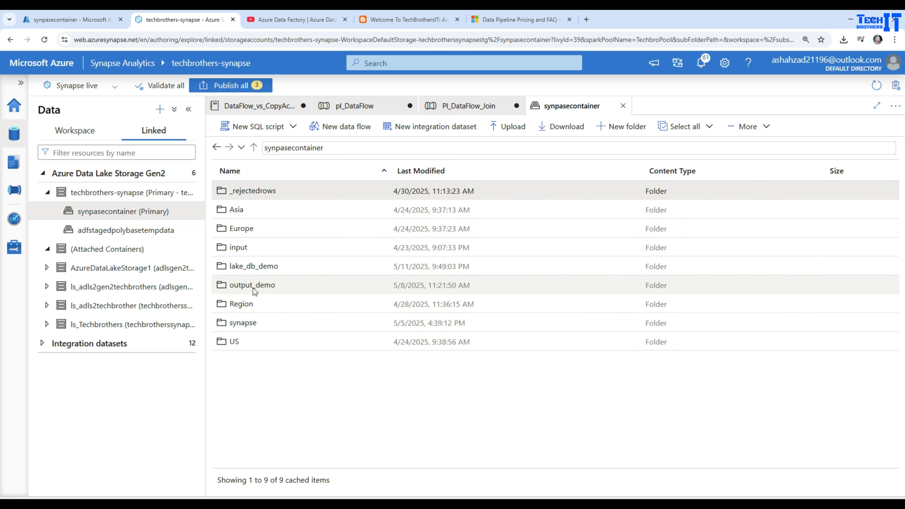
double_click(258, 289)
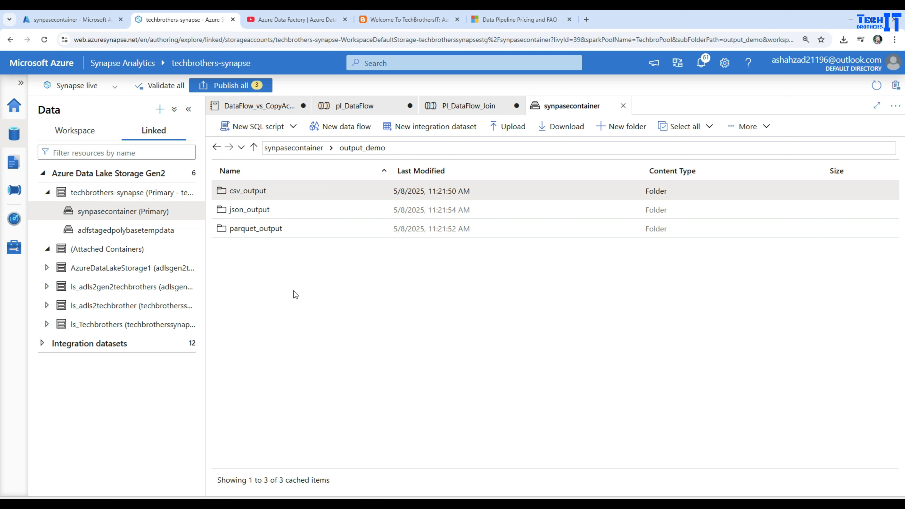
Return to the Pl_DataFlow_Join pipeline, add a Data flow activity to its canvas, and name the activity Data flow2
click(469, 106)
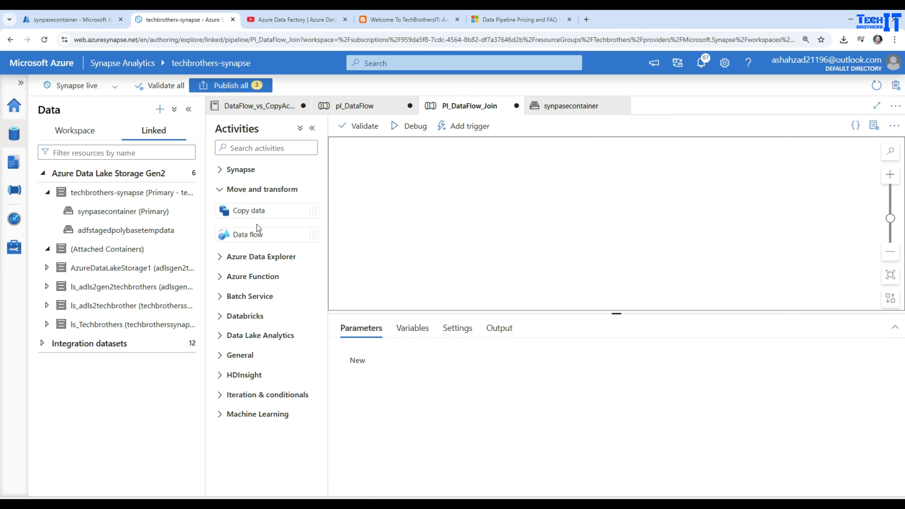
click(220, 190)
click(219, 191)
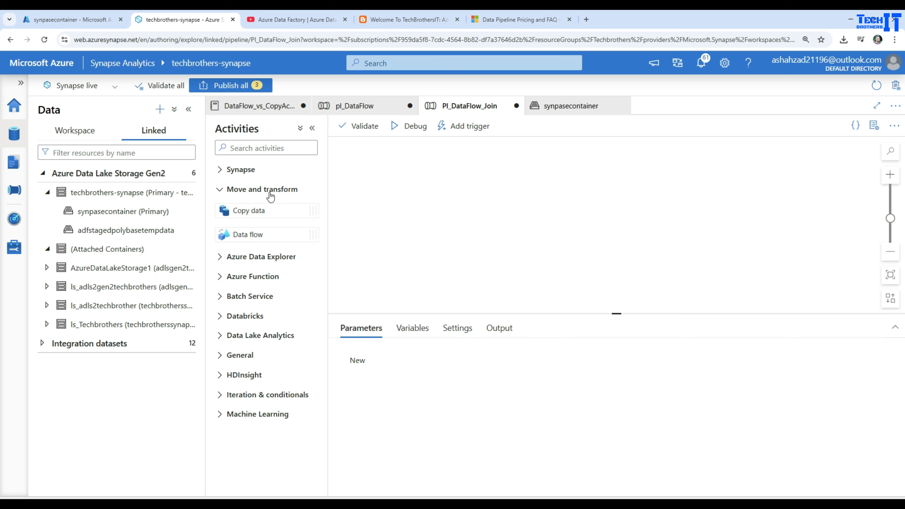
drag(249, 235, 459, 206)
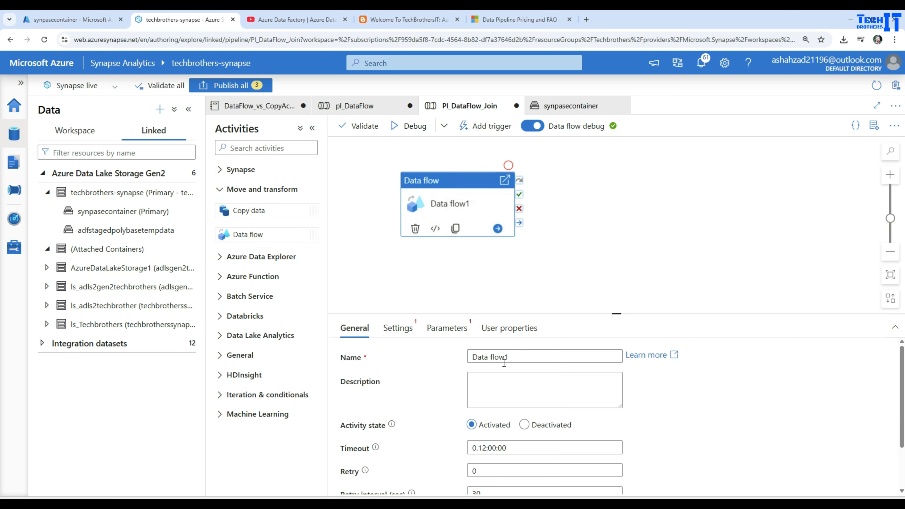
click(519, 362)
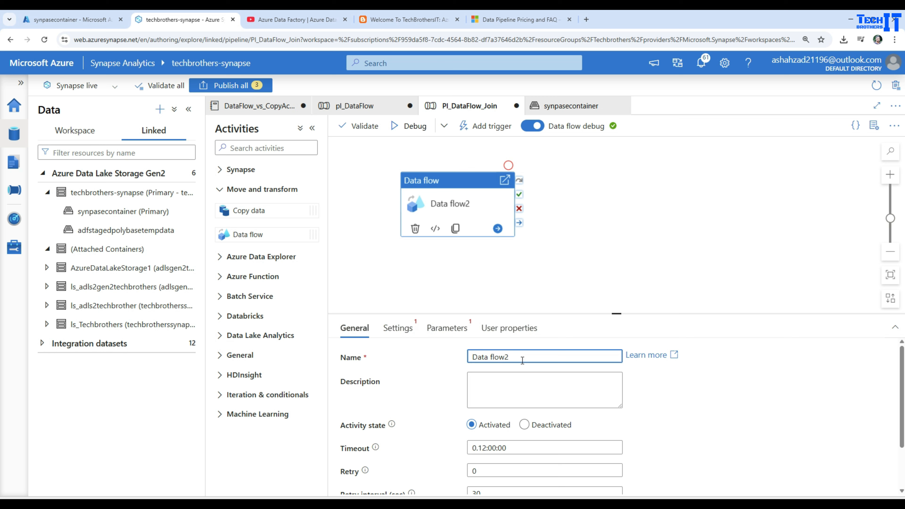
click(562, 277)
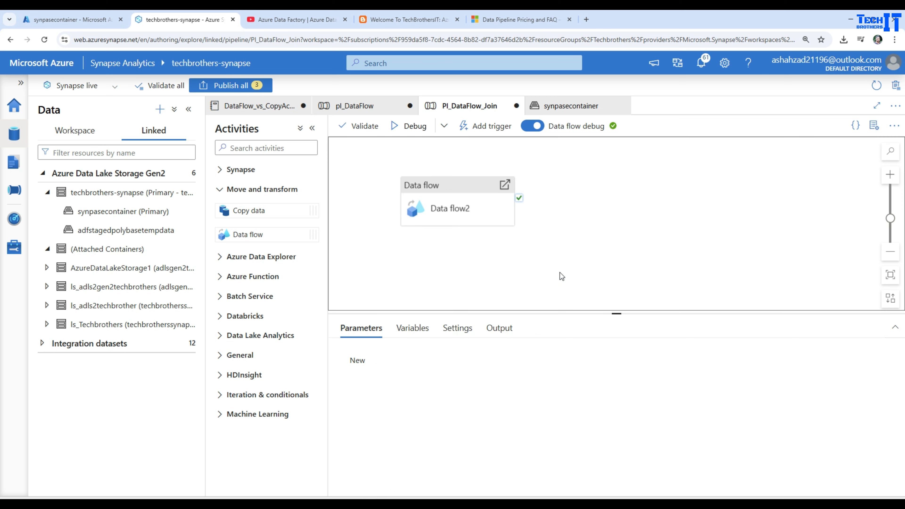
Create a new data flow for the Data flow2 activity from its Data flow setting
click(481, 205)
click(407, 332)
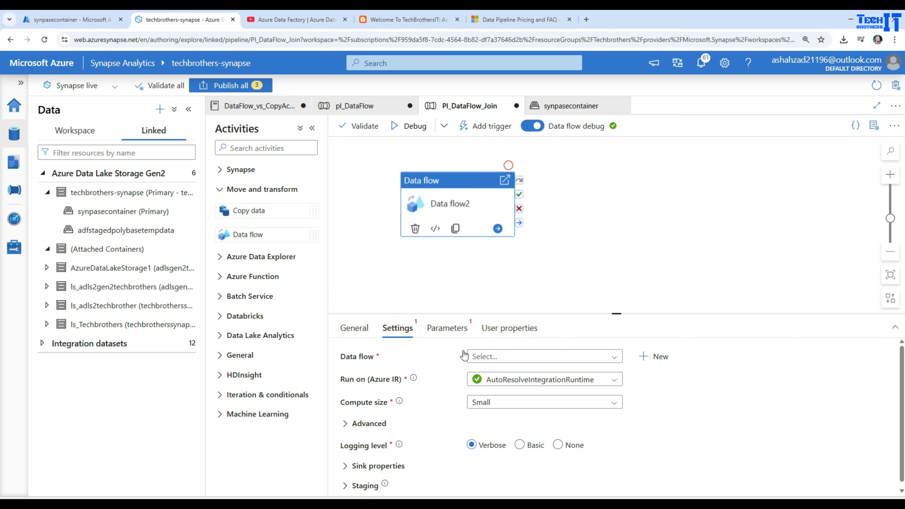
click(517, 357)
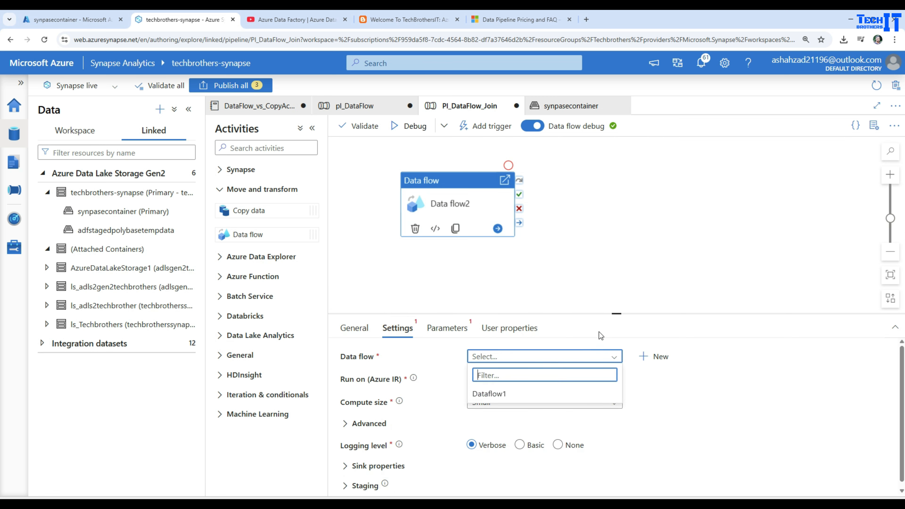
click(566, 223)
click(445, 208)
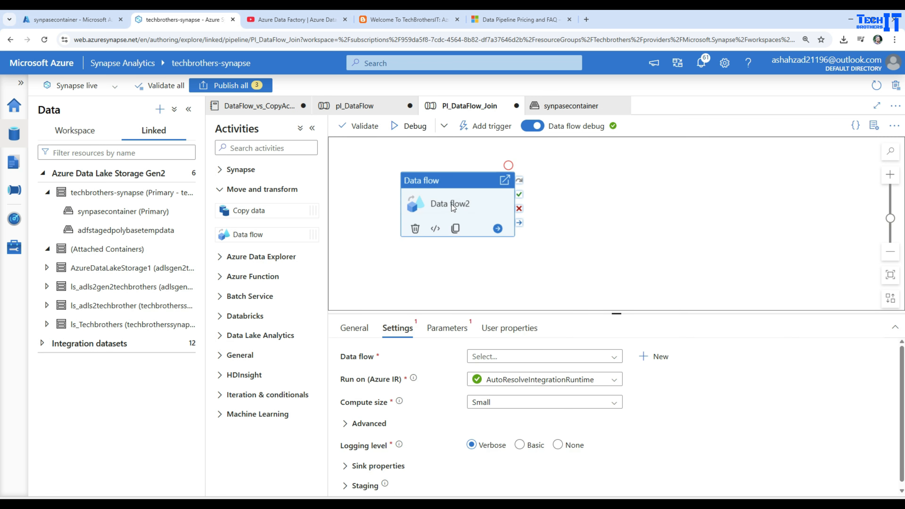
click(656, 357)
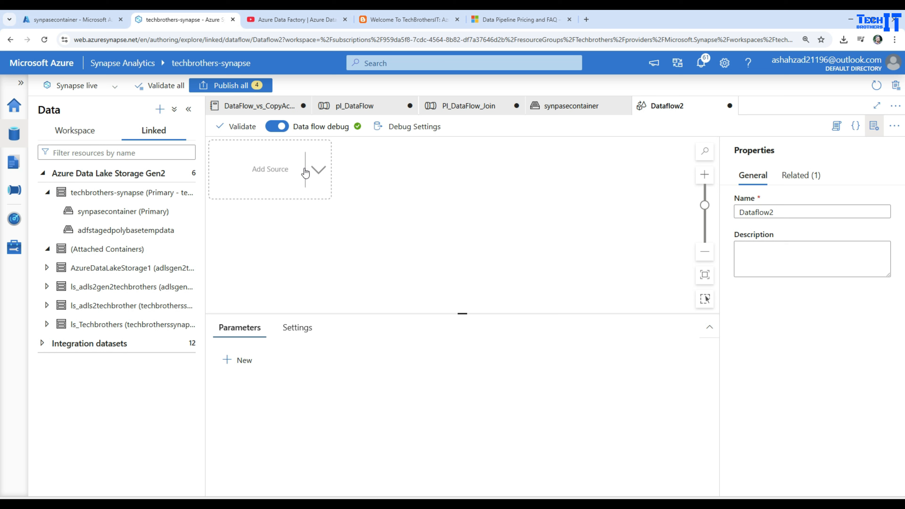
Add a source to the data flow and start a new integration dataset on Azure Data Lake Storage Gen2 in DelimitedText format
click(284, 179)
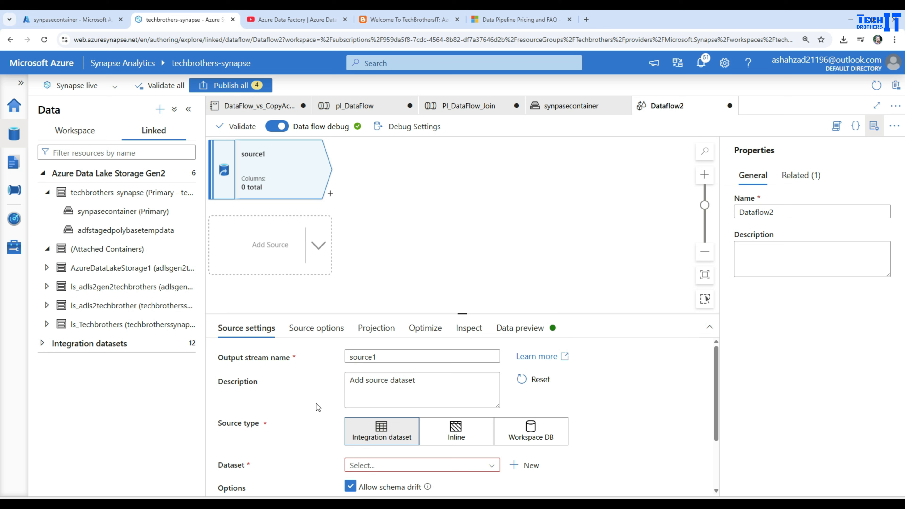
scroll(319, 407, down, 1)
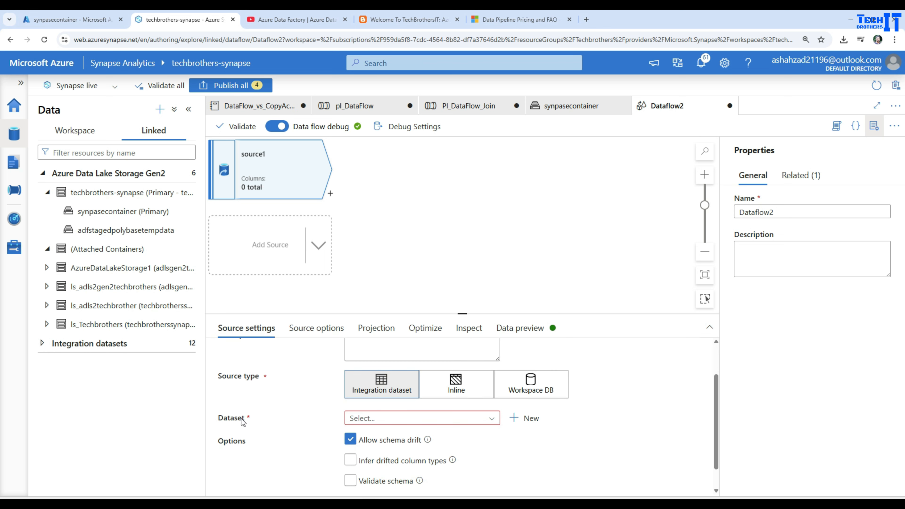
click(526, 421)
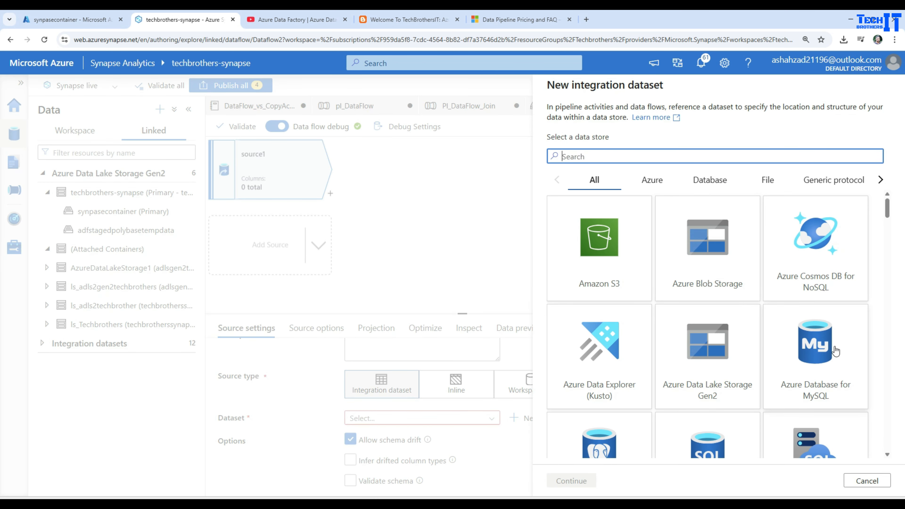
click(723, 374)
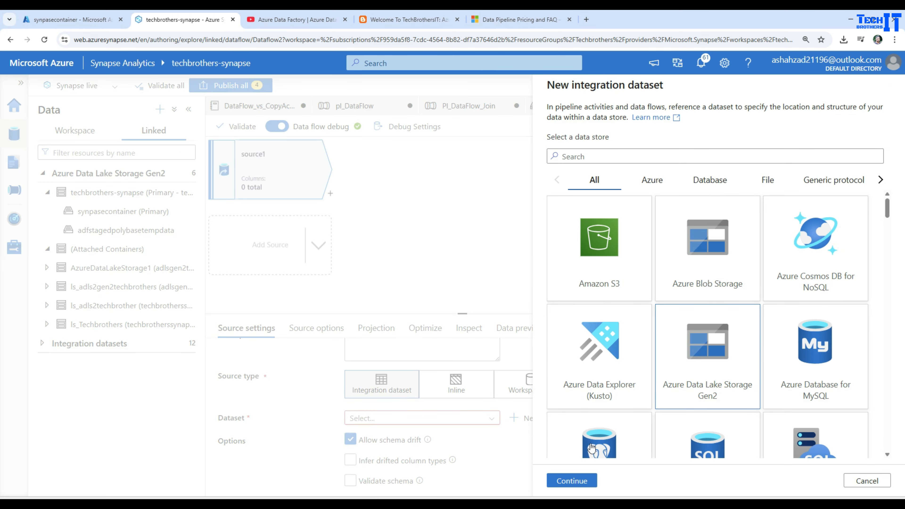
click(571, 480)
click(706, 202)
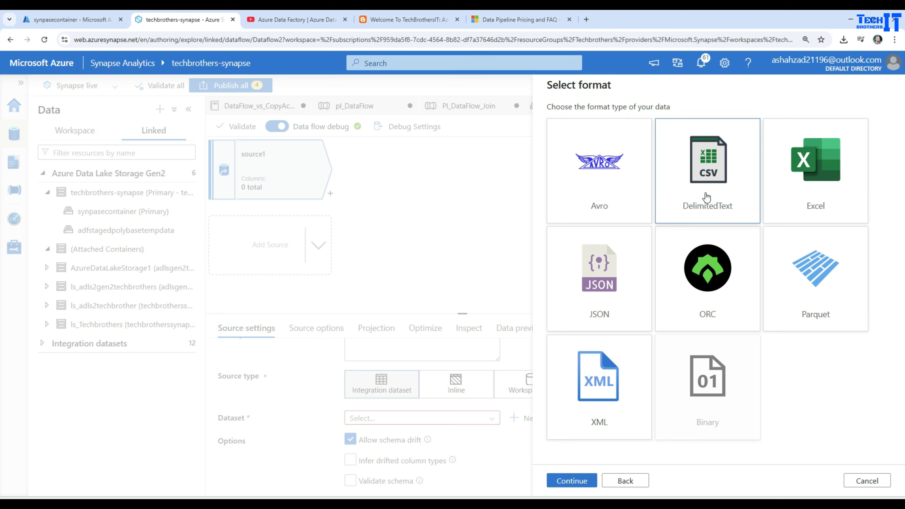
click(572, 480)
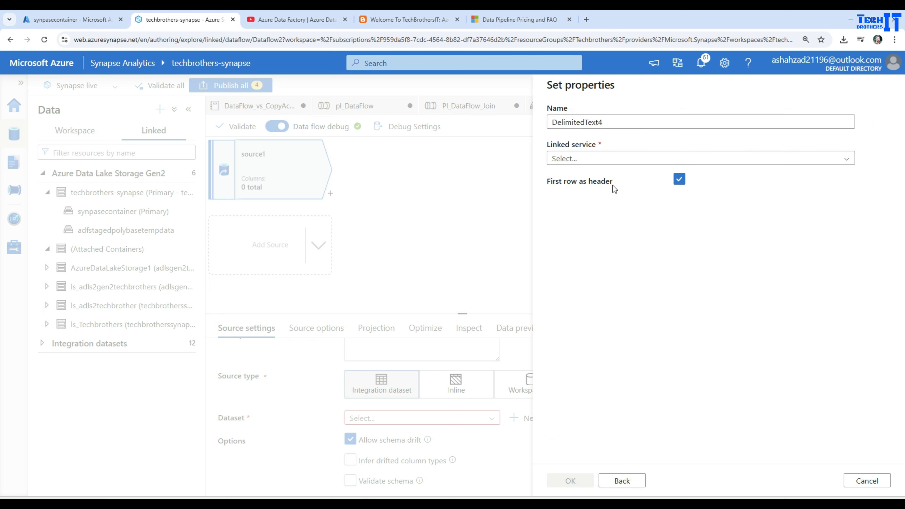
Name the new delimited text dataset ds_customerfordf
double_click(610, 122)
text(ds)
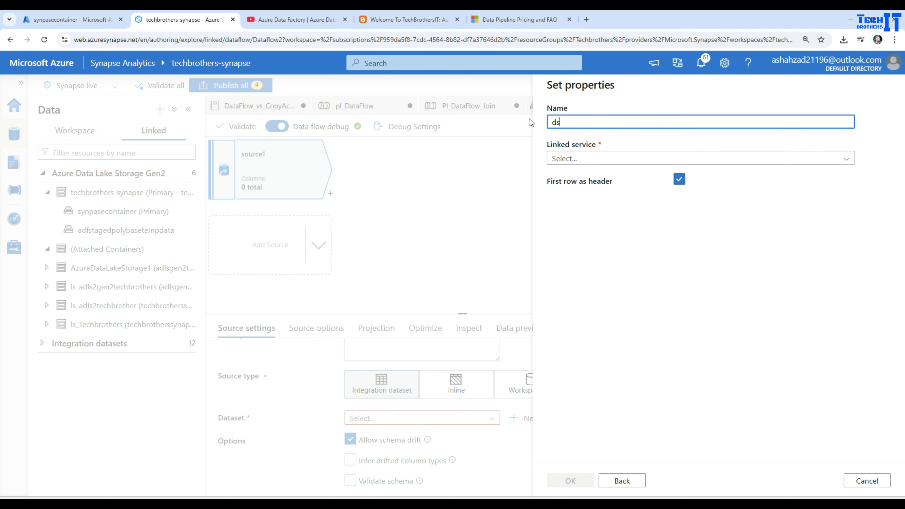
text(_customer)
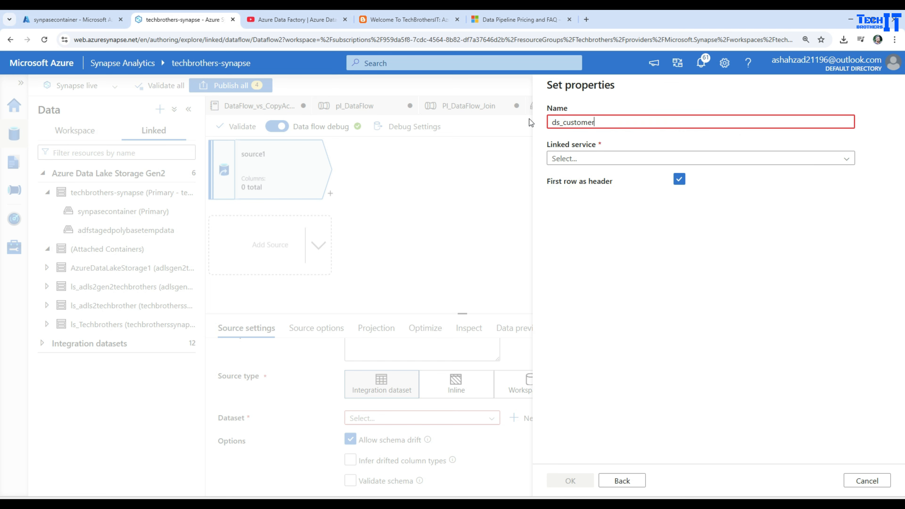
text(fordf)
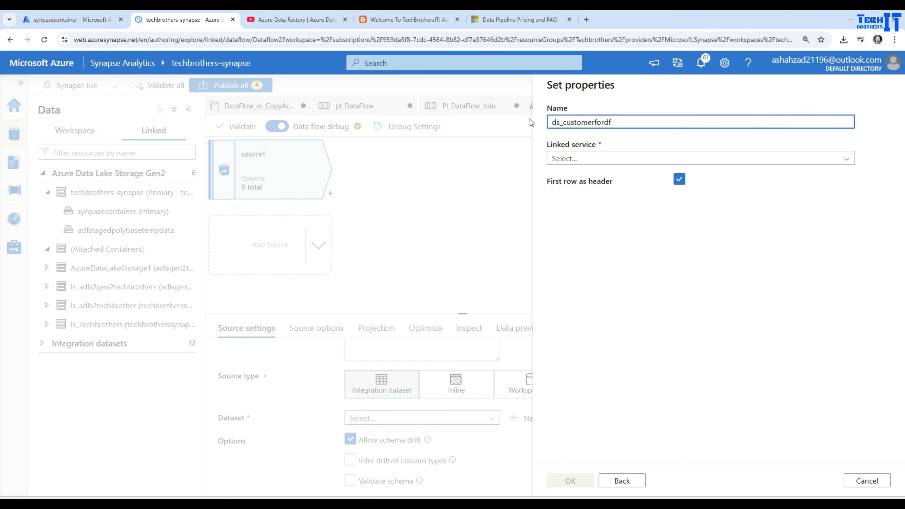
Start a new linked service for the dataset and set its authentication type to System-assigned managed identity
click(590, 161)
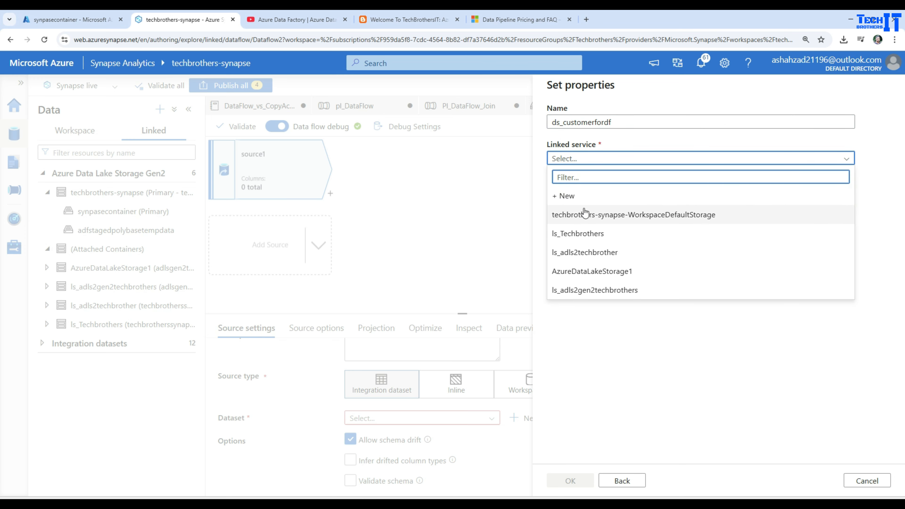
click(569, 197)
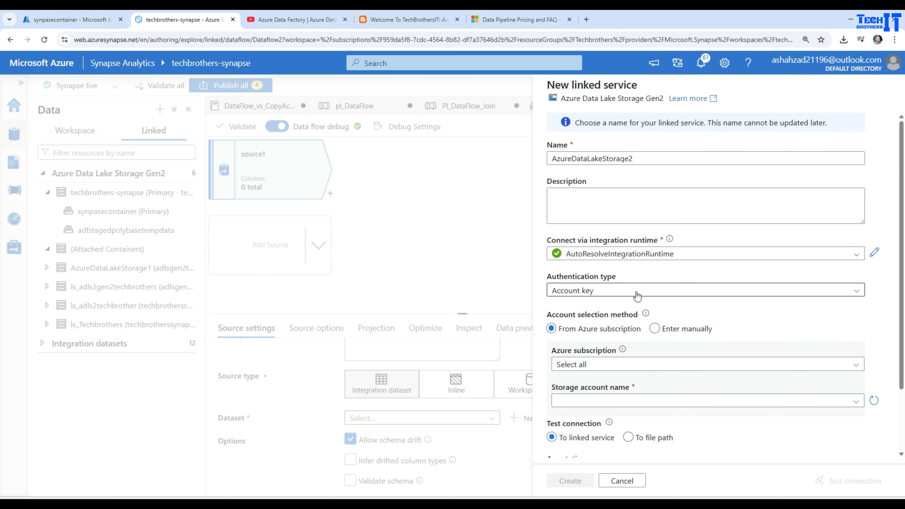
click(612, 291)
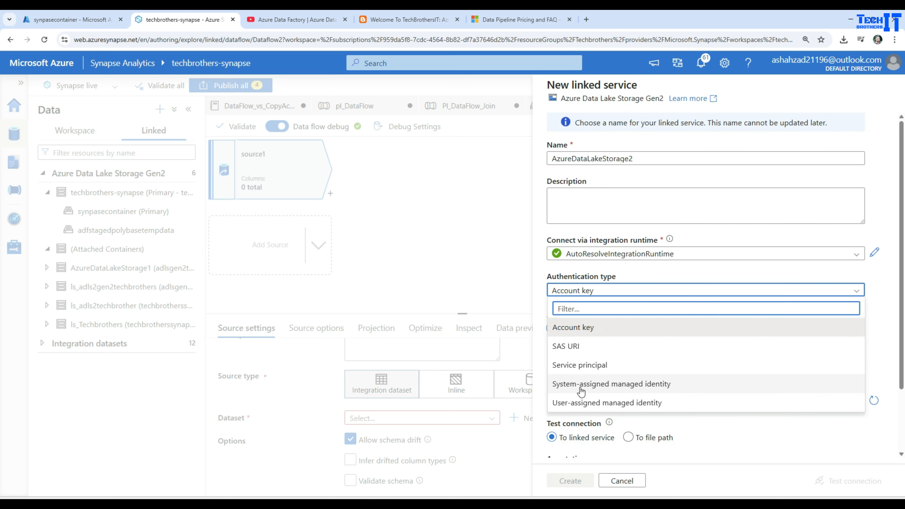
click(594, 387)
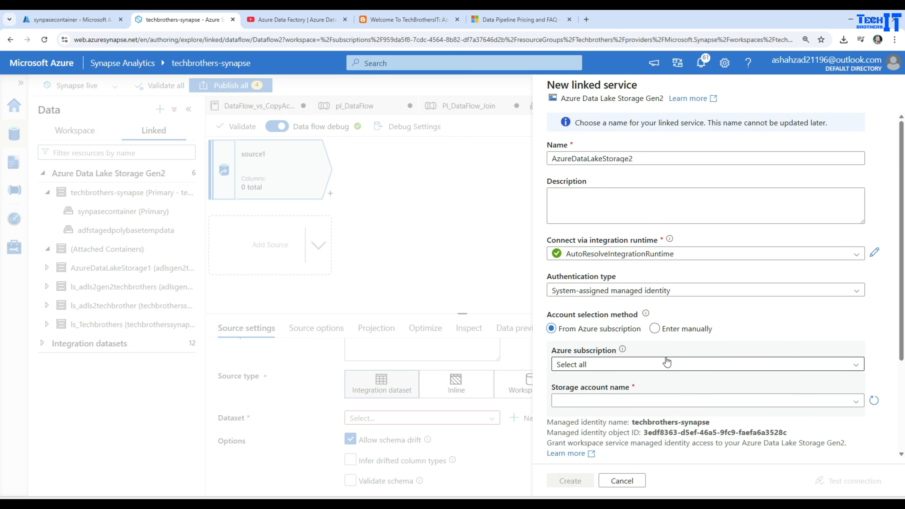
Select TechbrothersIT Subscription and the techbrotherssynapsestg storage account for the linked service, and test the connection
scroll(578, 251, down, 3)
click(585, 237)
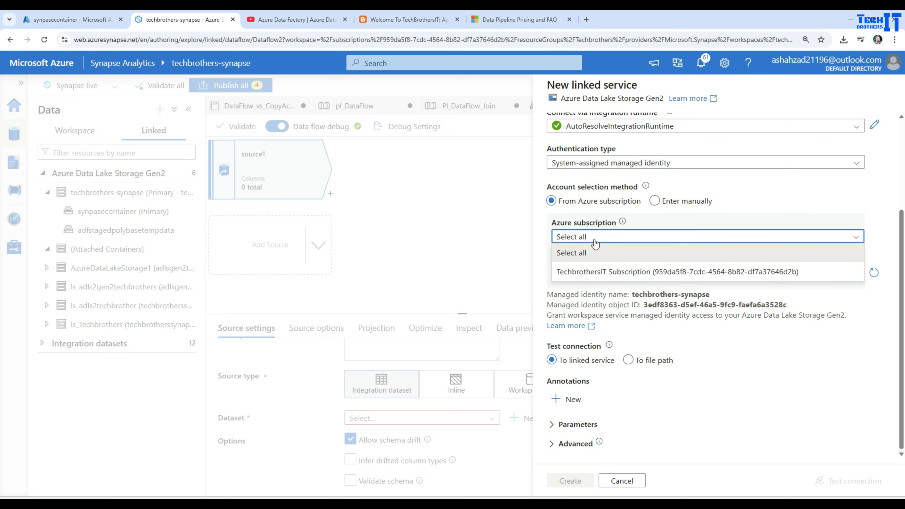
click(595, 270)
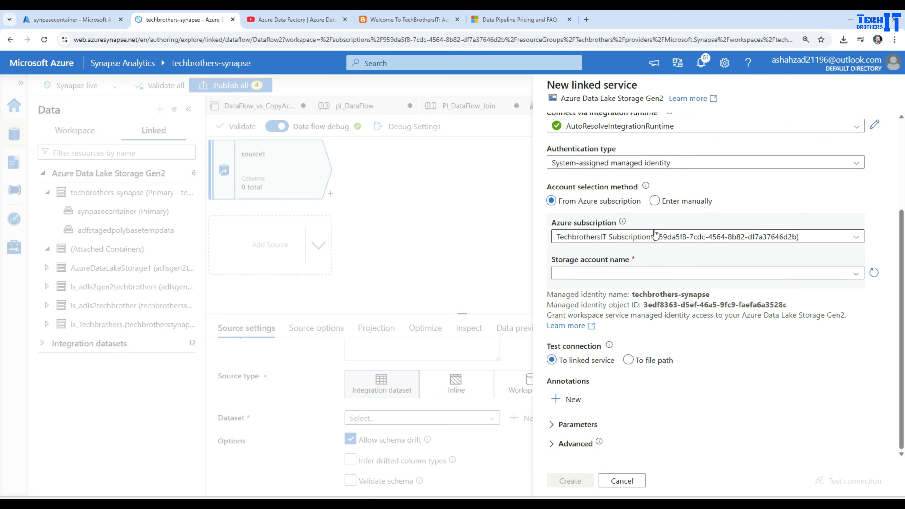
click(605, 274)
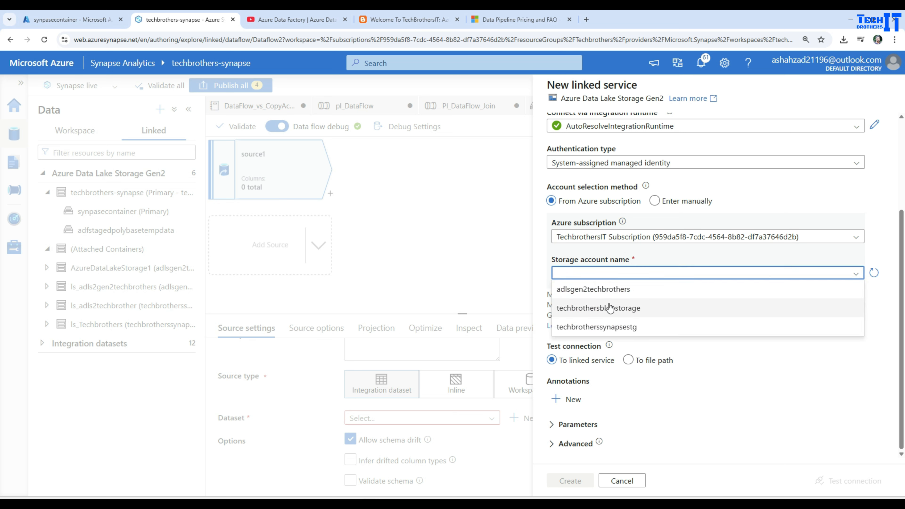
click(610, 326)
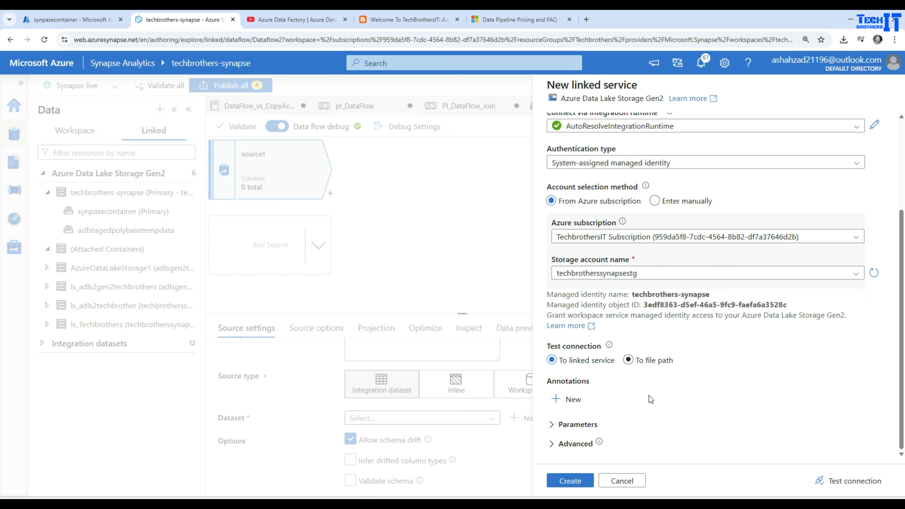
click(819, 481)
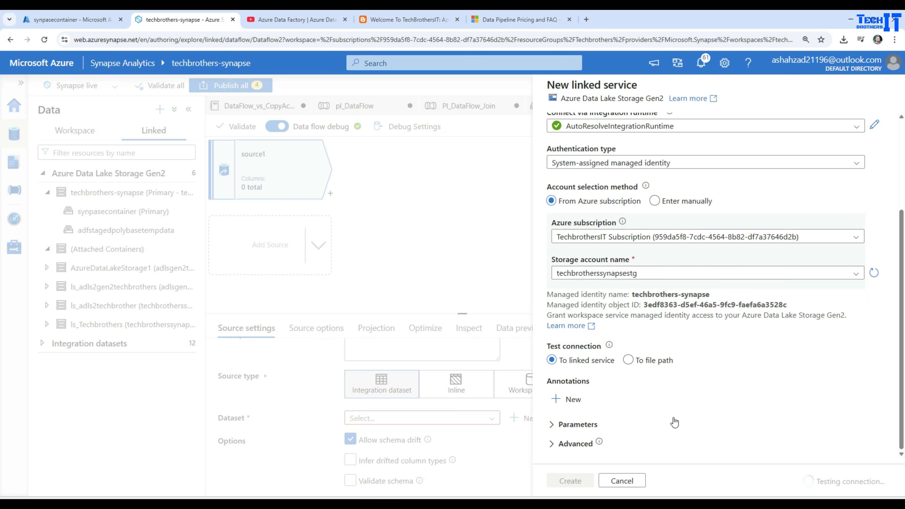
Rename the linked service as ls_techbrothersstorageacc and create it
scroll(709, 398, up, 4)
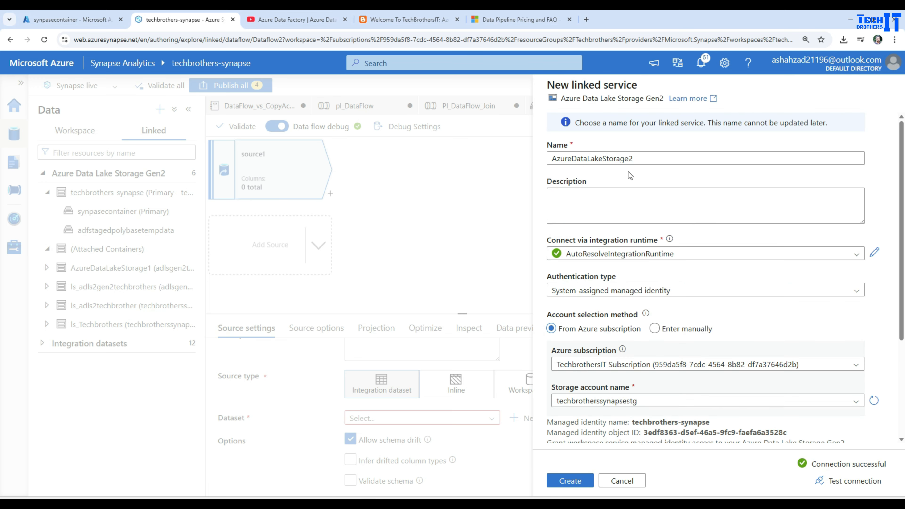
drag(646, 155, 506, 160)
key(BackSpace)
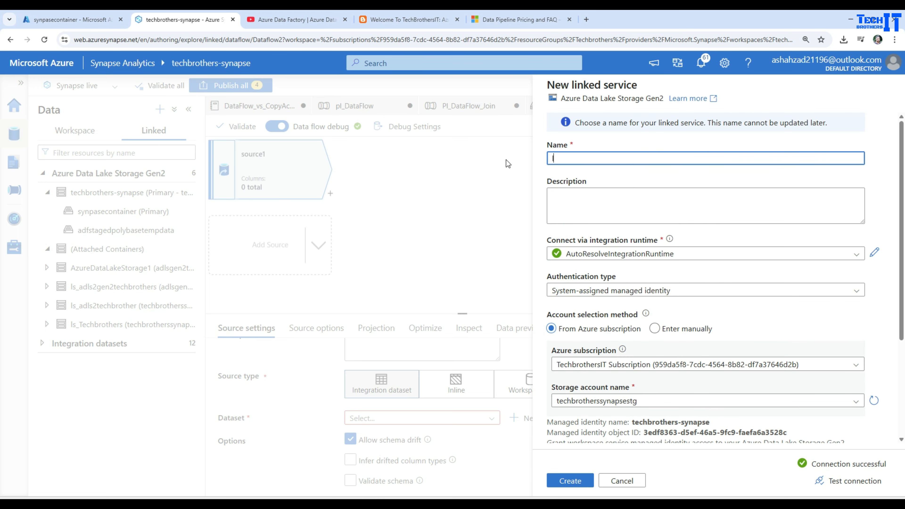
text(ls_techbrothersstorageacc)
click(572, 481)
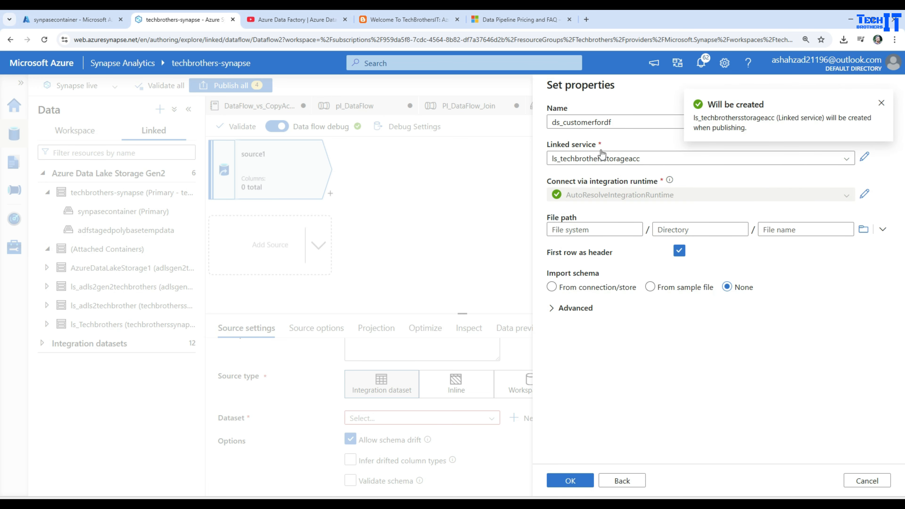
Set the dataset's file path to synpasecontainer/input/customer.csv and create the dataset
click(863, 230)
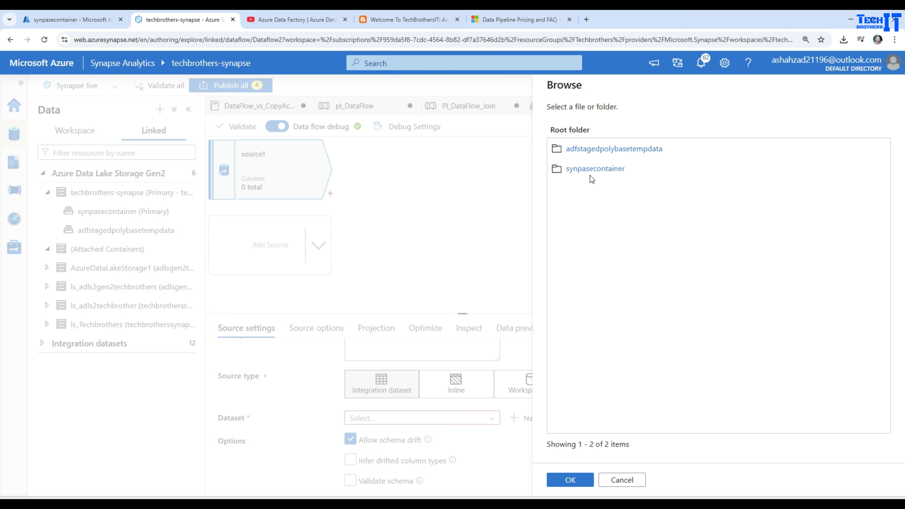
click(589, 168)
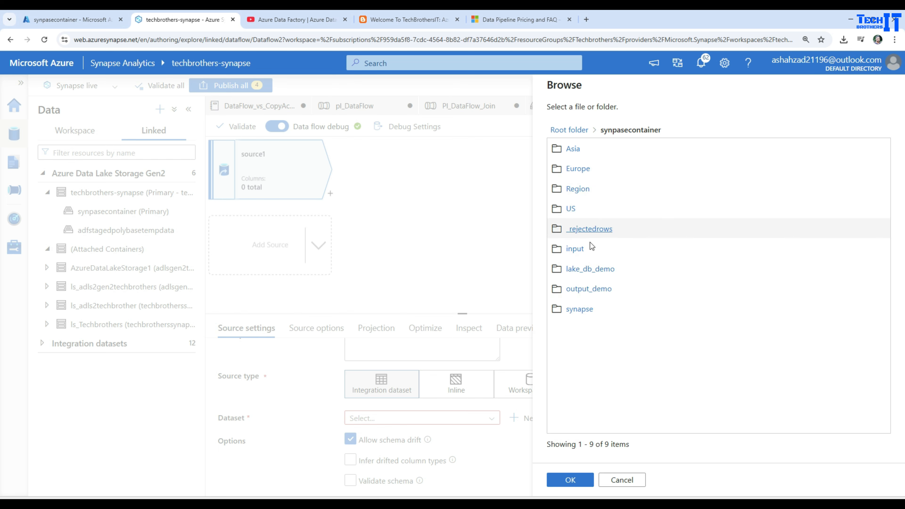
click(580, 249)
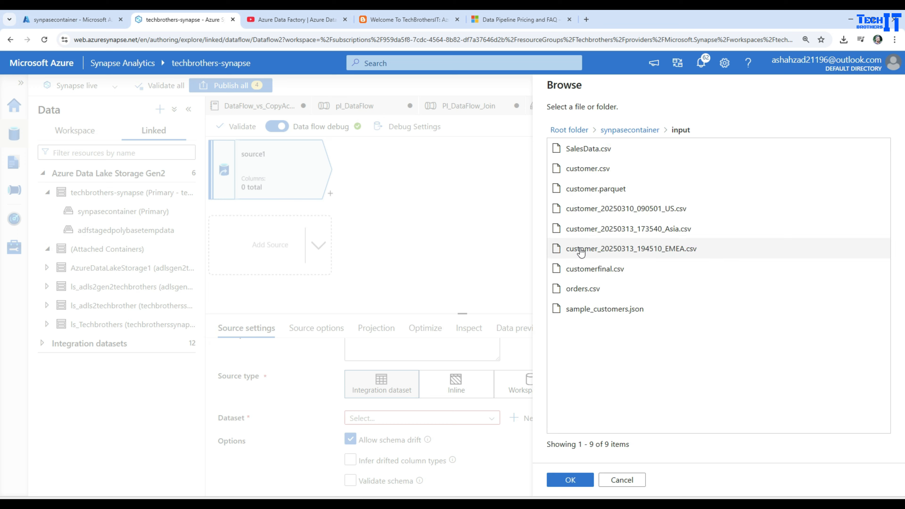
click(586, 169)
click(573, 478)
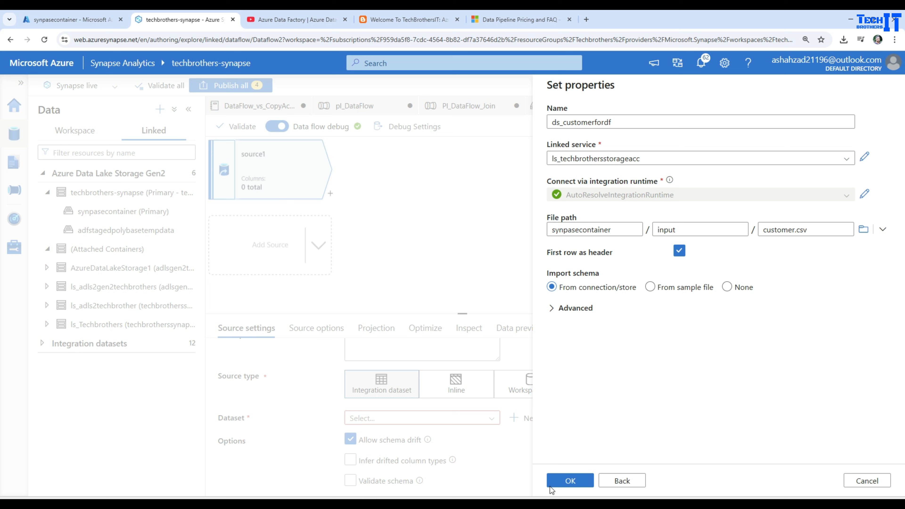
click(561, 481)
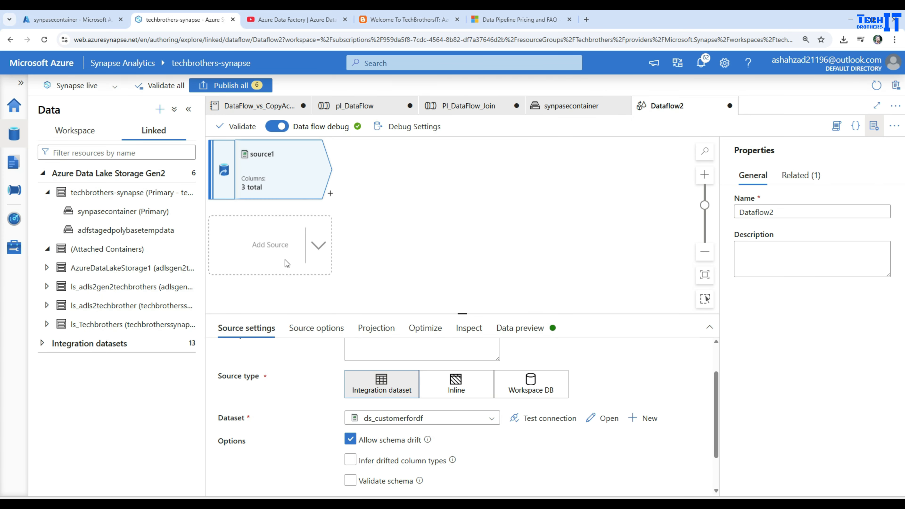
Add a second source to the data flow and start a new Azure Data Lake Storage Gen2 dataset in DelimitedText format for it
click(310, 250)
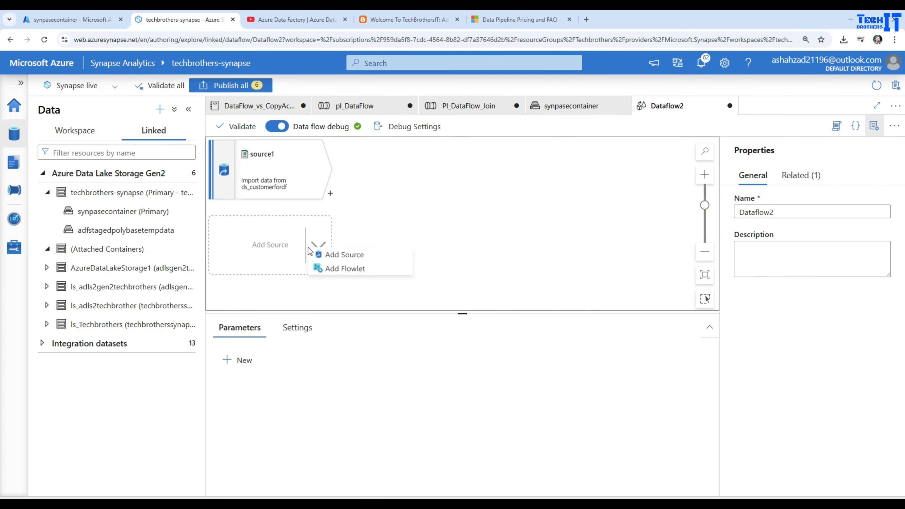
click(331, 260)
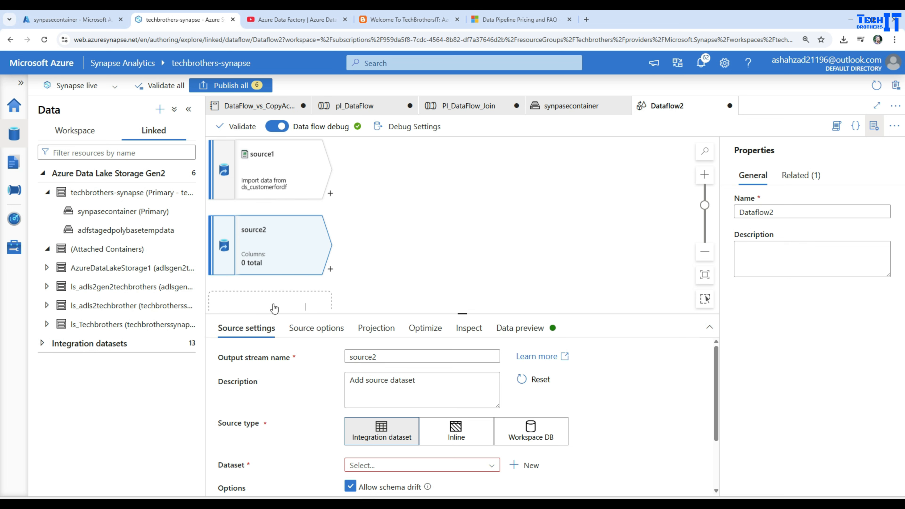
click(517, 470)
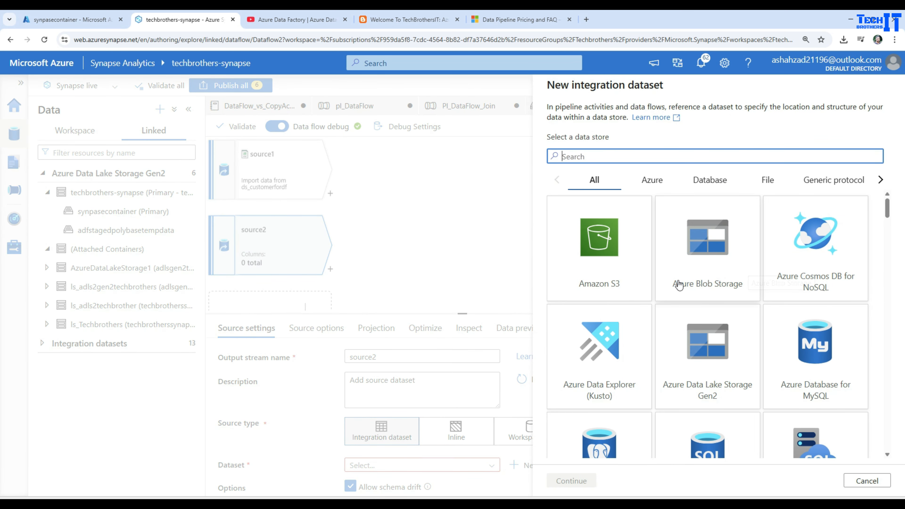
click(711, 374)
click(572, 480)
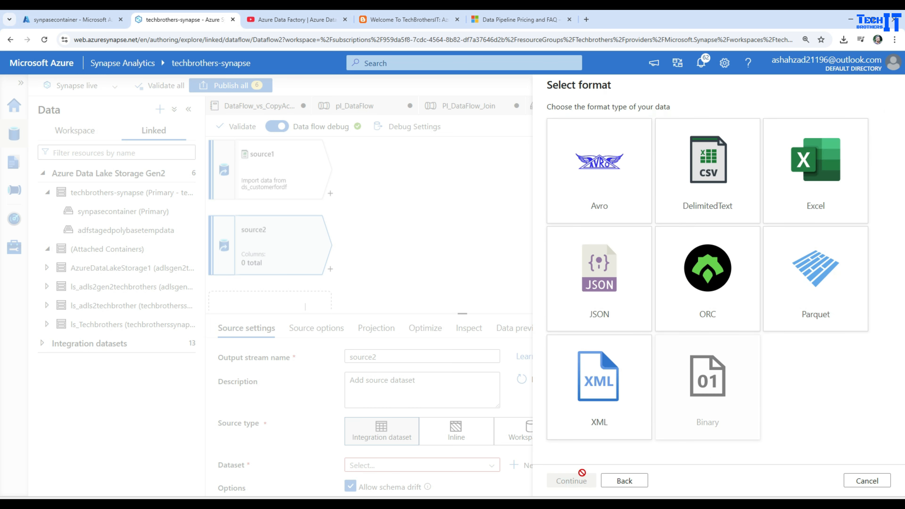
click(721, 202)
click(578, 480)
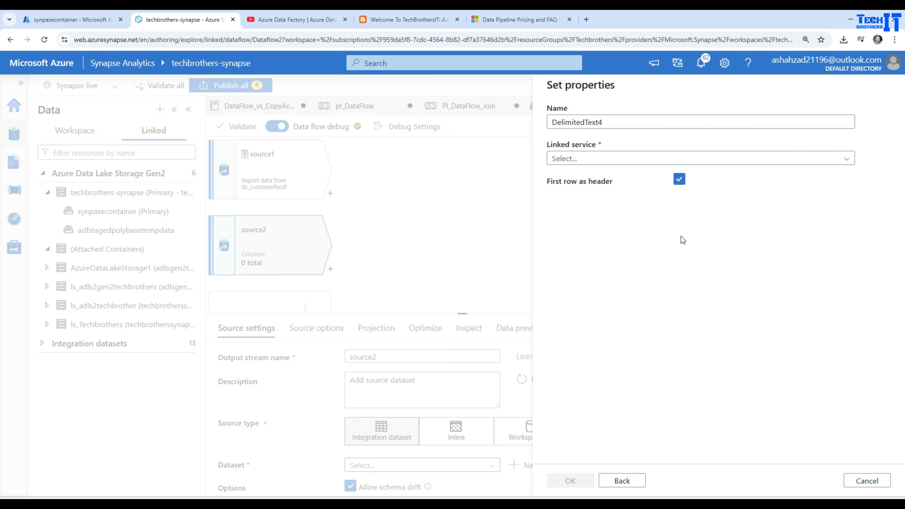
Name the new dataset ds_orderdf and select the ls_techbrothersstorageacc linked service
drag(616, 123, 540, 122)
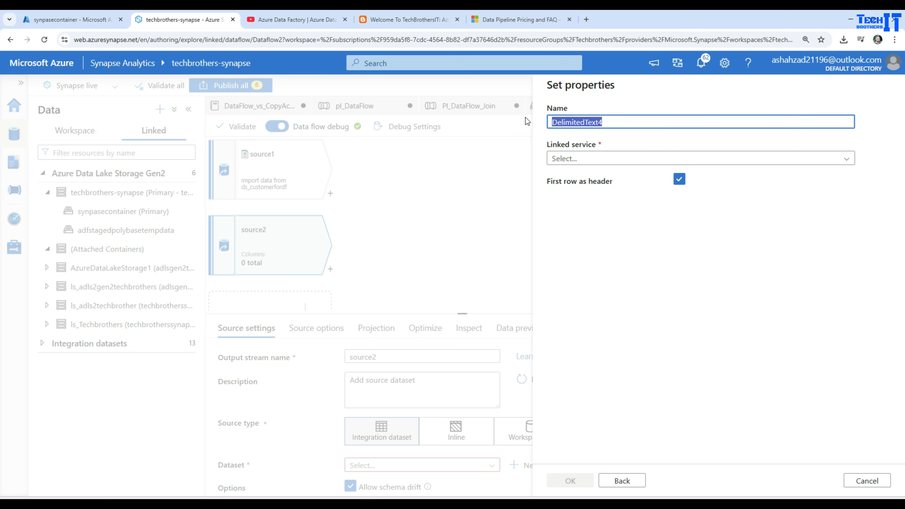
text(ds_o)
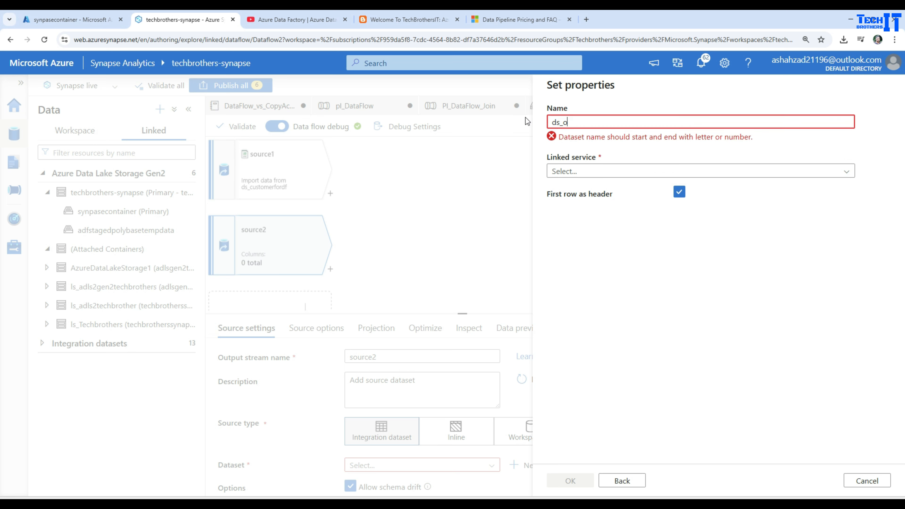
text(rderf)
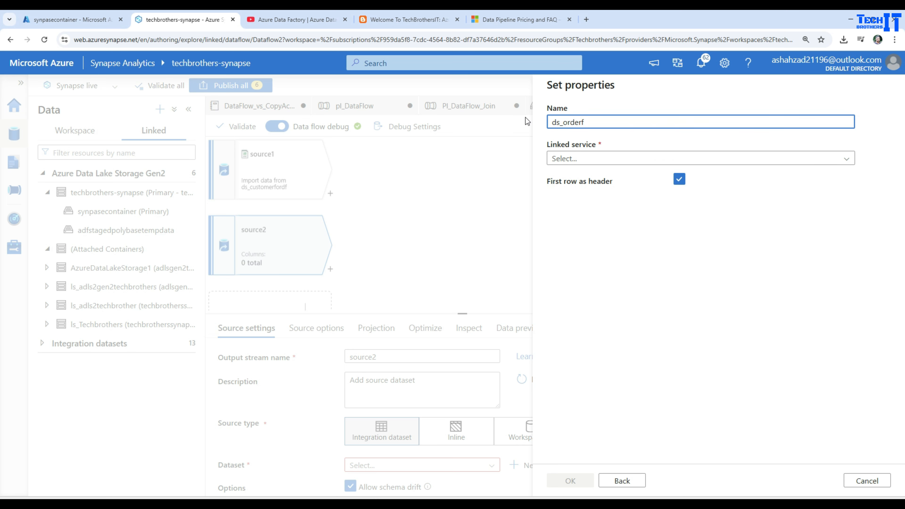
key(BackSpace)
text(df)
click(583, 160)
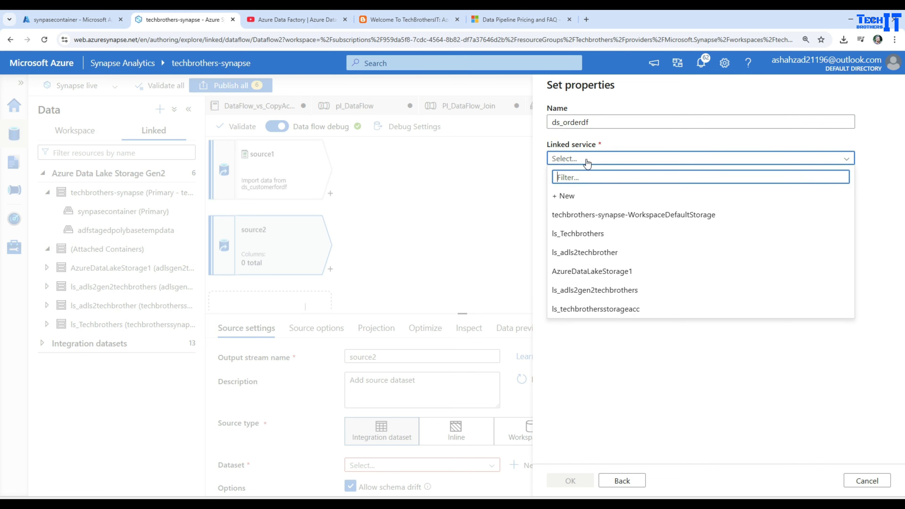
click(600, 309)
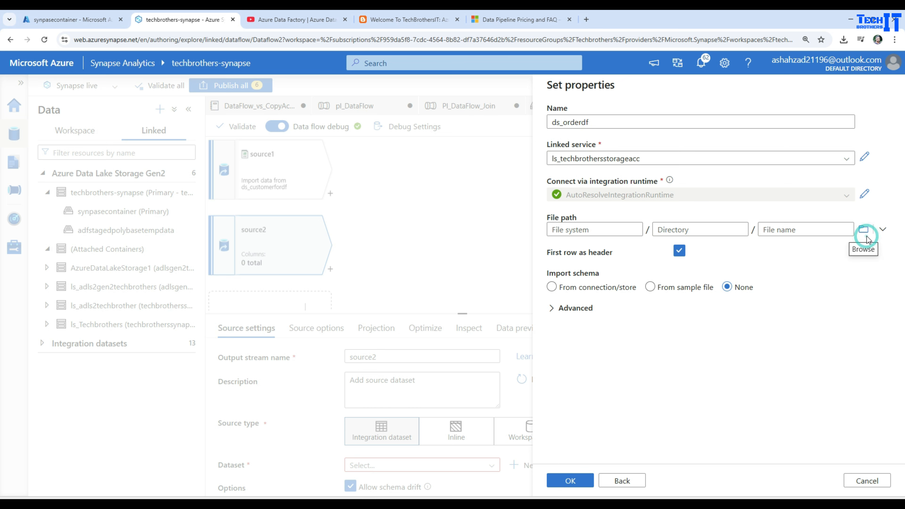
click(864, 229)
click(614, 169)
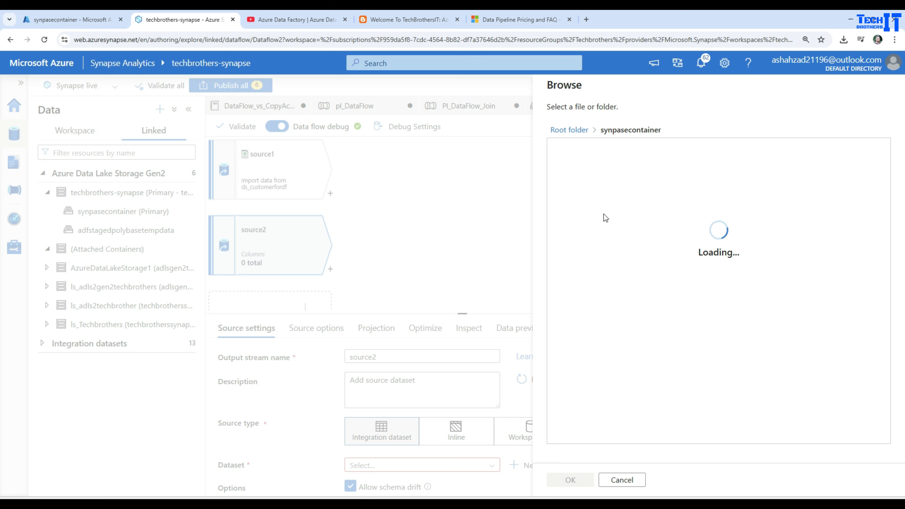
click(644, 477)
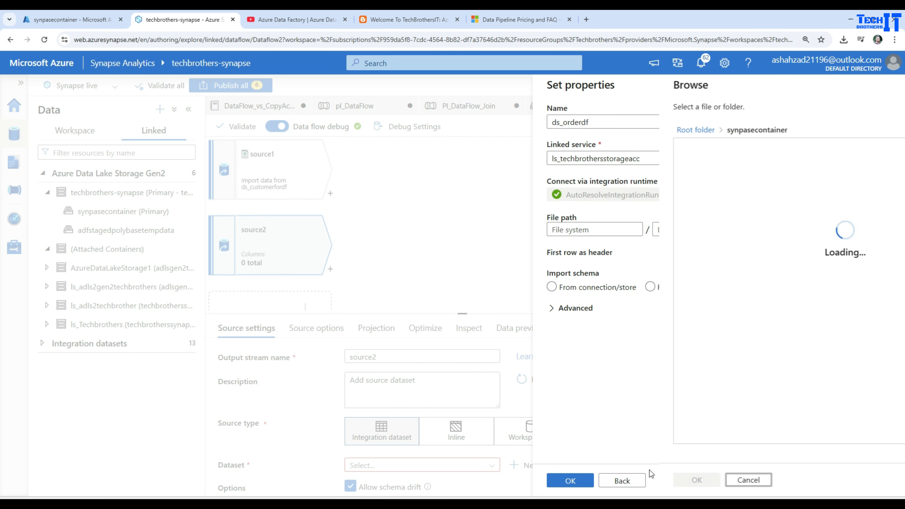
Set the ds_orderdf file path to synpasecontainer/input/orders.csv and create the dataset
click(861, 230)
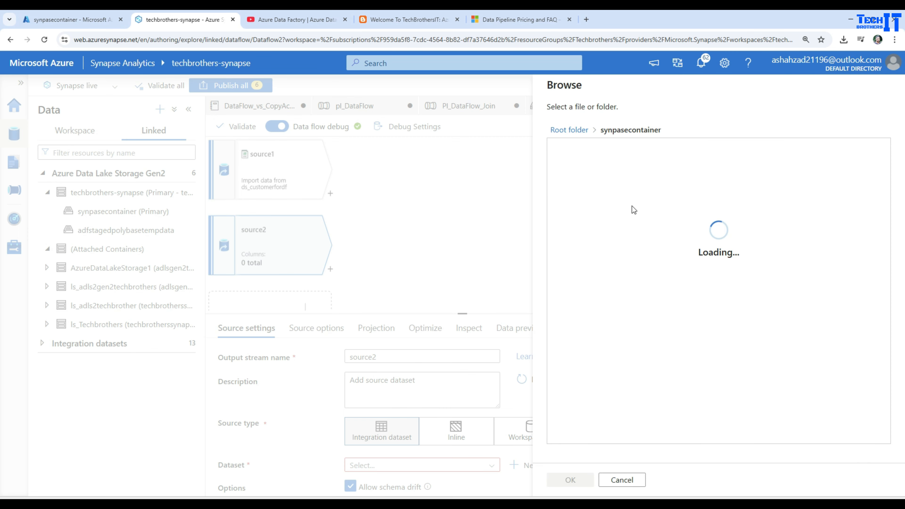
click(572, 130)
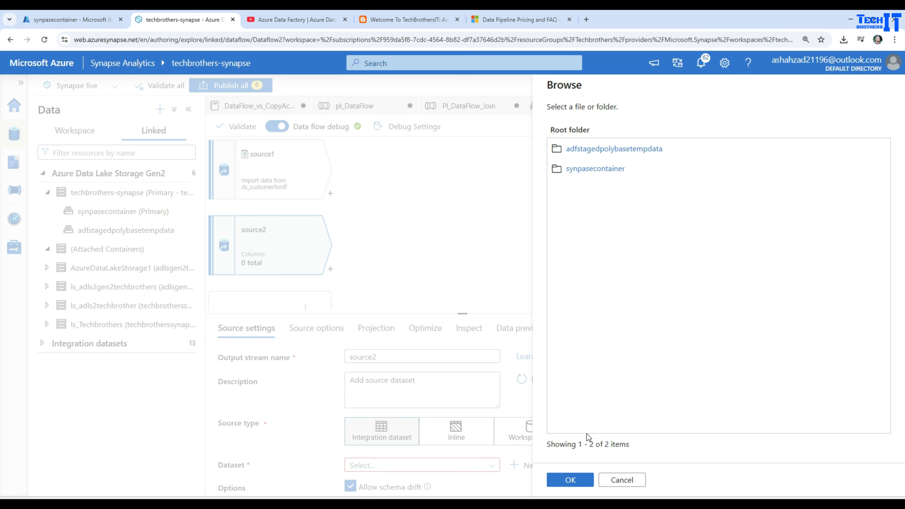
click(588, 168)
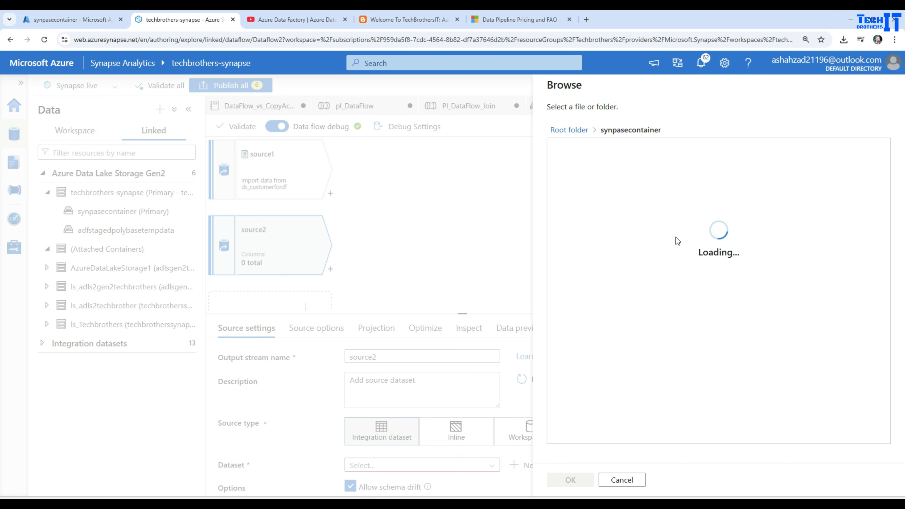
click(575, 249)
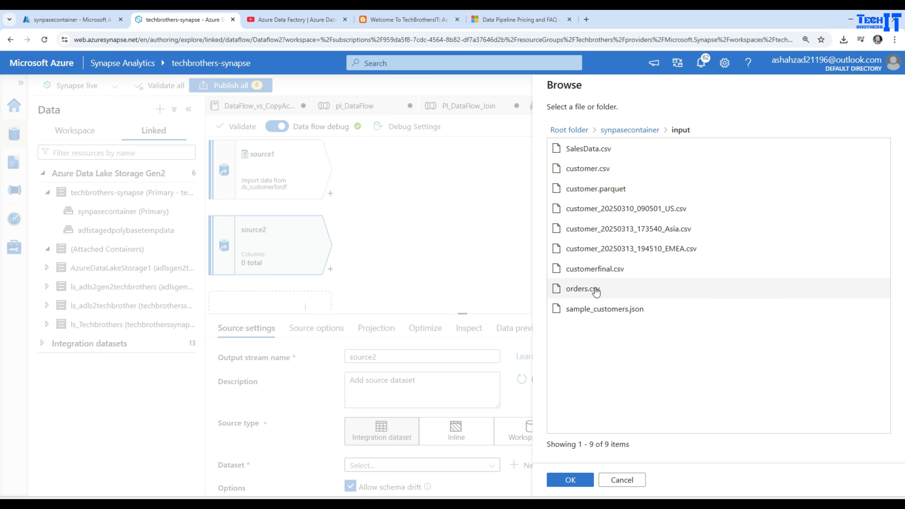
click(583, 288)
click(577, 486)
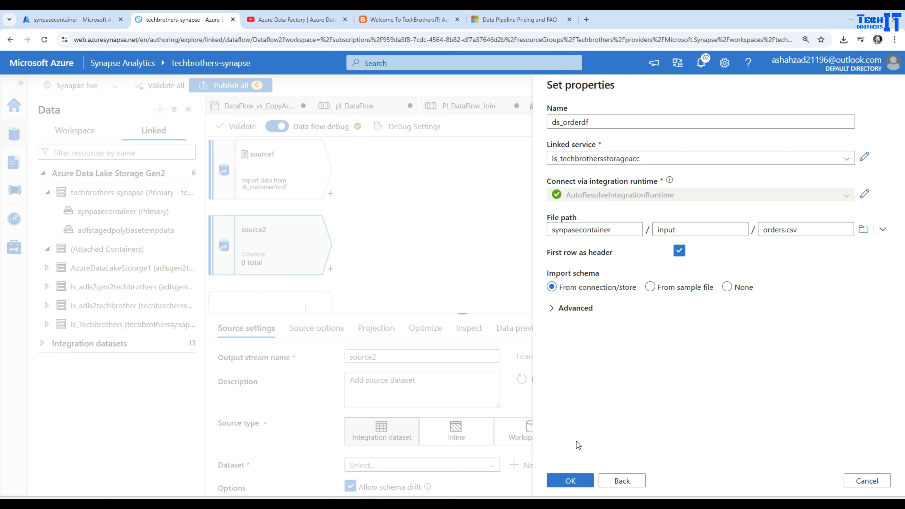
click(581, 482)
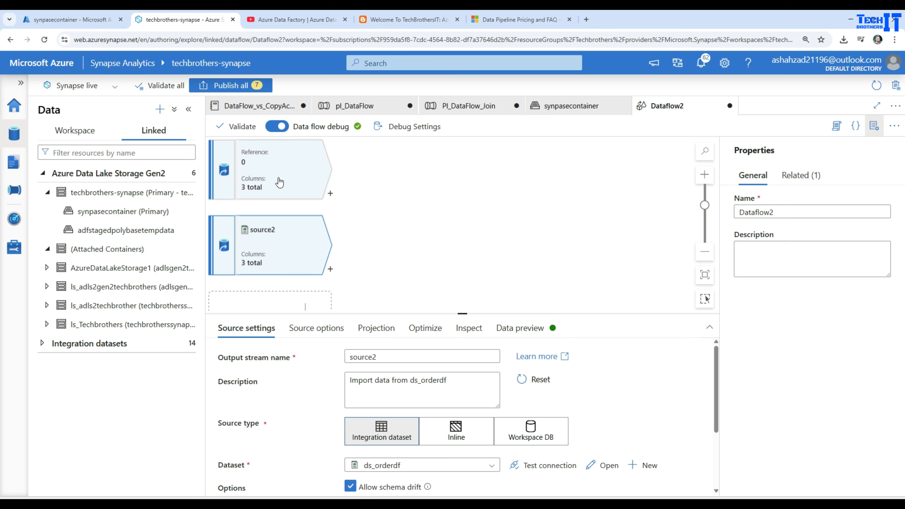
Load the data preview of source1 to check the customer data
click(278, 178)
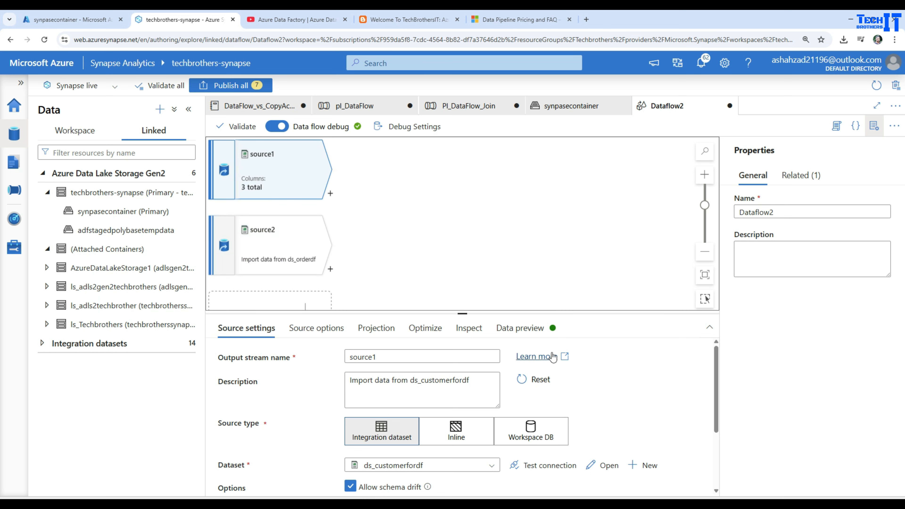
click(527, 334)
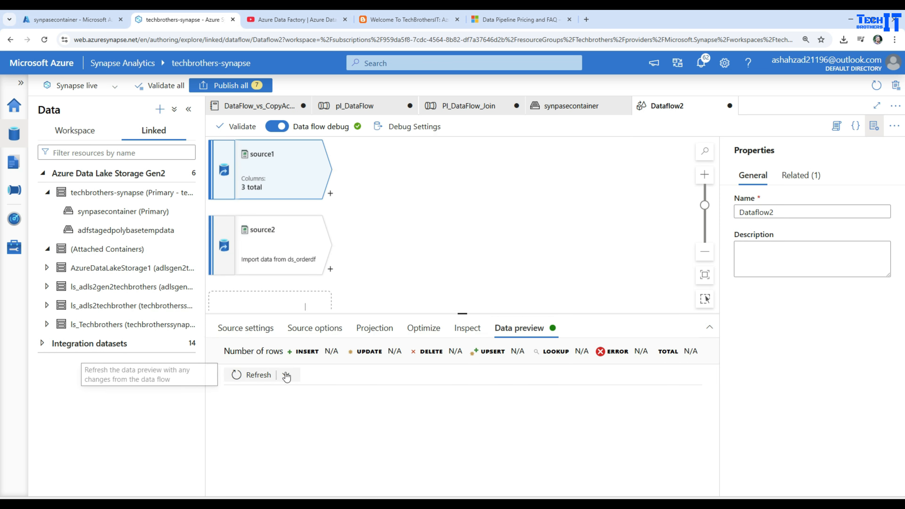
click(253, 375)
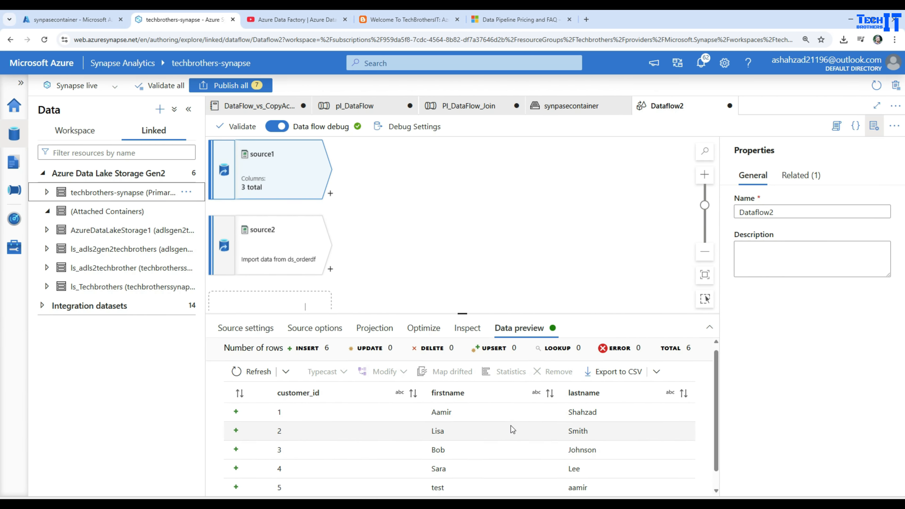
Load the data preview of source2 and examine its customer_id column
click(277, 240)
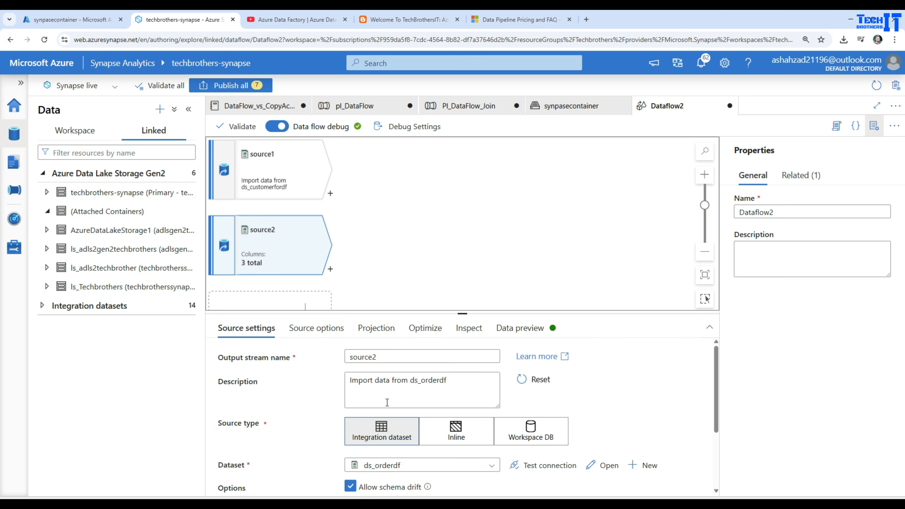
click(524, 330)
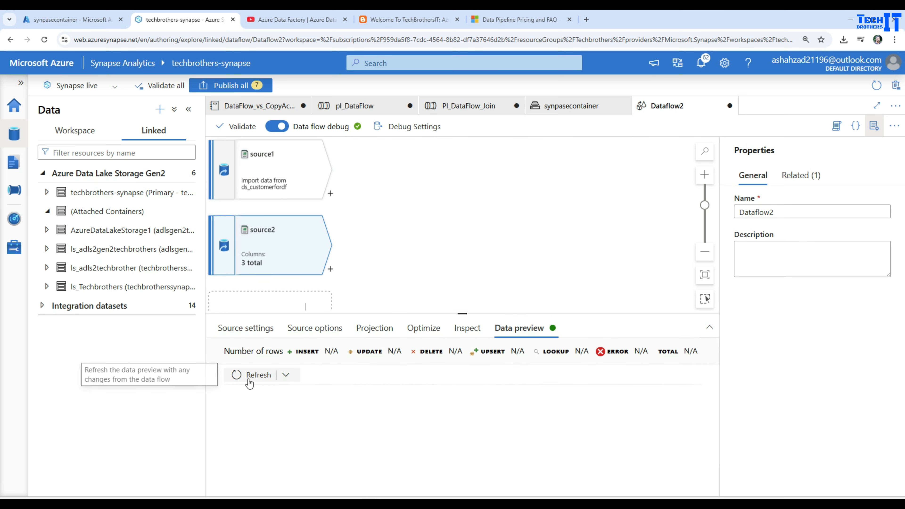
click(249, 376)
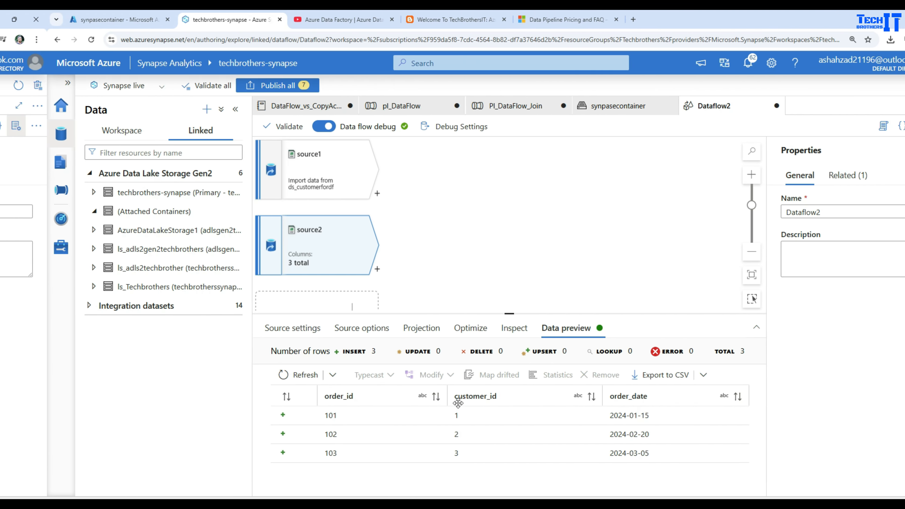
click(448, 397)
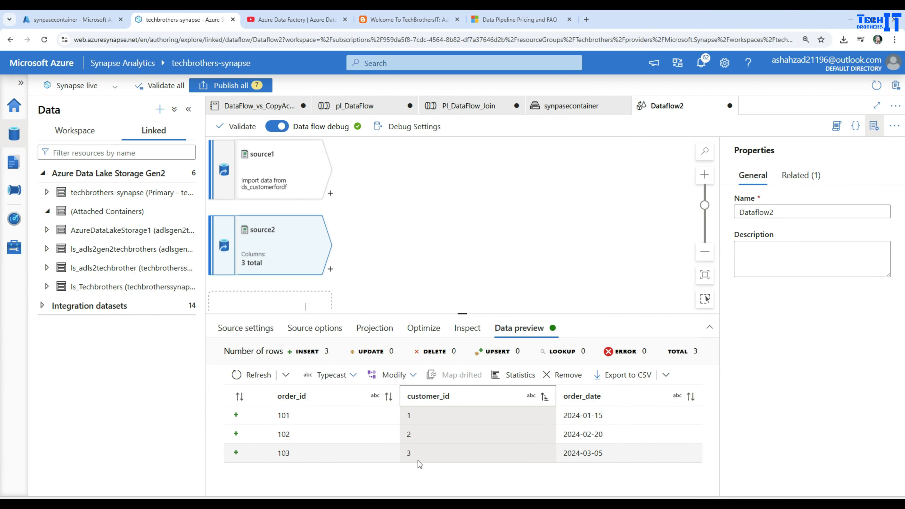
click(434, 219)
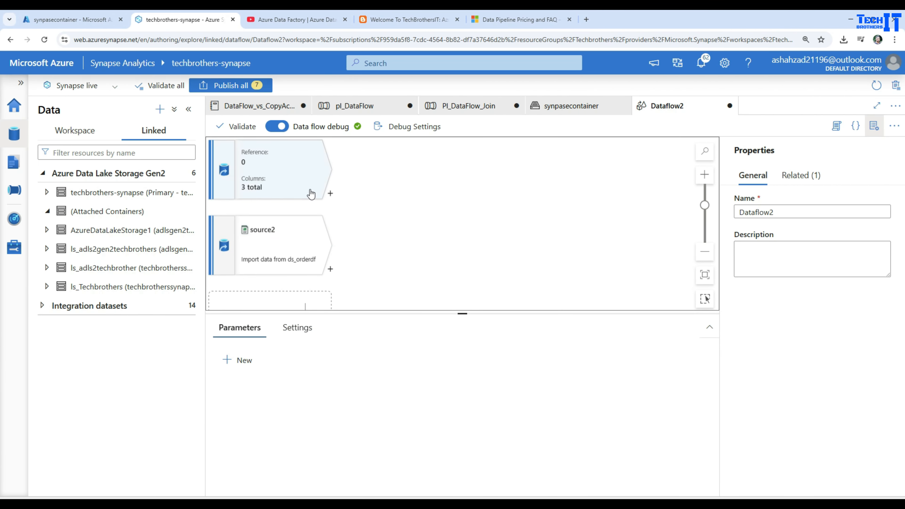
Add a Join transformation to the output of source1
click(330, 194)
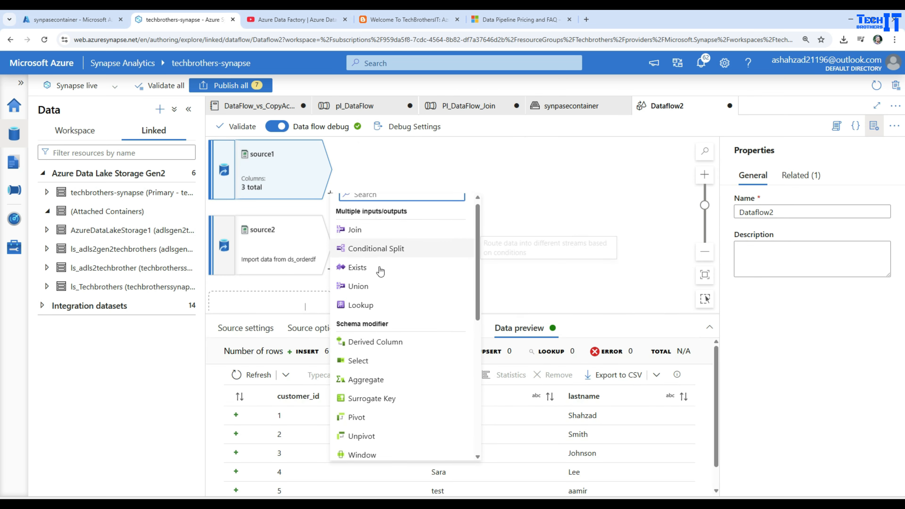
scroll(410, 401, down, 1)
scroll(410, 401, down, 6)
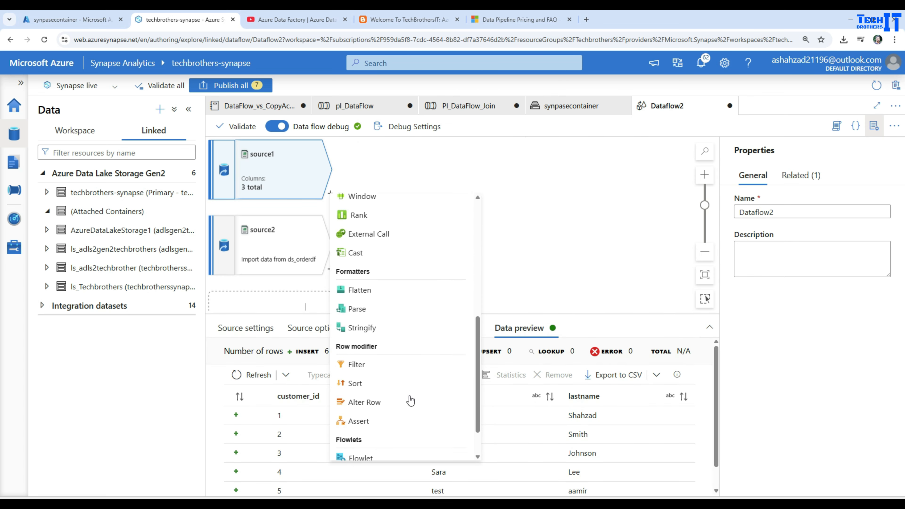
scroll(410, 400, up, 8)
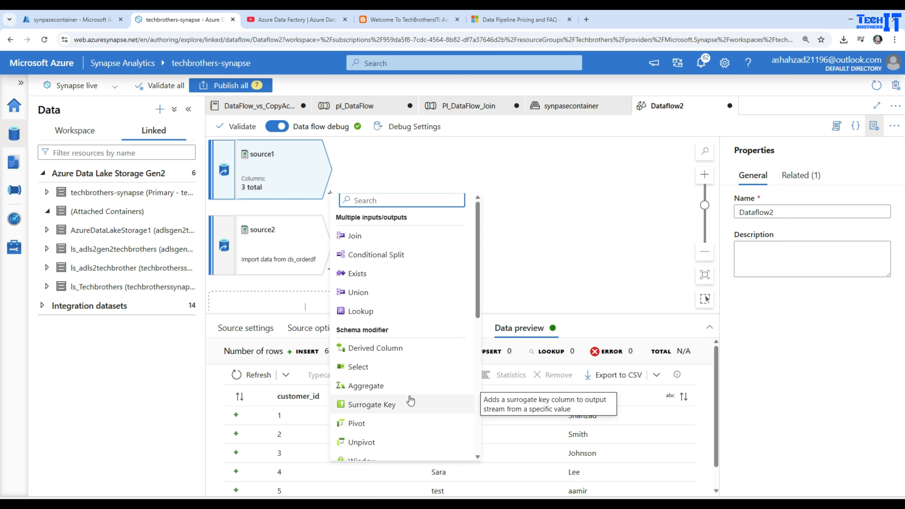
click(356, 236)
Set the join's output stream name to joincustomerorder, without hyphens or underscores
click(370, 357)
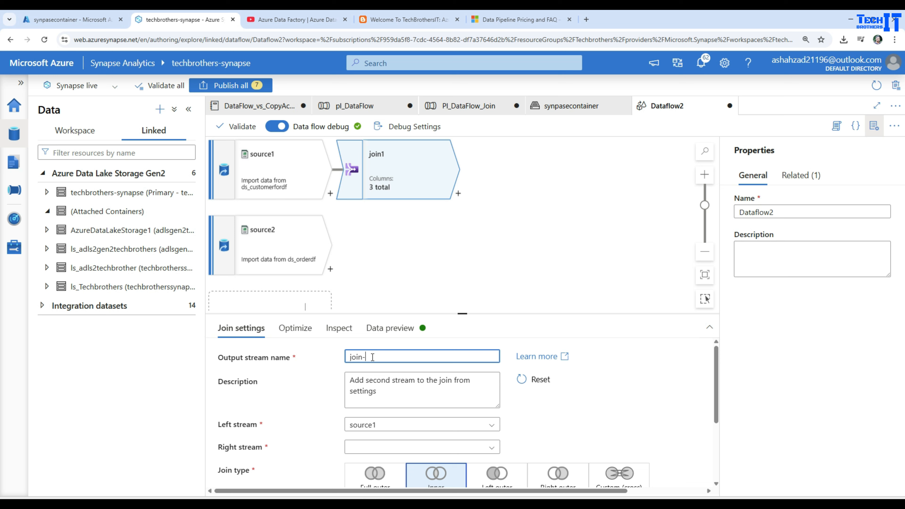
text(-customer-order)
click(621, 378)
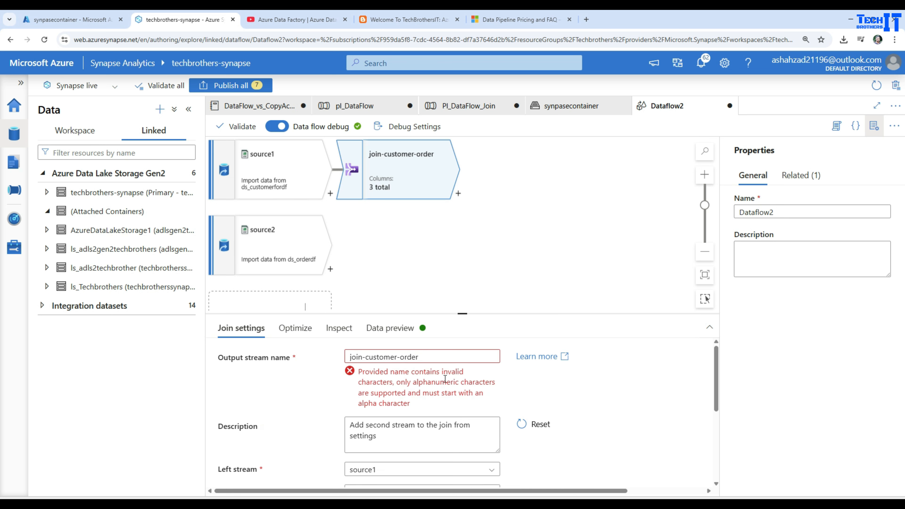
click(367, 357)
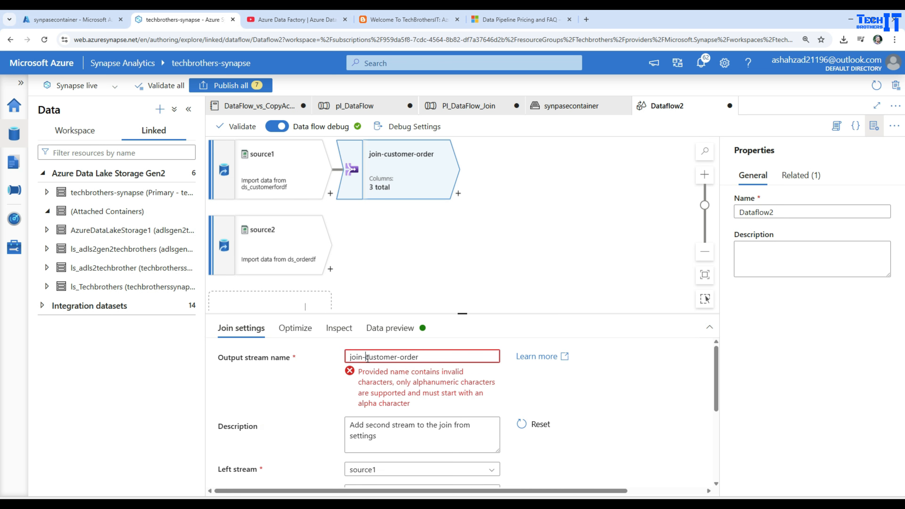
key(BackSpace)
text(_)
click(403, 356)
click(585, 399)
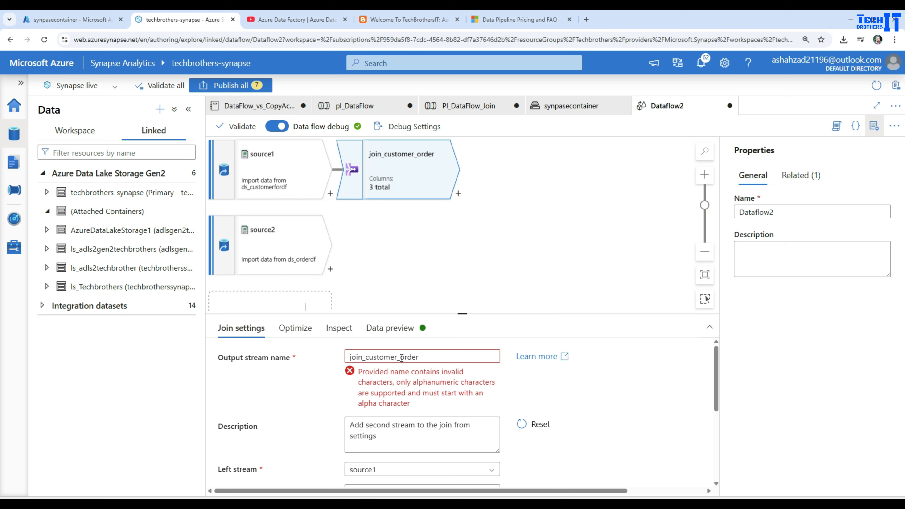
click(402, 357)
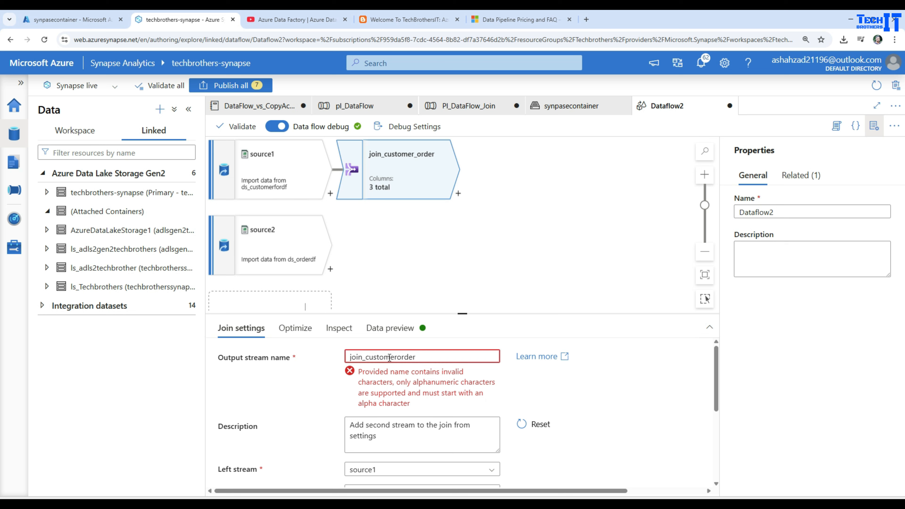
click(367, 357)
key(BackSpace)
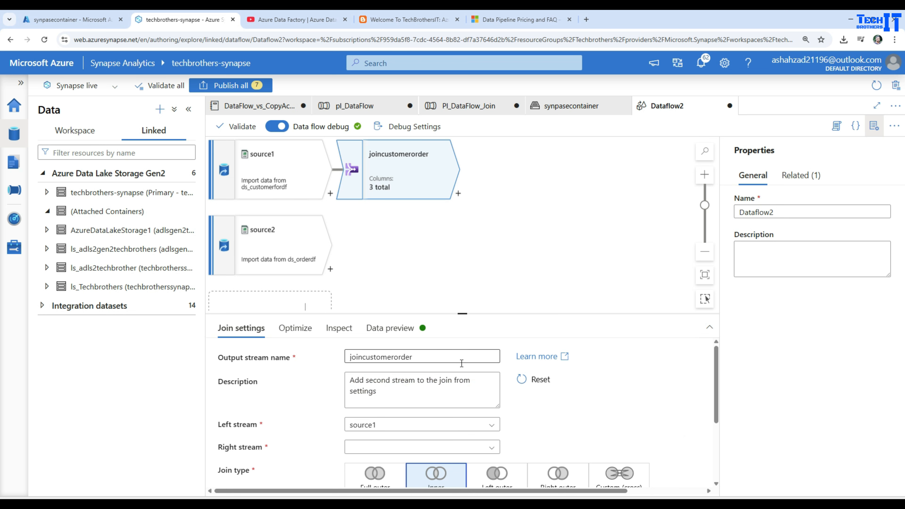
Hide the data flow properties and set the left column of the join condition to customer_id
drag(462, 313, 470, 260)
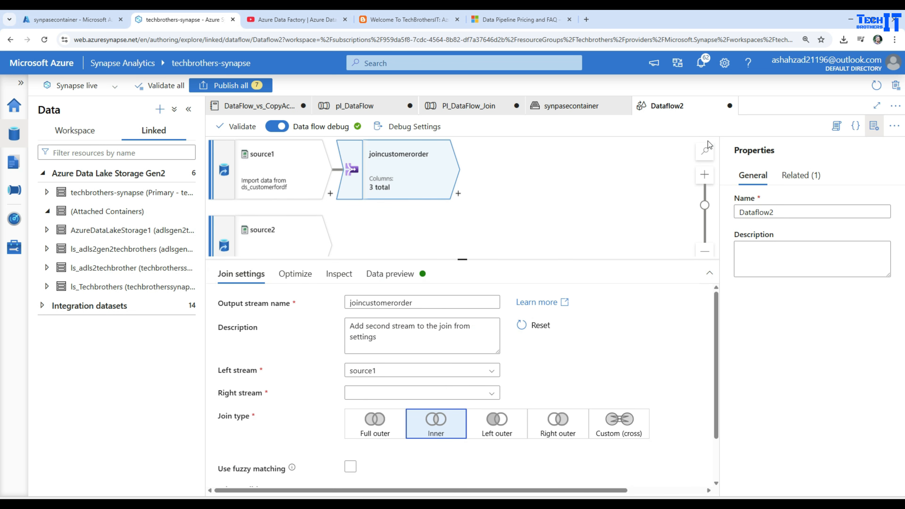
click(873, 132)
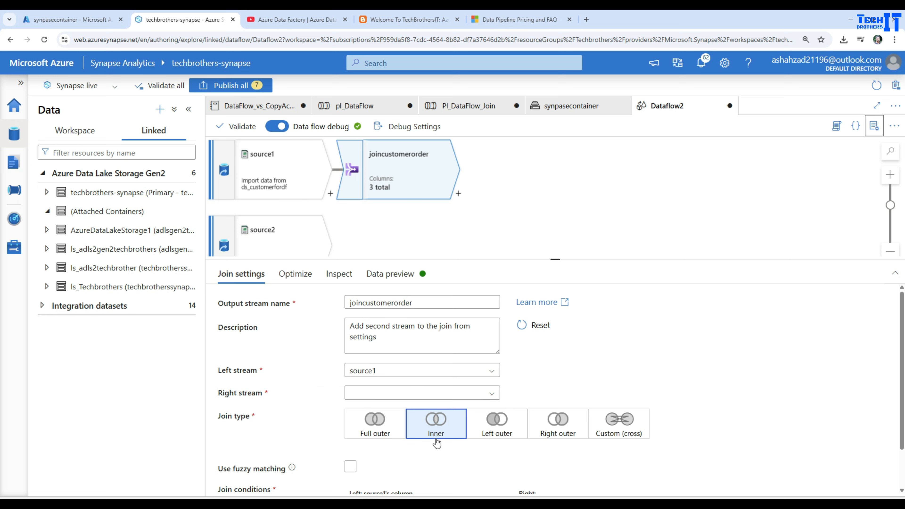
scroll(429, 435, down, 1)
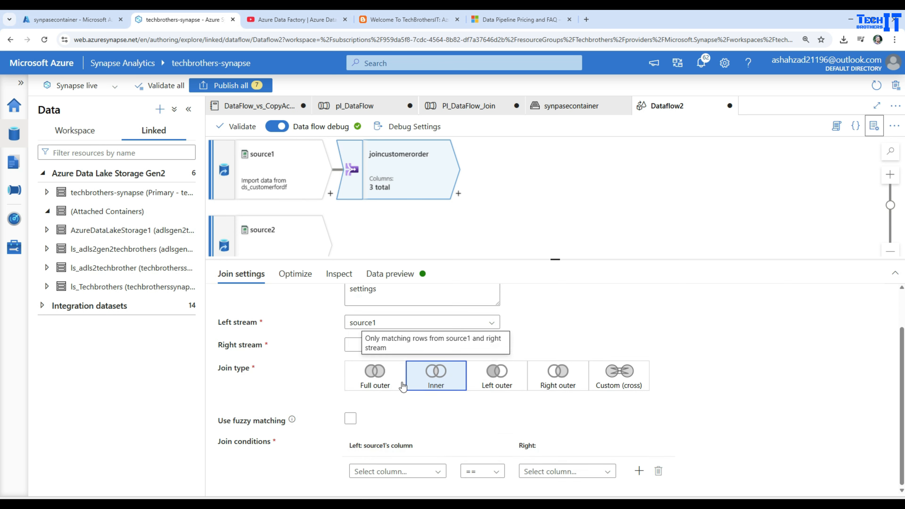
click(437, 472)
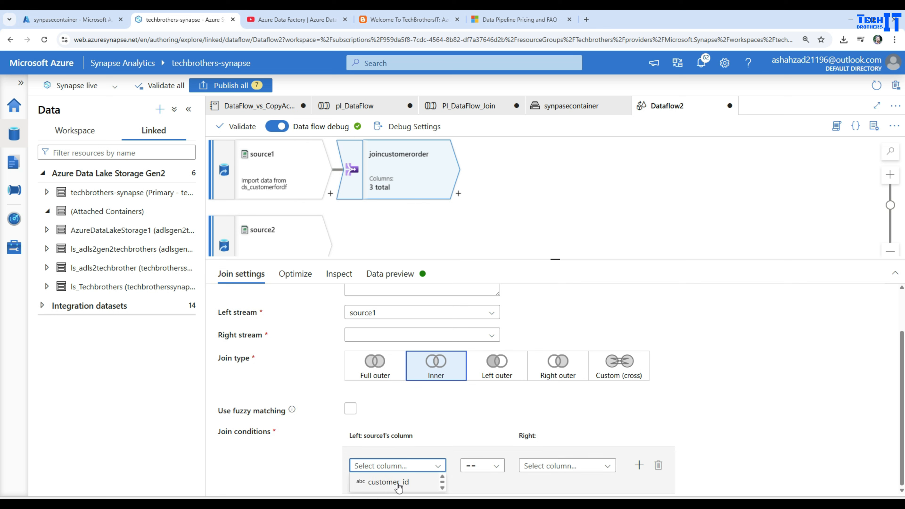
click(390, 484)
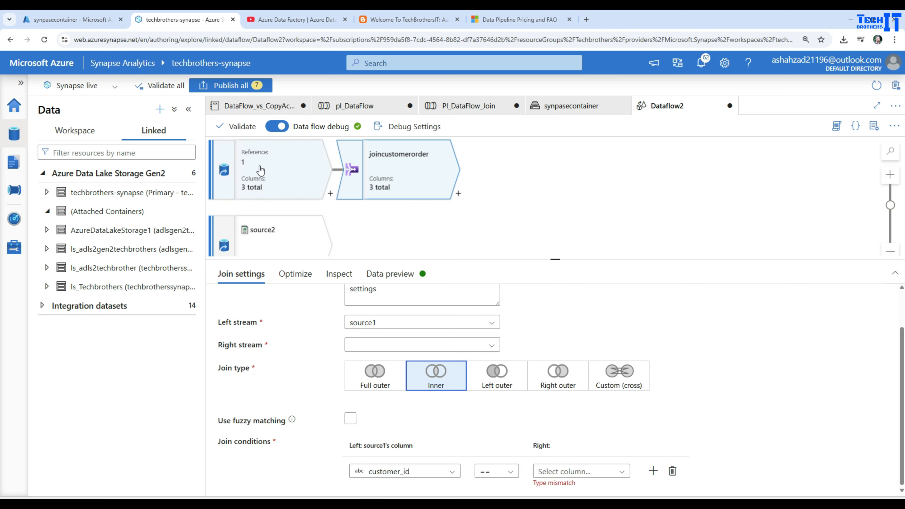
click(574, 470)
scroll(660, 408, down, 1)
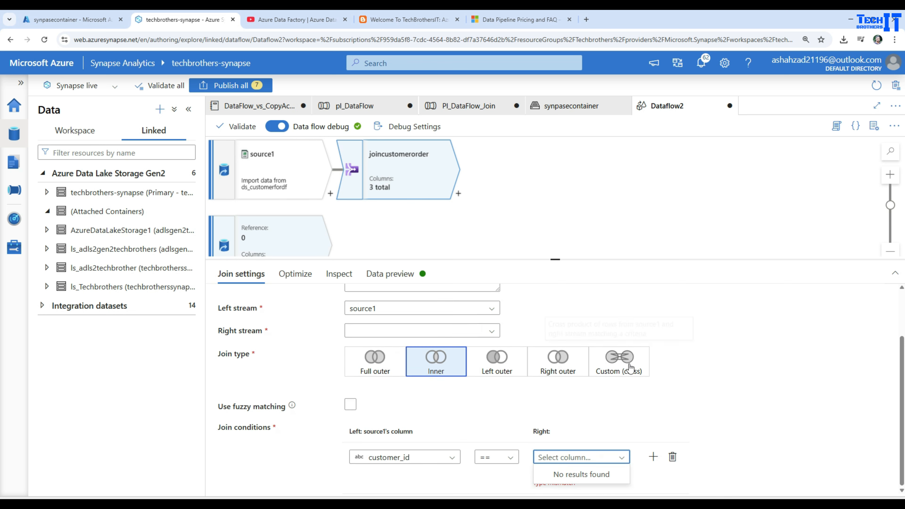
click(715, 394)
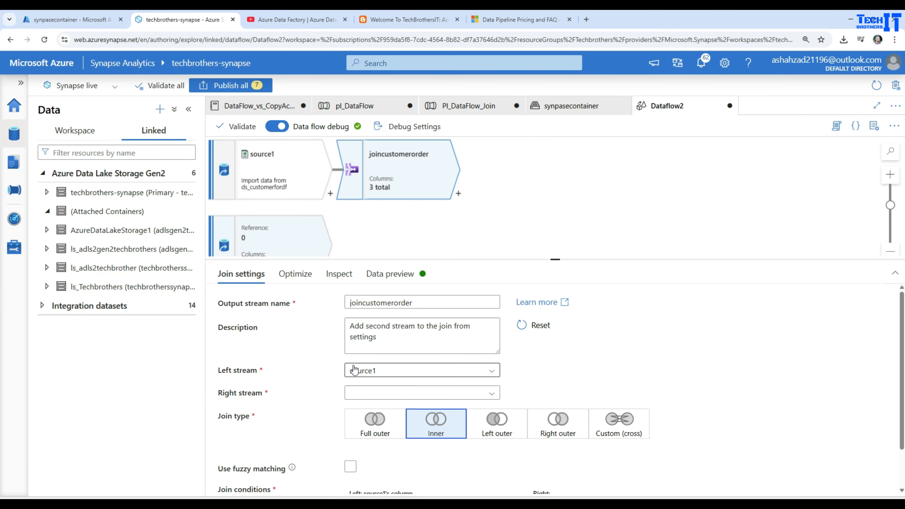
Set the join's right stream to source2 and the right column of the join condition to customer_id
click(476, 394)
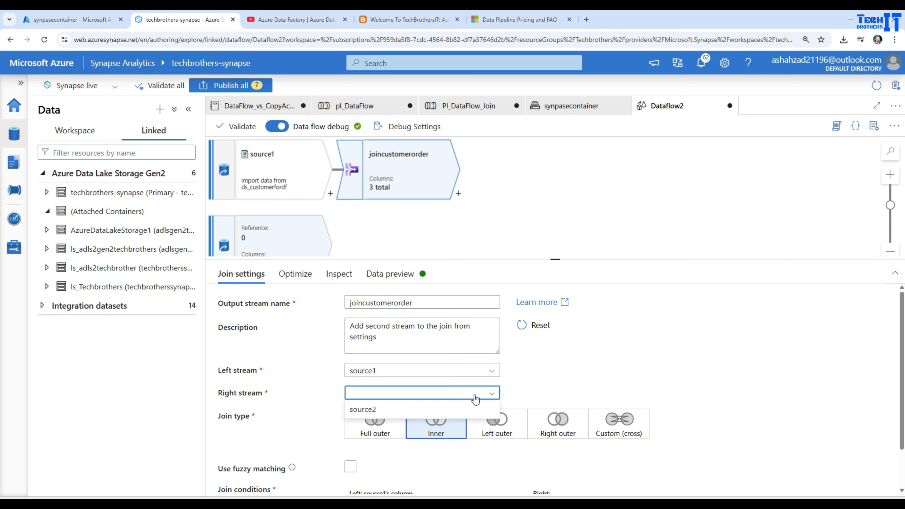
click(384, 409)
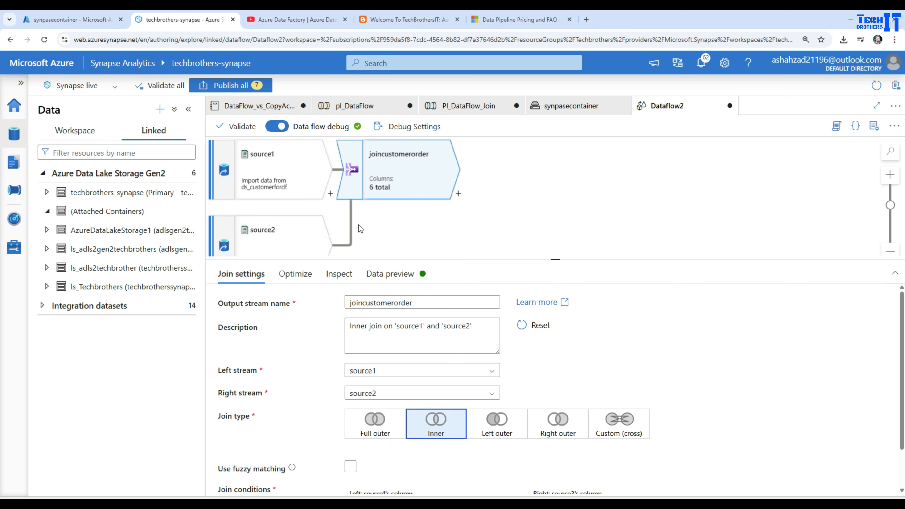
drag(448, 260, 448, 341)
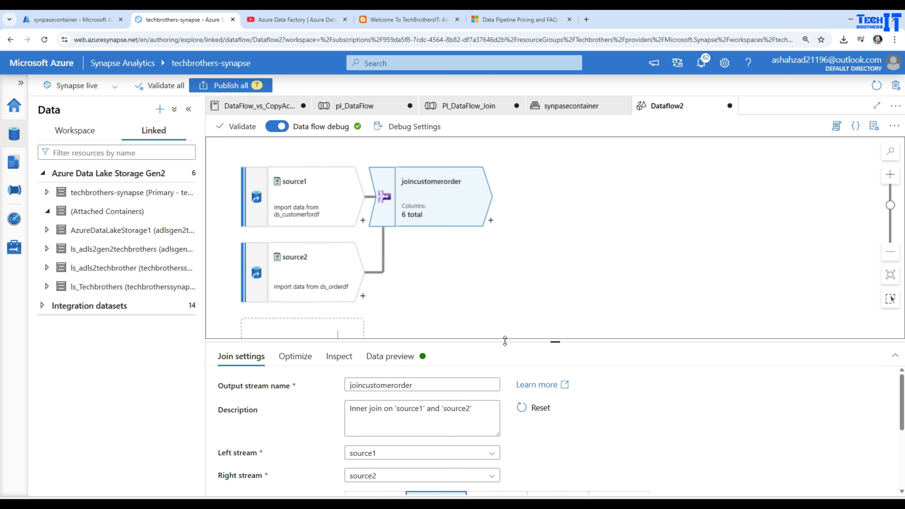
drag(511, 340, 511, 211)
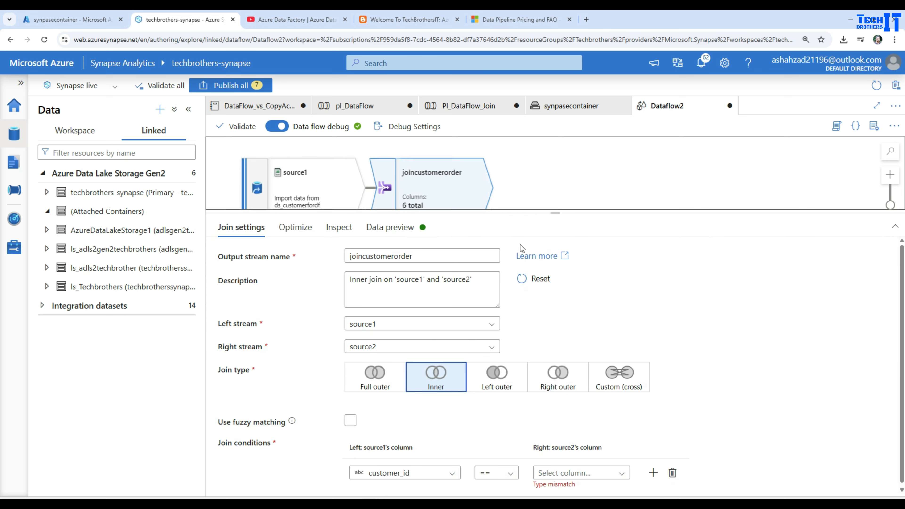
click(582, 475)
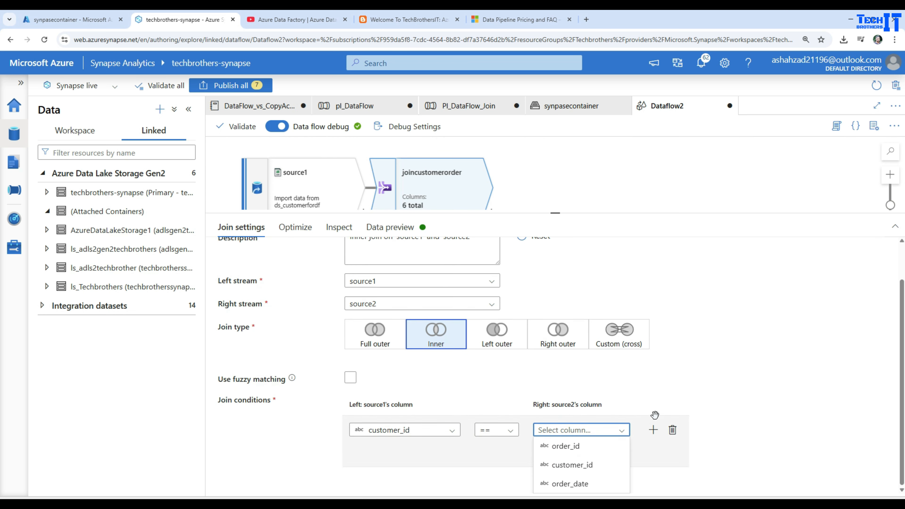
click(580, 467)
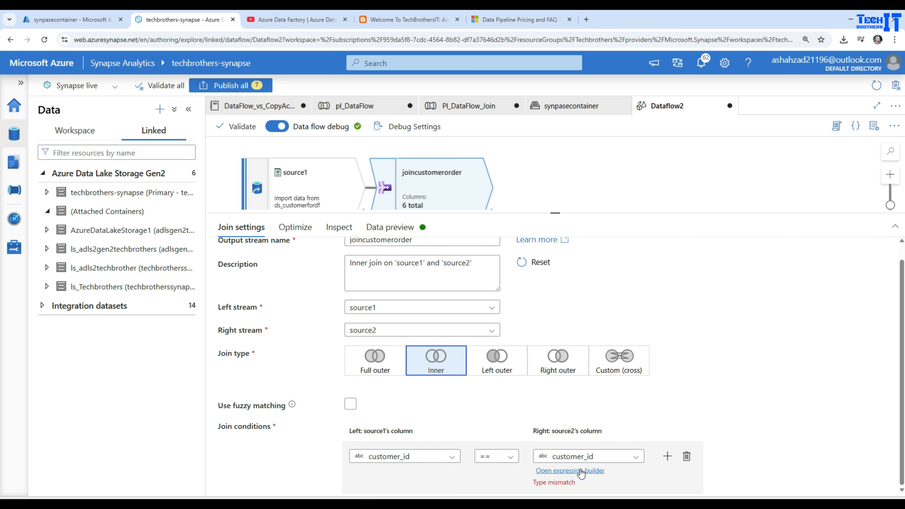
Add a sink to the output of the joincustomerorder transformation
drag(542, 215, 521, 383)
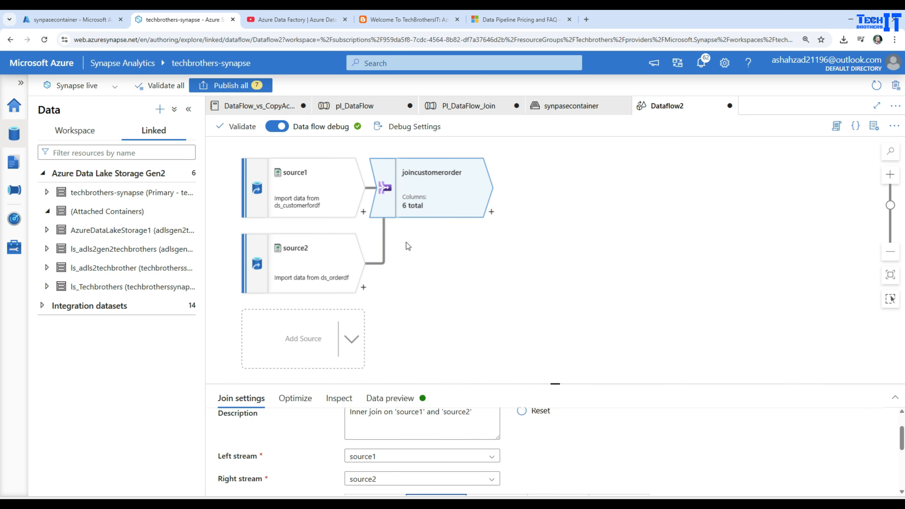
click(492, 211)
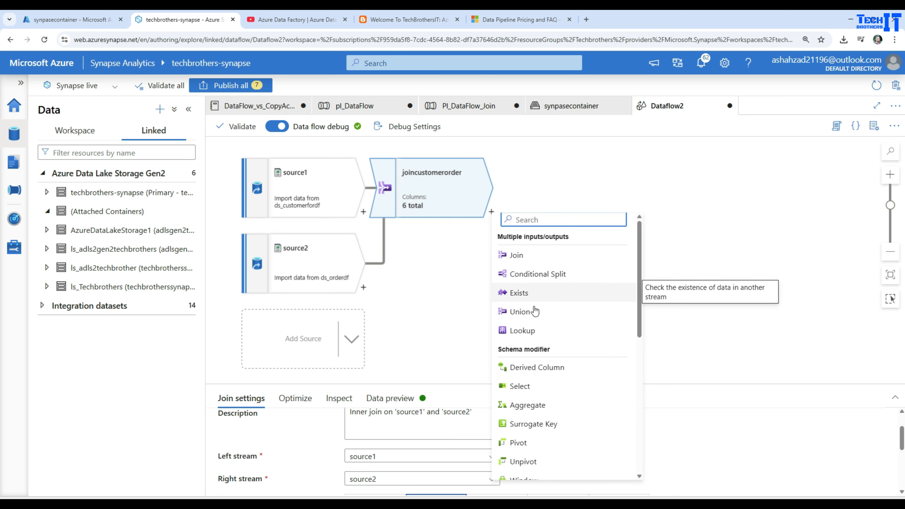
scroll(571, 327, down, 8)
click(520, 472)
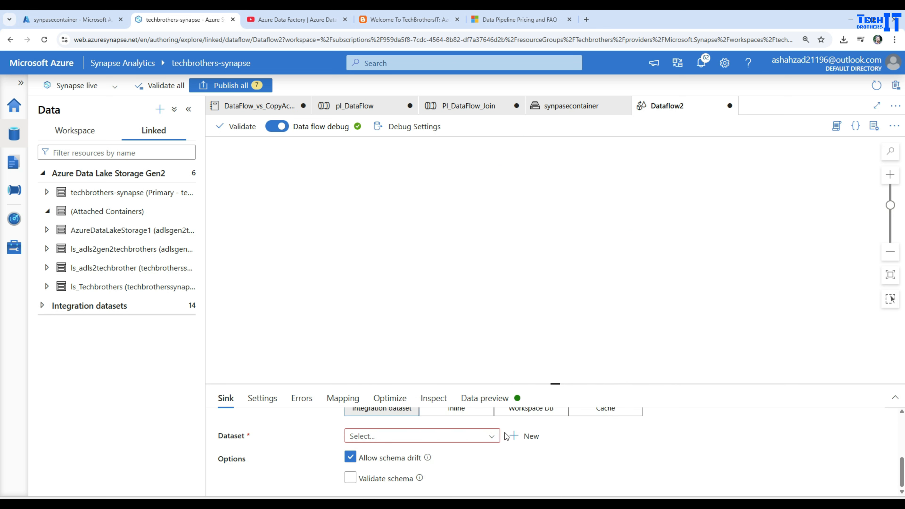
Start a new sink dataset on Azure Data Lake Storage Gen2 in DelimitedText format
drag(555, 384, 548, 228)
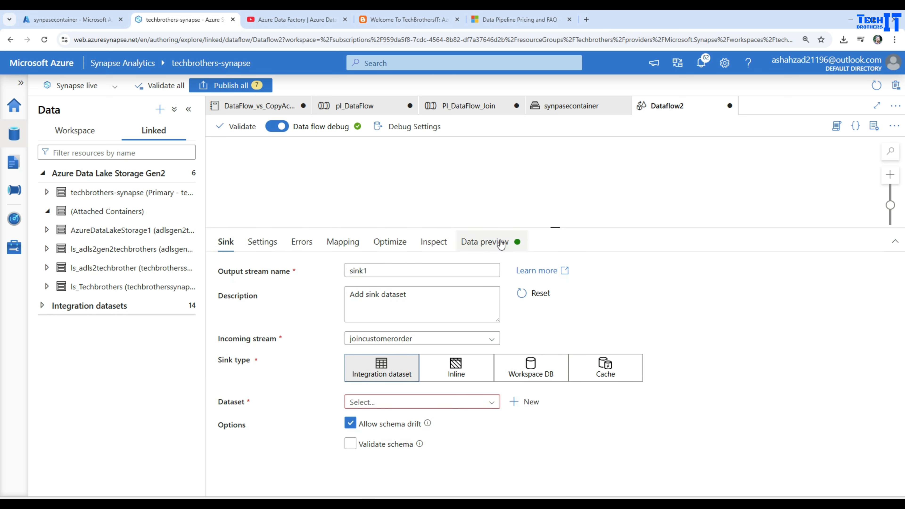
click(525, 403)
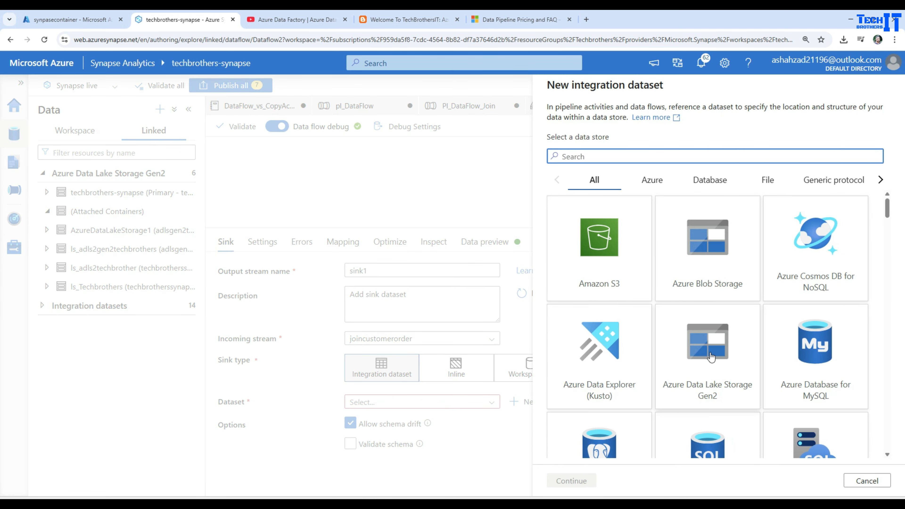
click(710, 372)
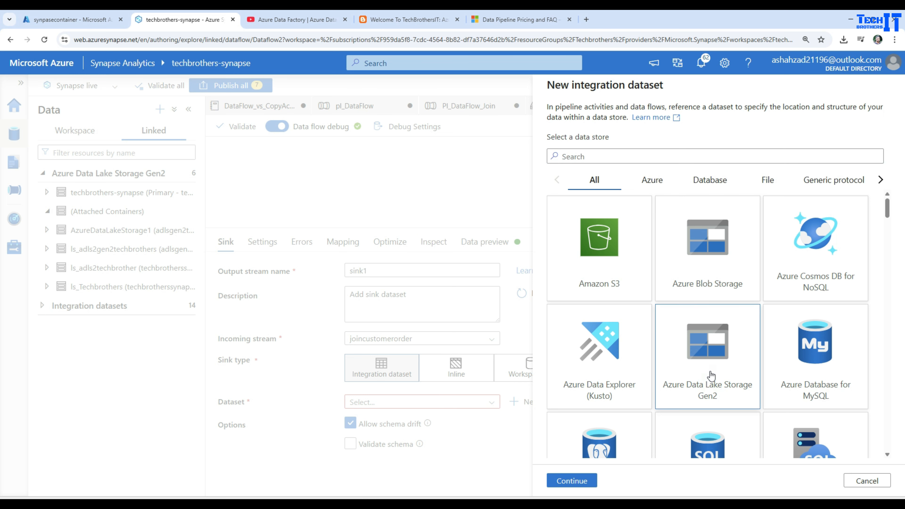
click(583, 480)
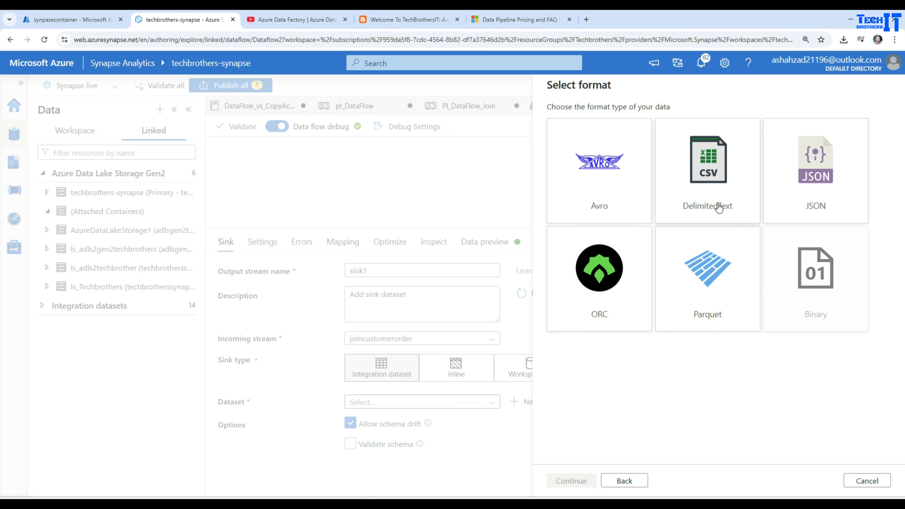
click(713, 198)
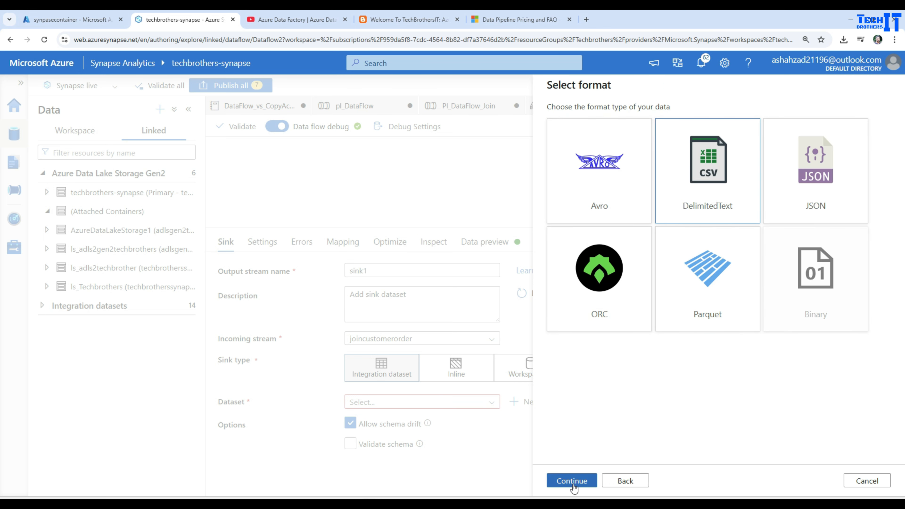
click(573, 481)
Name the sink dataset ds_customerorder and select the ls_techbrothersstorageacc linked service
click(613, 123)
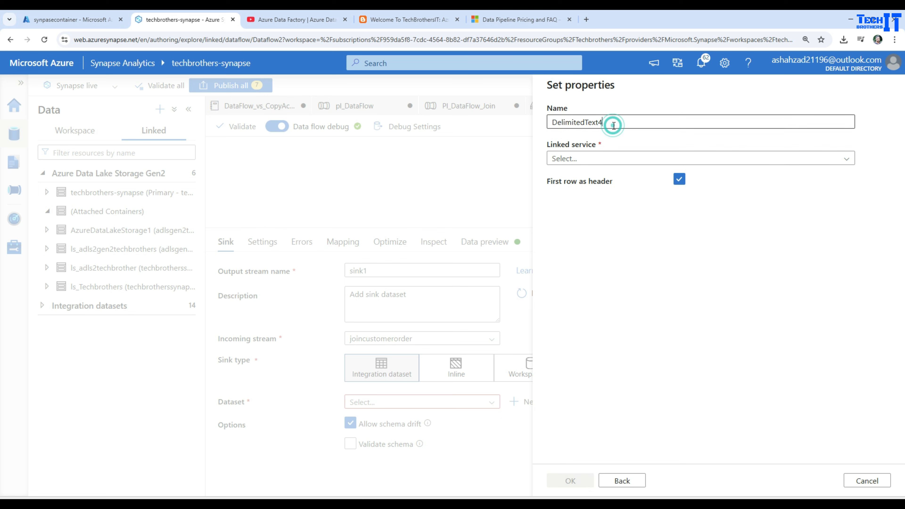
key(ctrl+a)
key(BackSpace)
text(ds)
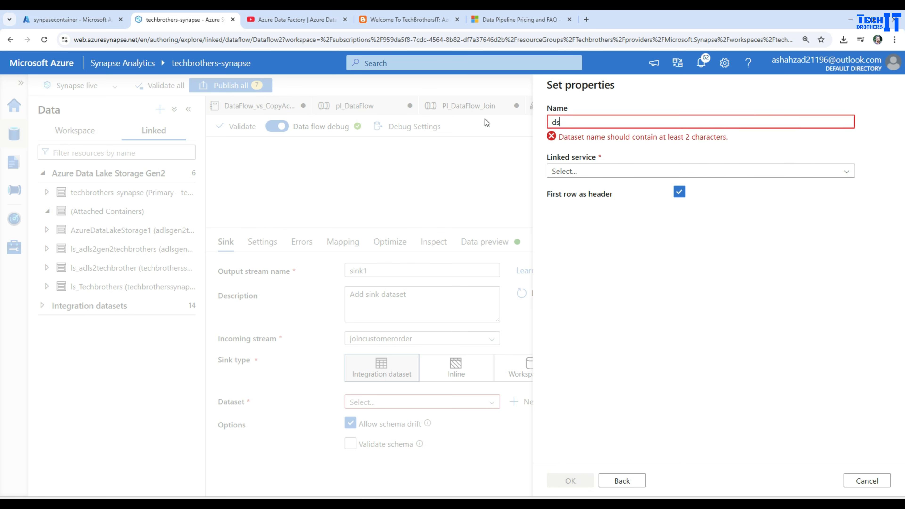
text(_custome)
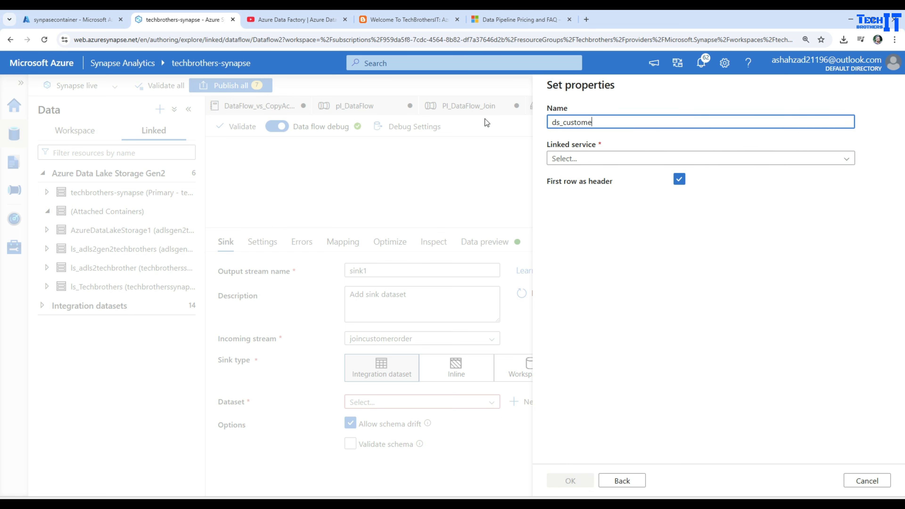
text(rorder)
click(581, 161)
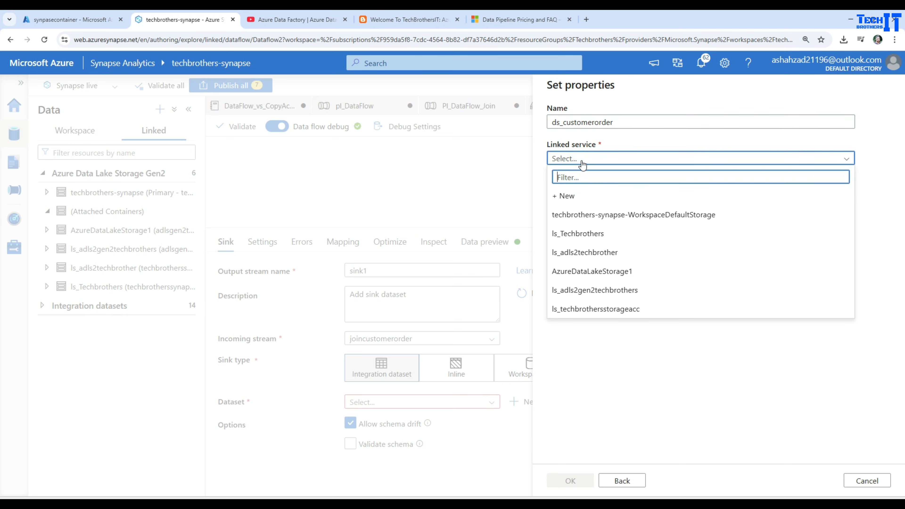
click(616, 308)
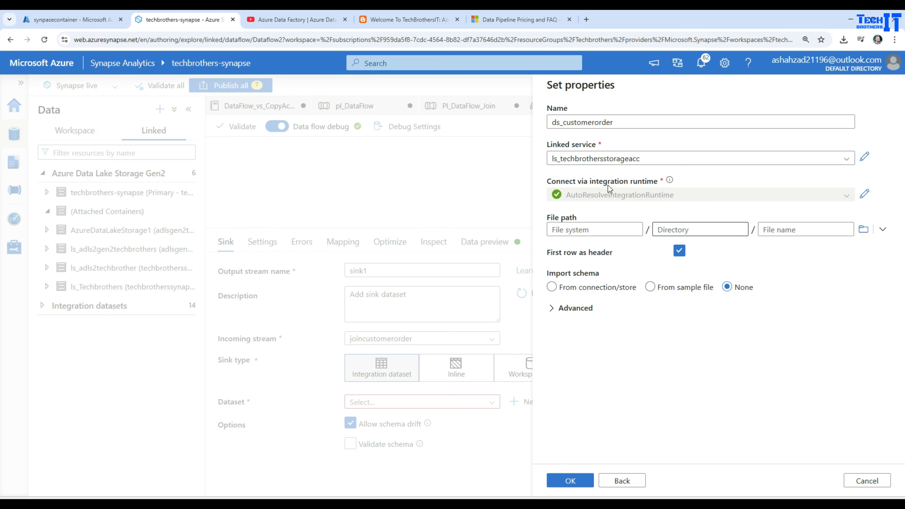
click(863, 230)
click(613, 169)
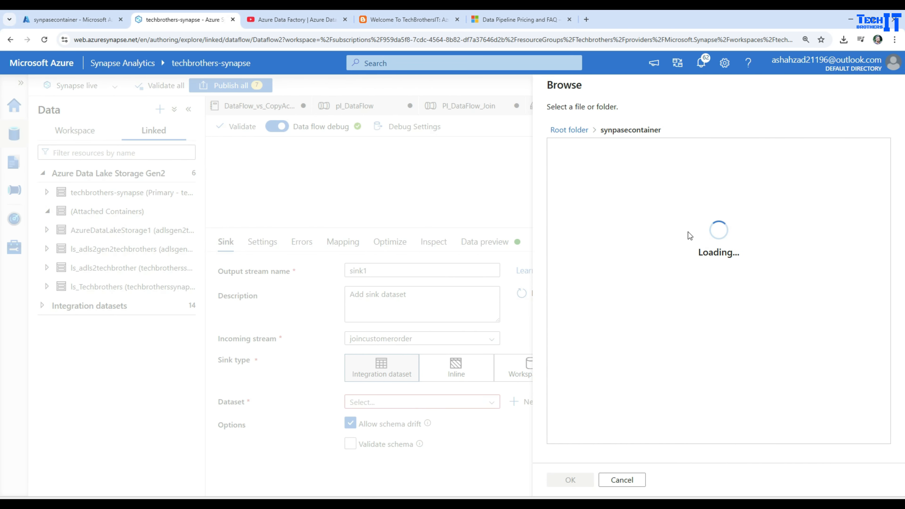
click(622, 480)
Browse the storage and set the sink dataset's file path to the output_demo folder in synpasecontainer
click(863, 230)
click(570, 130)
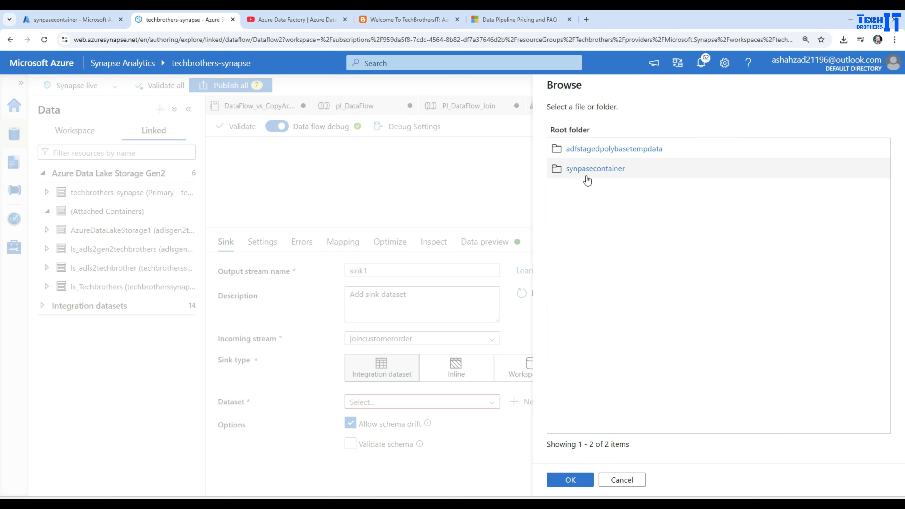
click(589, 171)
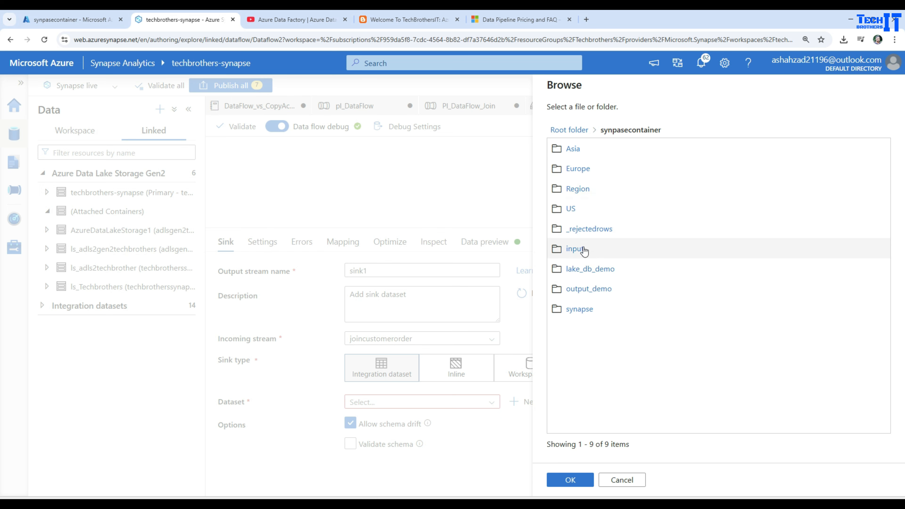
click(586, 293)
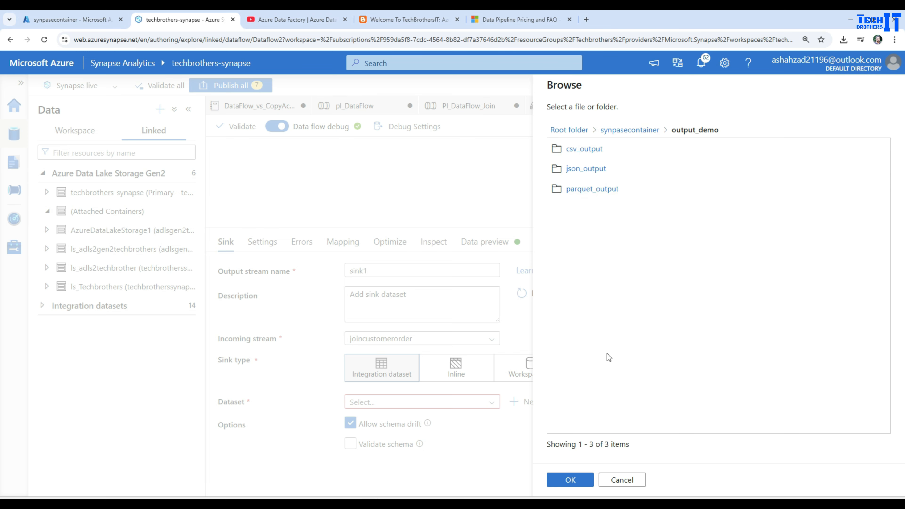
click(585, 480)
Name the sink dataset's file dataflow.csv, set the schema import to None, and create the dataset
click(779, 229)
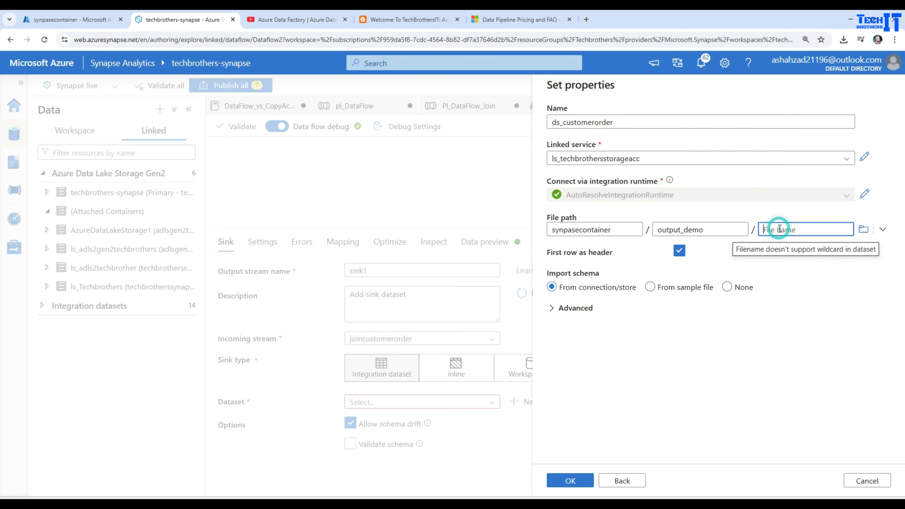
text(data)
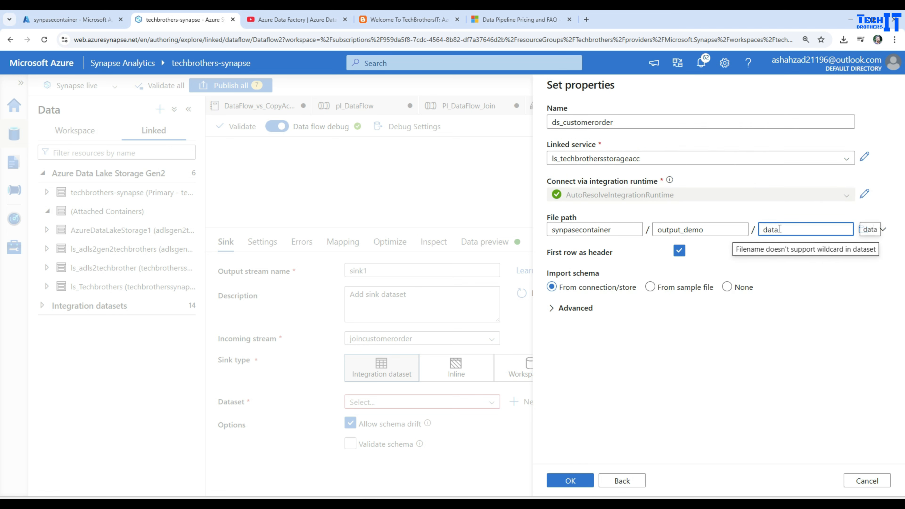
text(flow.csv)
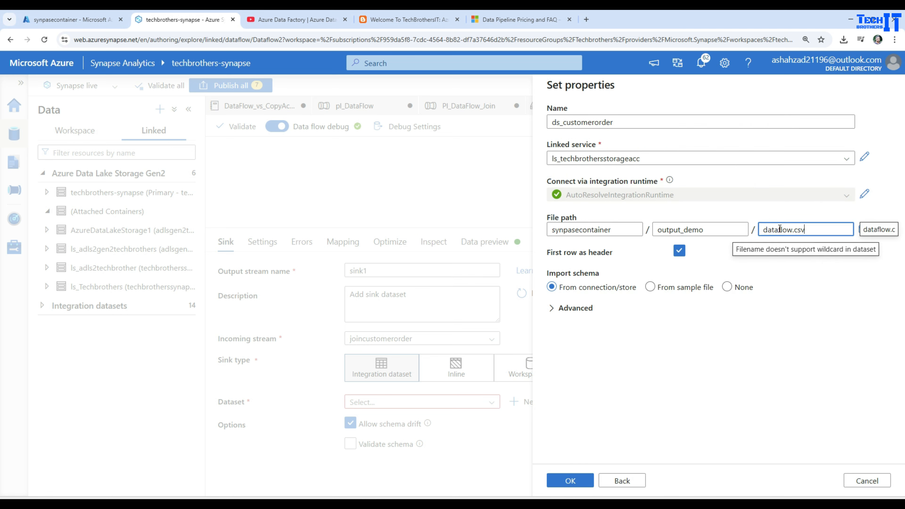
click(808, 362)
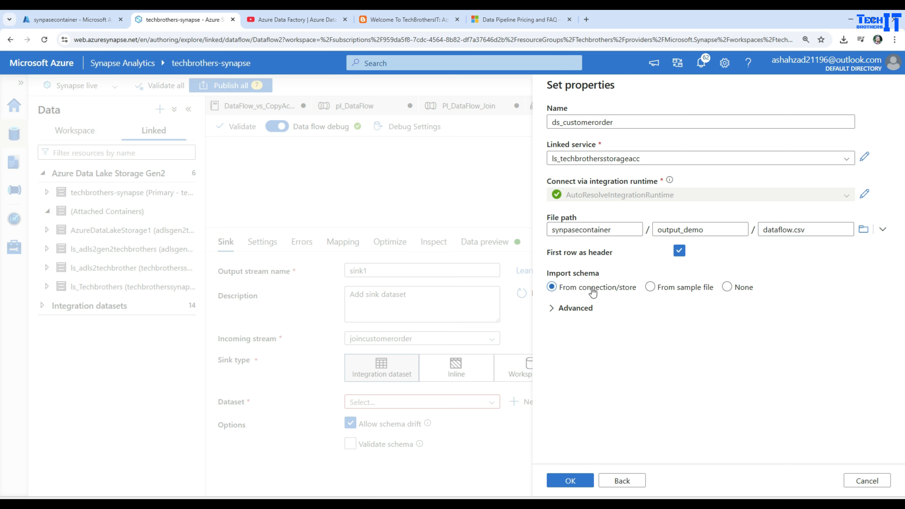
click(731, 288)
click(570, 481)
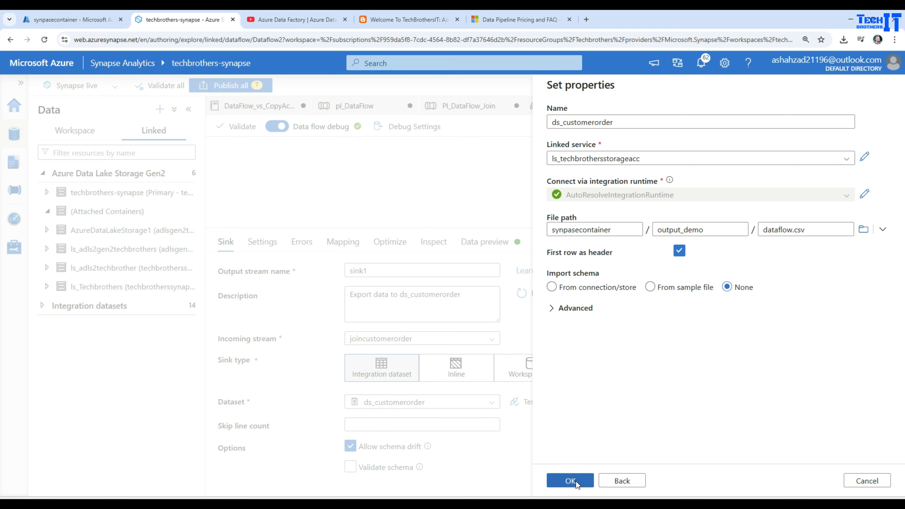
Turn off auto mapping for the sink and delete the source1@customer_id column mapping
click(343, 242)
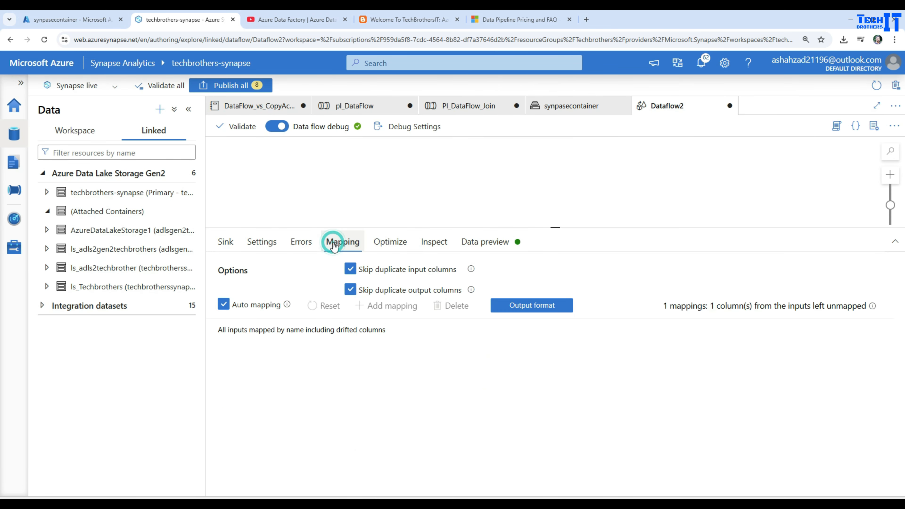
click(256, 310)
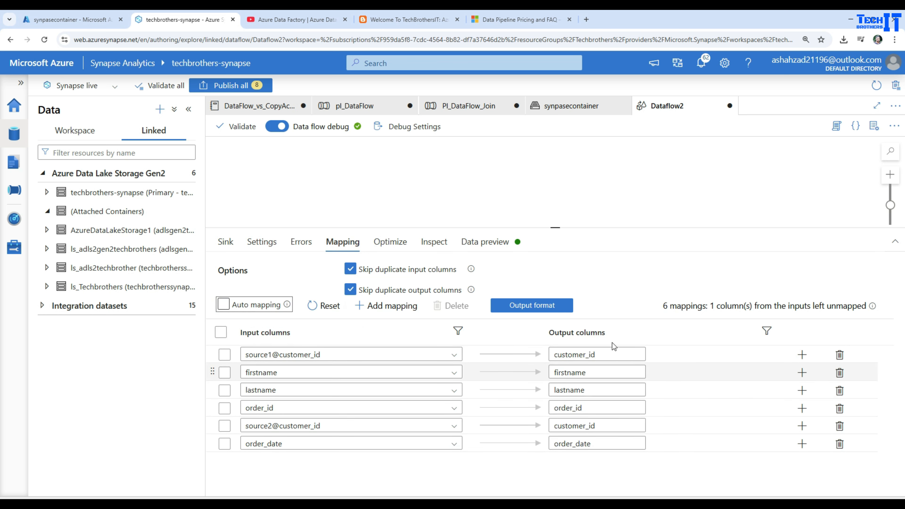
click(605, 429)
click(611, 356)
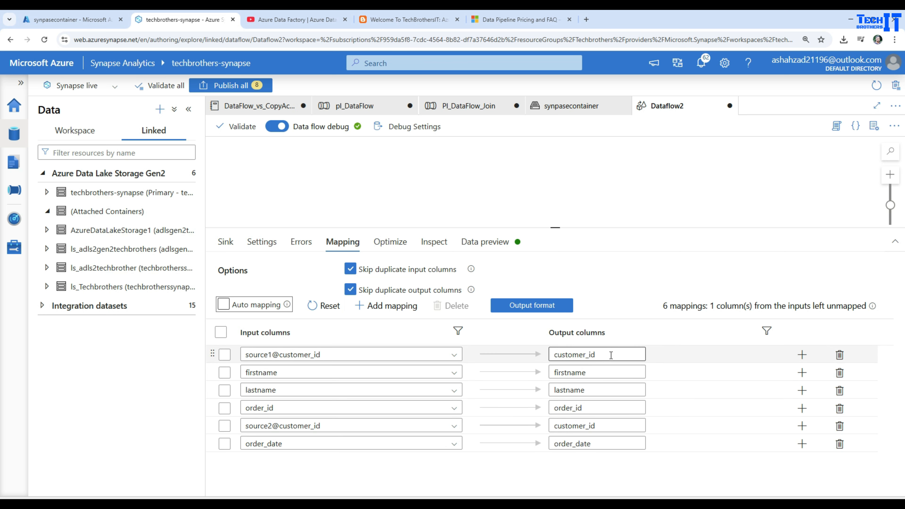
drag(611, 355, 543, 353)
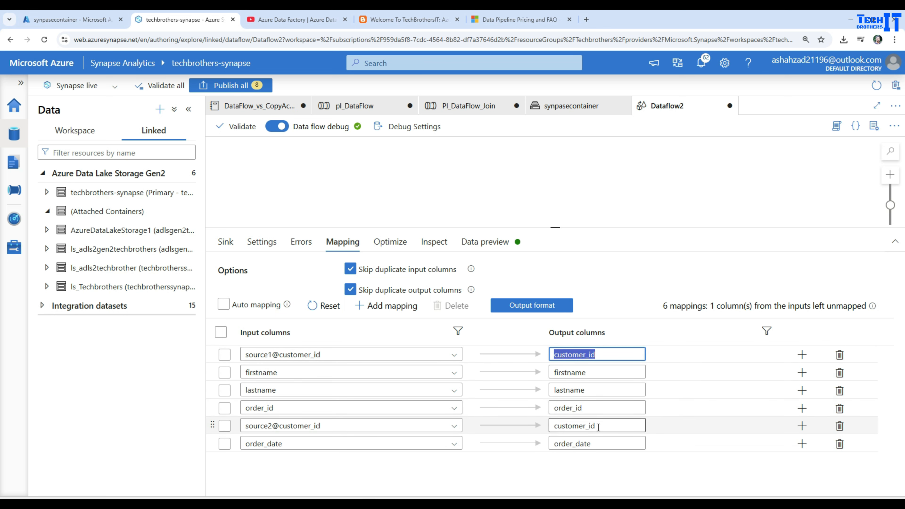
click(672, 335)
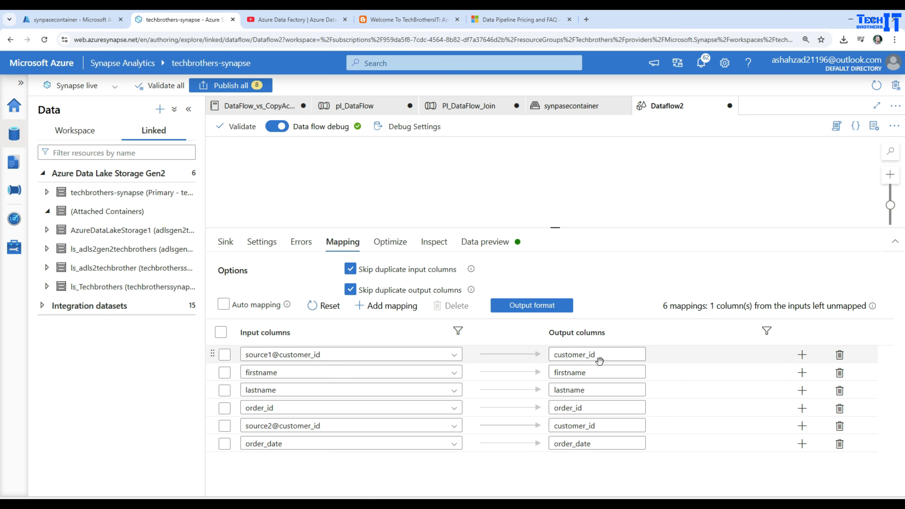
click(839, 355)
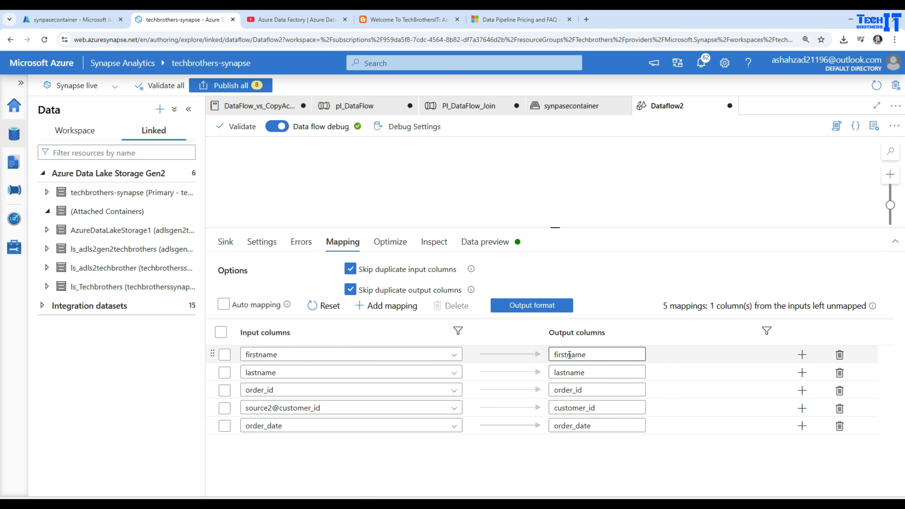
Rename the output columns for firstname and lastname to FName and LName in the sink mapping
drag(587, 356, 536, 354)
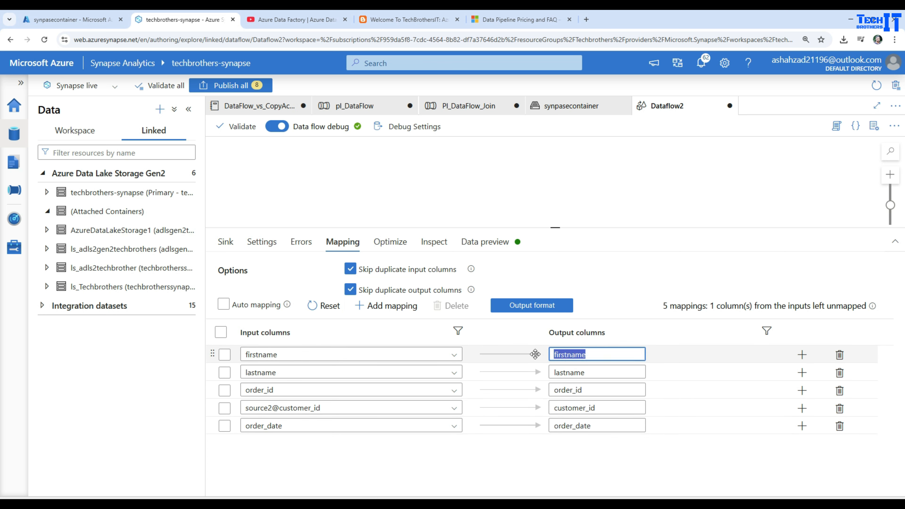
text(FName)
drag(596, 374, 539, 374)
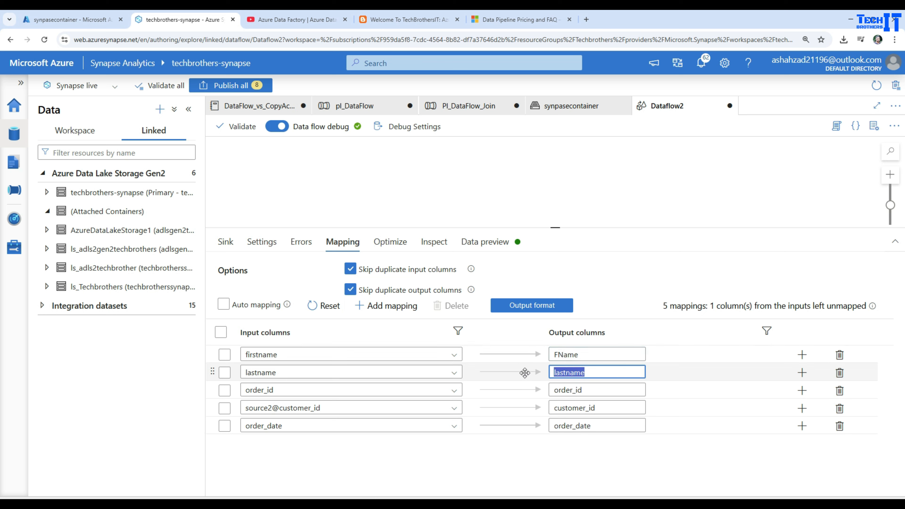
key(BackSpace)
text(LName)
Capitalise the remaining output column names in the sink mapping as Customer_id, Order_id and Order_date
click(583, 408)
click(598, 408)
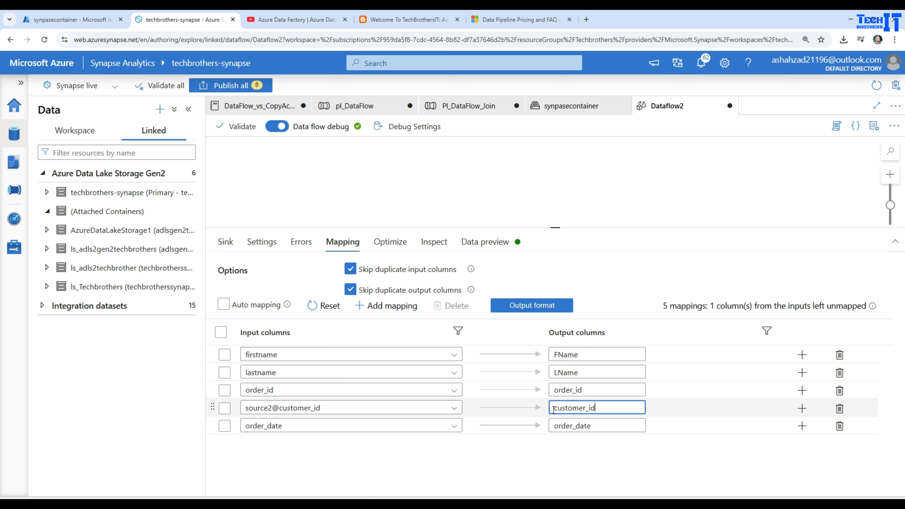
click(558, 407)
key(BackSpace)
text(C)
click(558, 392)
key(BackSpace)
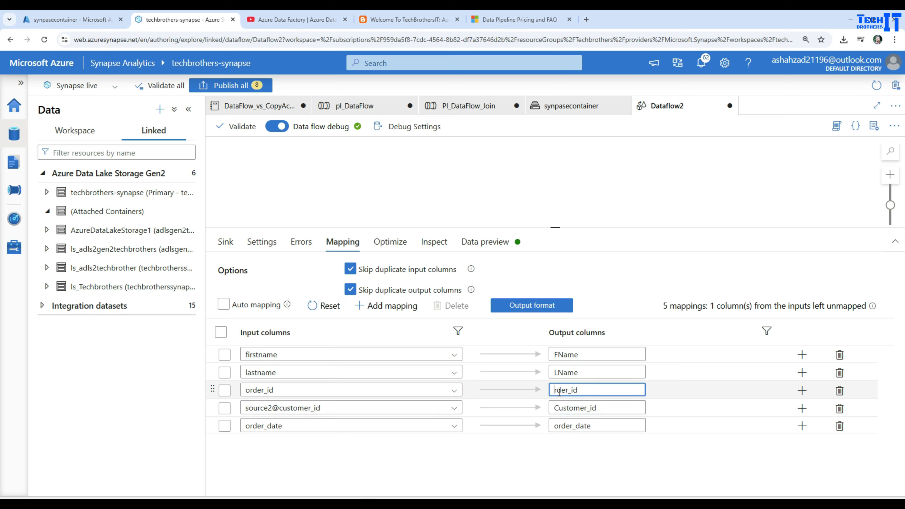
text(O)
click(558, 426)
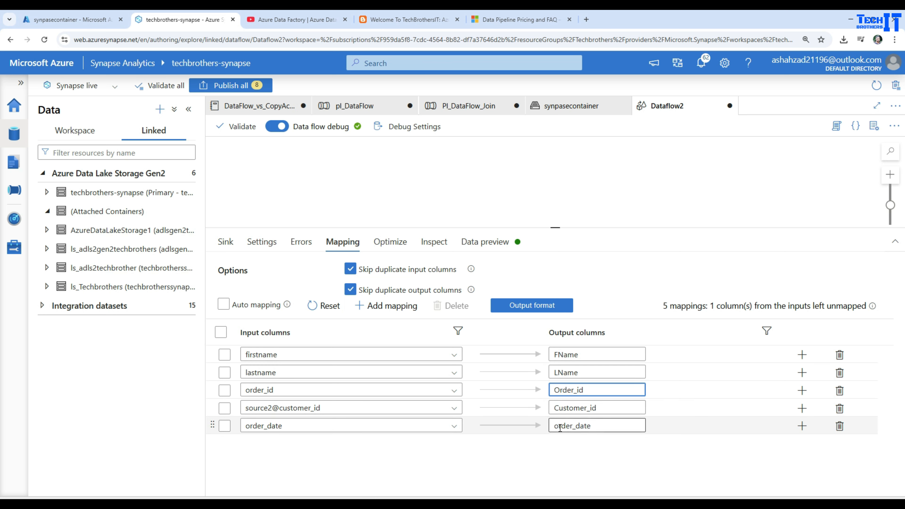
key(BackSpace)
text(O)
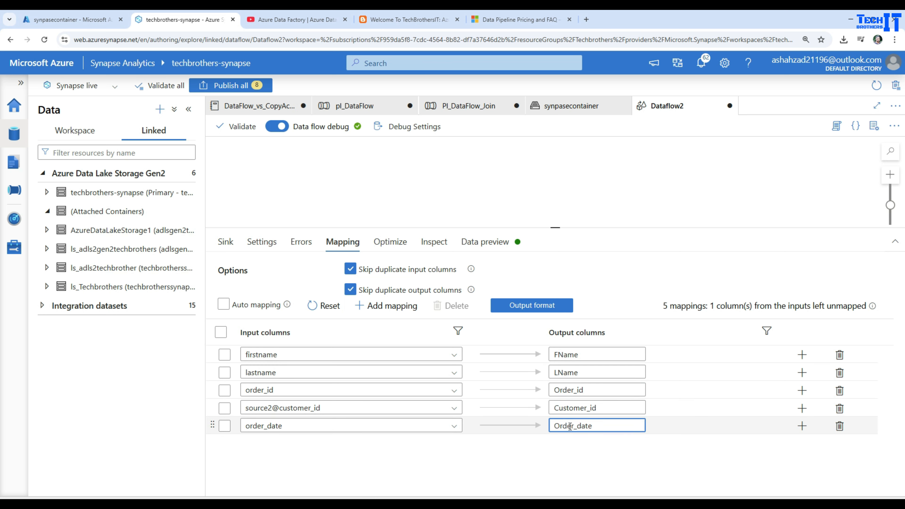
click(571, 470)
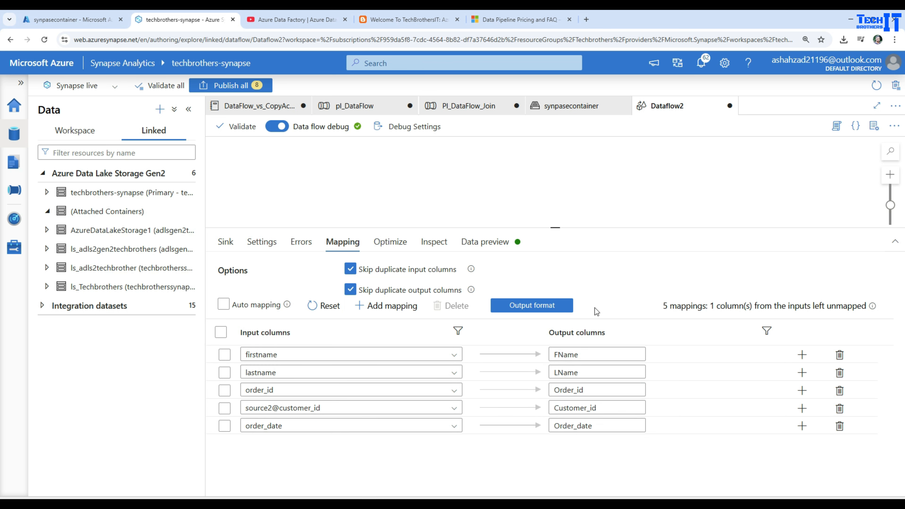
Set the sink's file name option to Output to single file
click(227, 245)
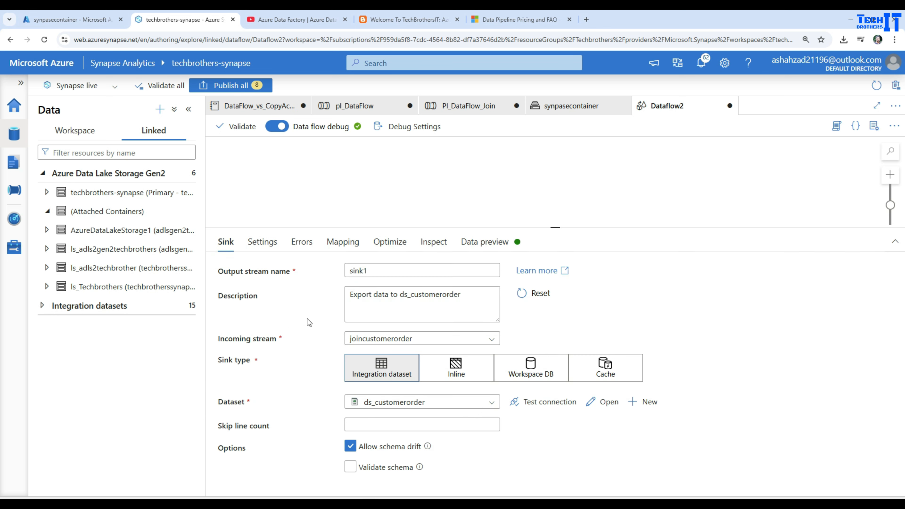
click(265, 244)
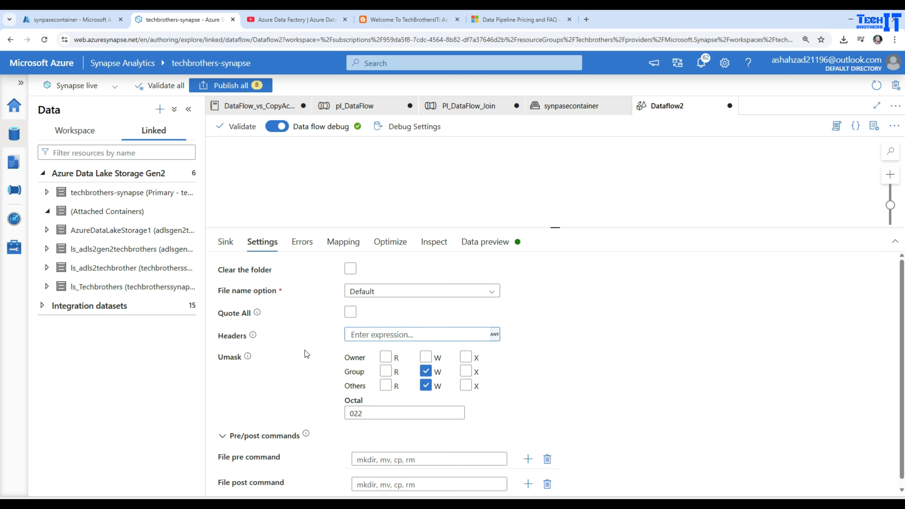
scroll(305, 350, down, 1)
scroll(305, 350, up, 1)
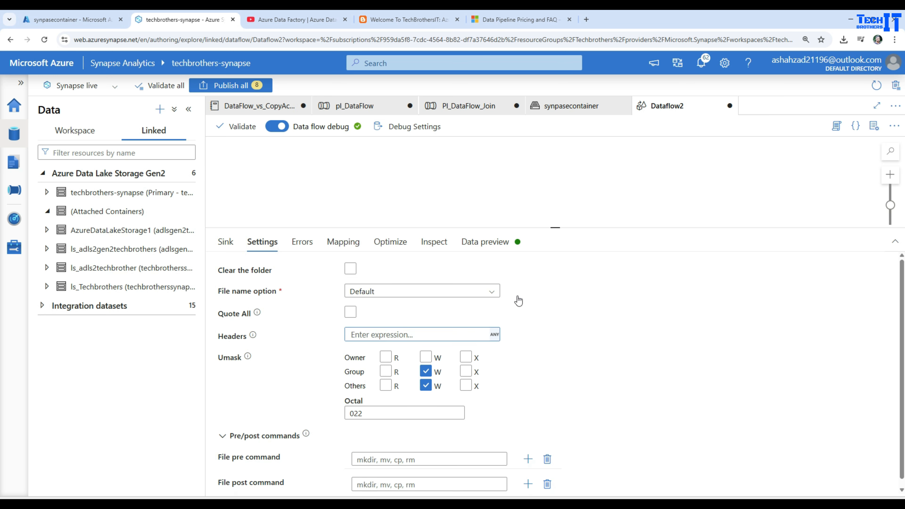
click(472, 293)
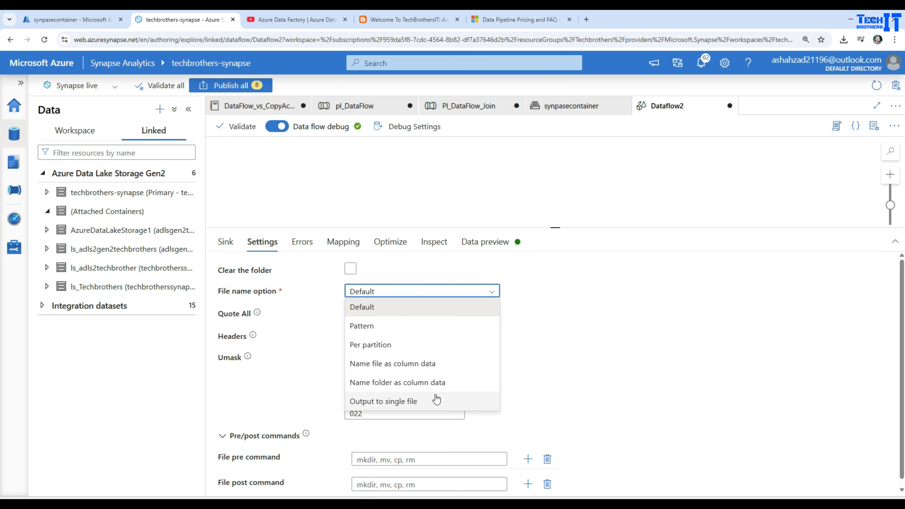
click(398, 402)
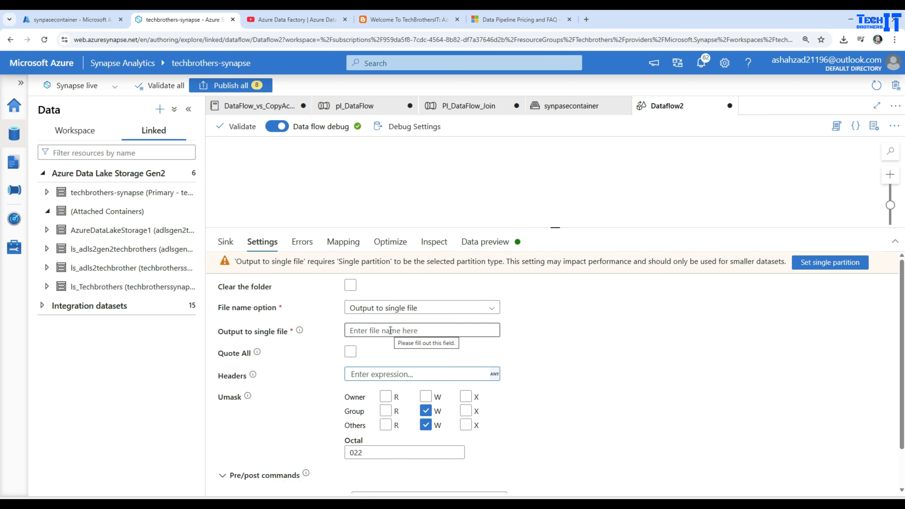
click(391, 331)
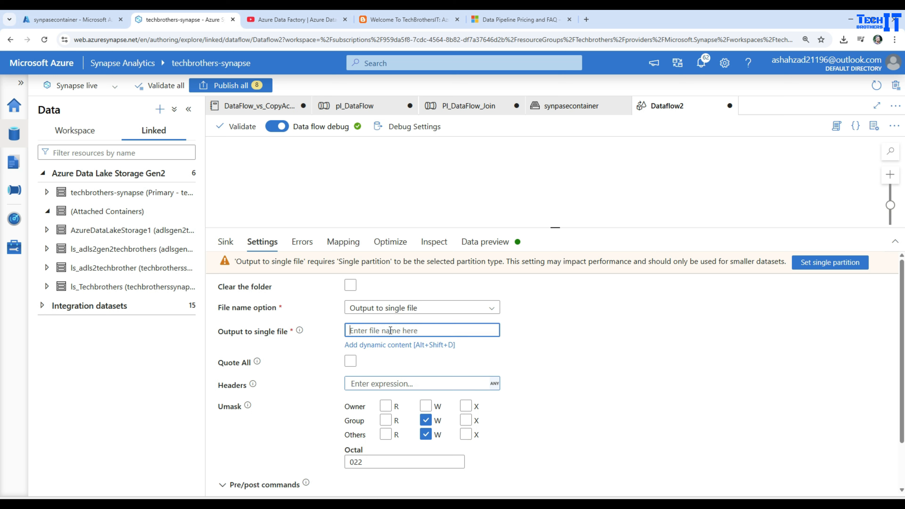
Open the ds_customerorder dataset from the sink and cut the file name dataflow.csv out of its file path
click(225, 242)
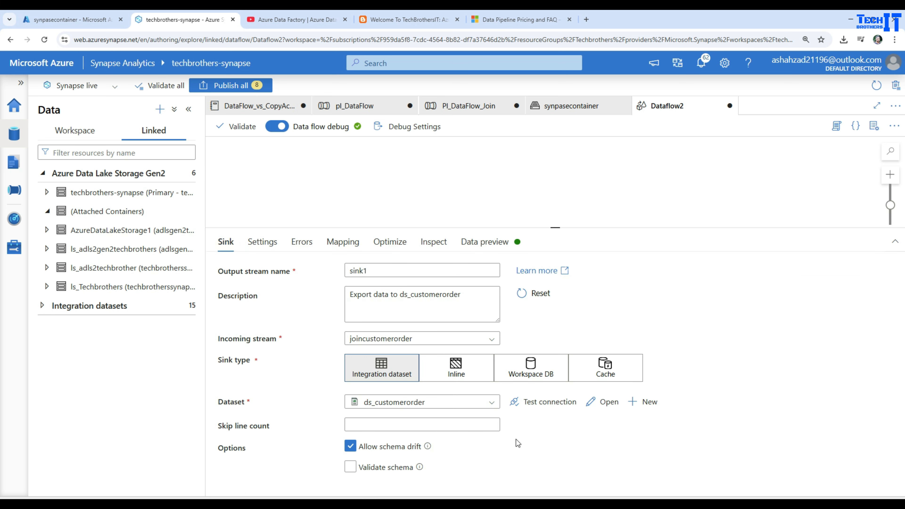
click(603, 402)
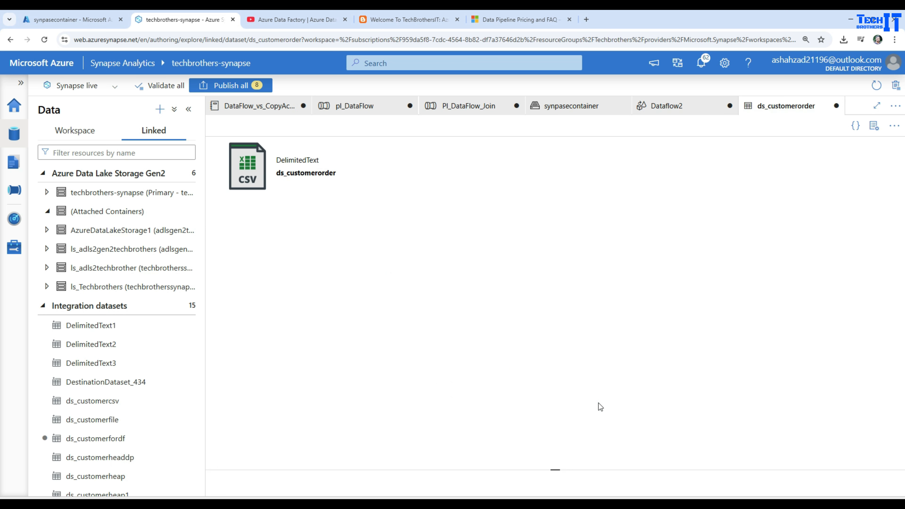
drag(638, 362, 593, 362)
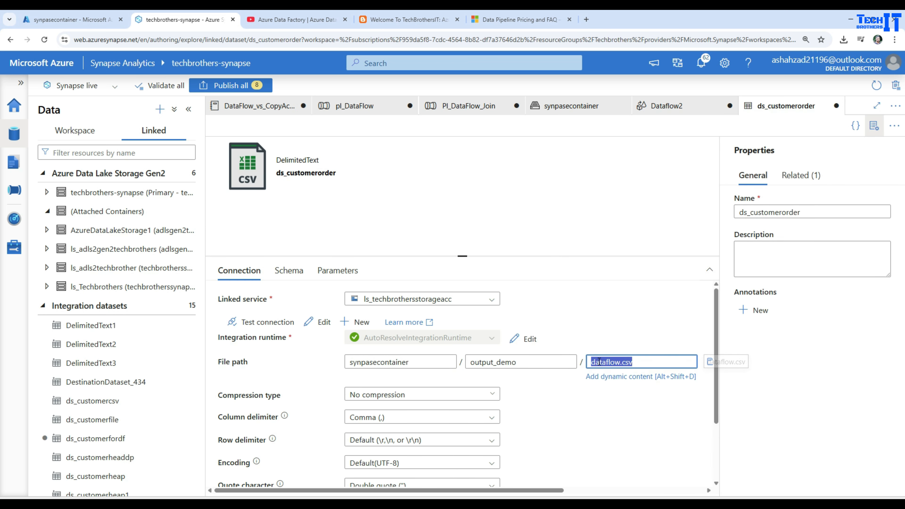
right_click(612, 359)
click(614, 167)
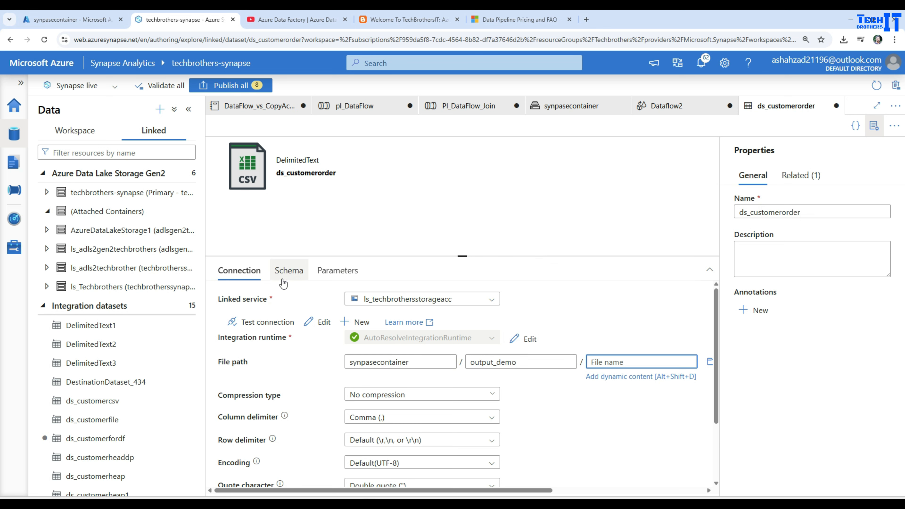
Return to Dataflow2 and set the sink's single output file name to dataflow.csv
click(653, 107)
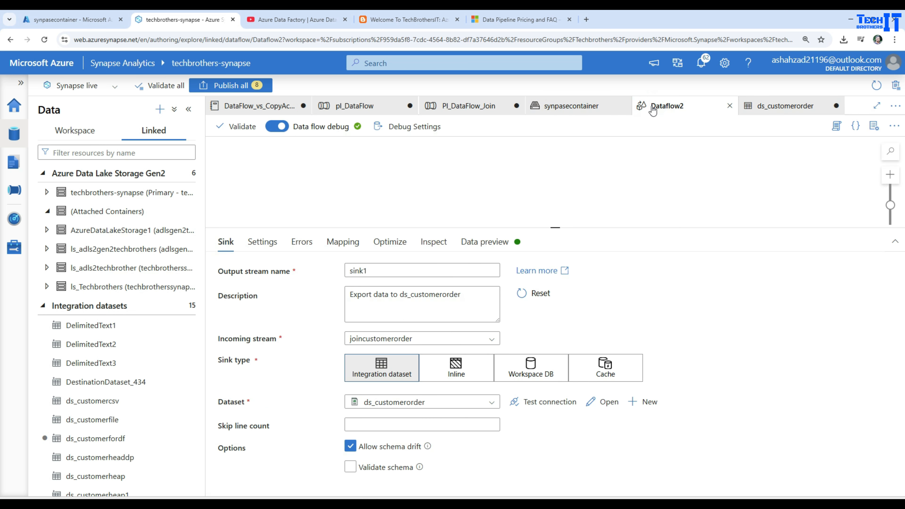
click(270, 246)
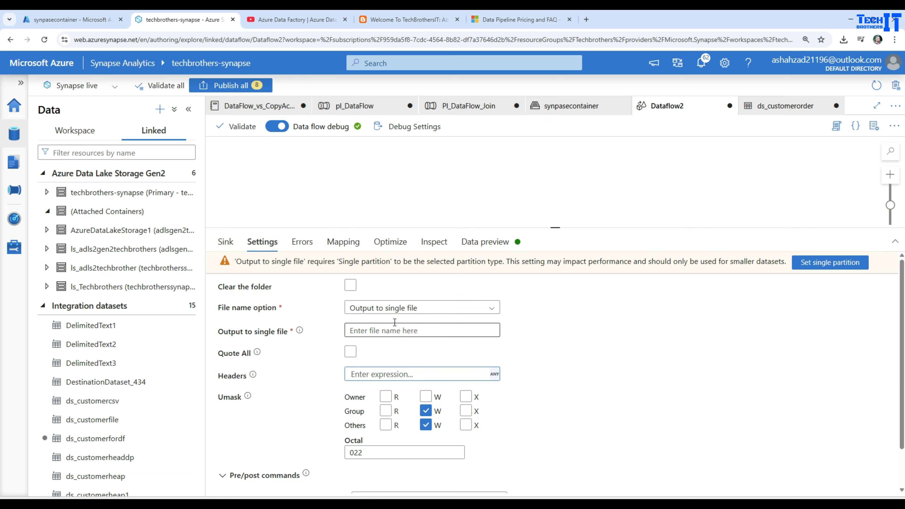
click(408, 331)
text(dataflow.csv)
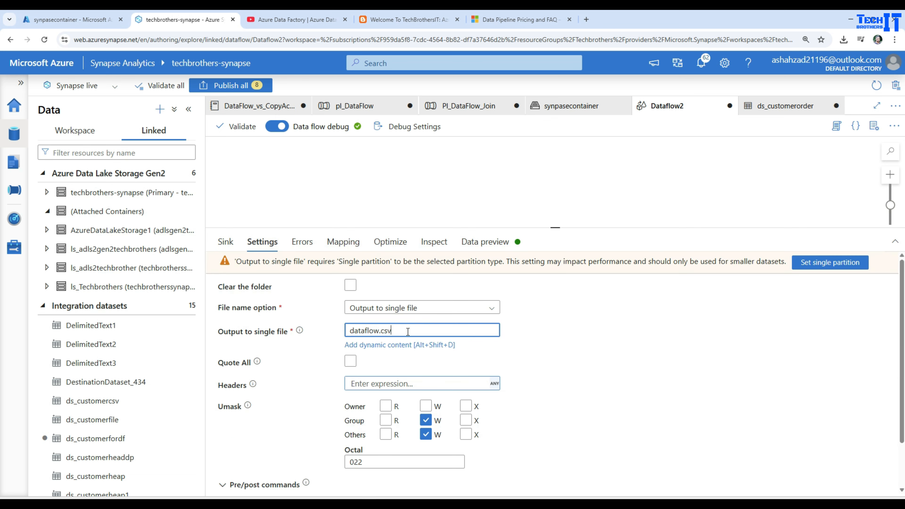
Set the Dataflow2 sink to use a single partition for its single-file output
click(589, 347)
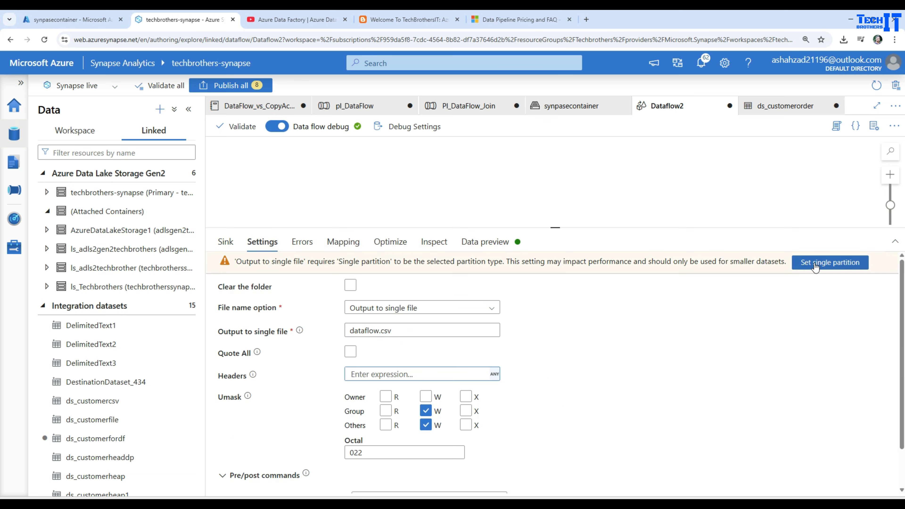
click(826, 271)
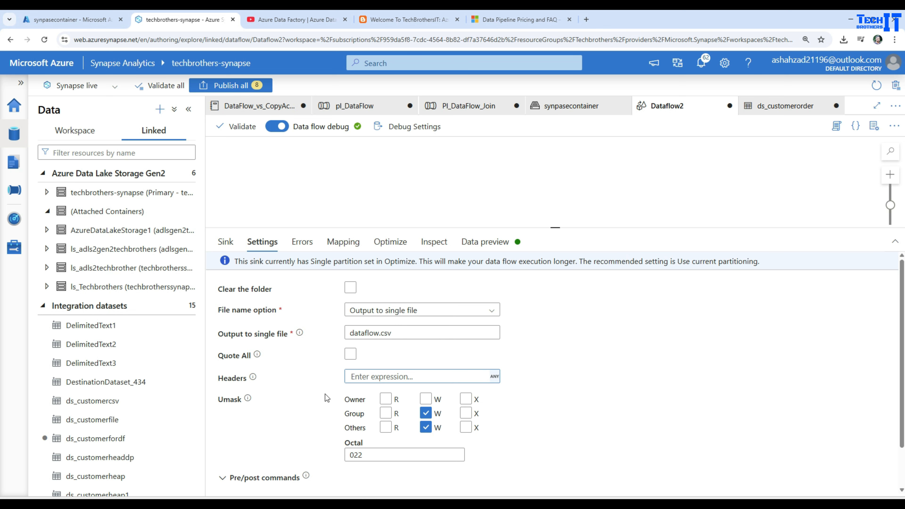
scroll(296, 370, down, 2)
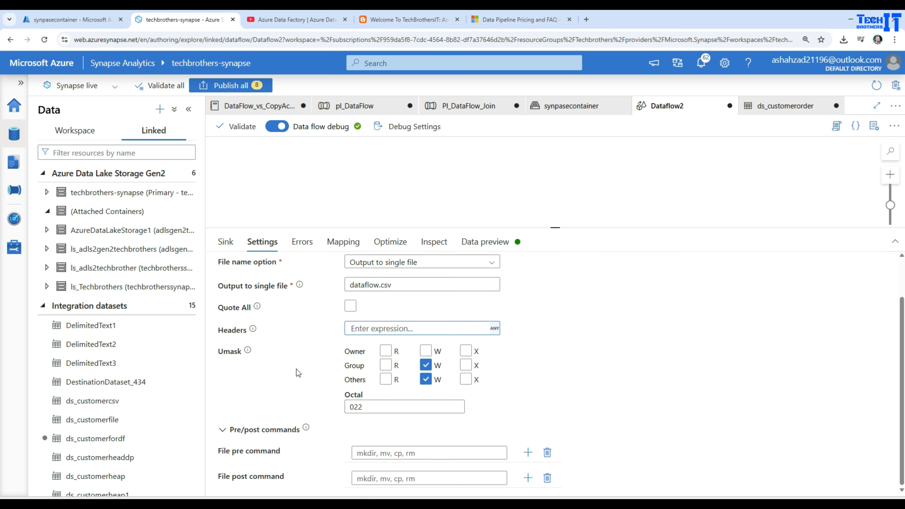
scroll(297, 370, up, 2)
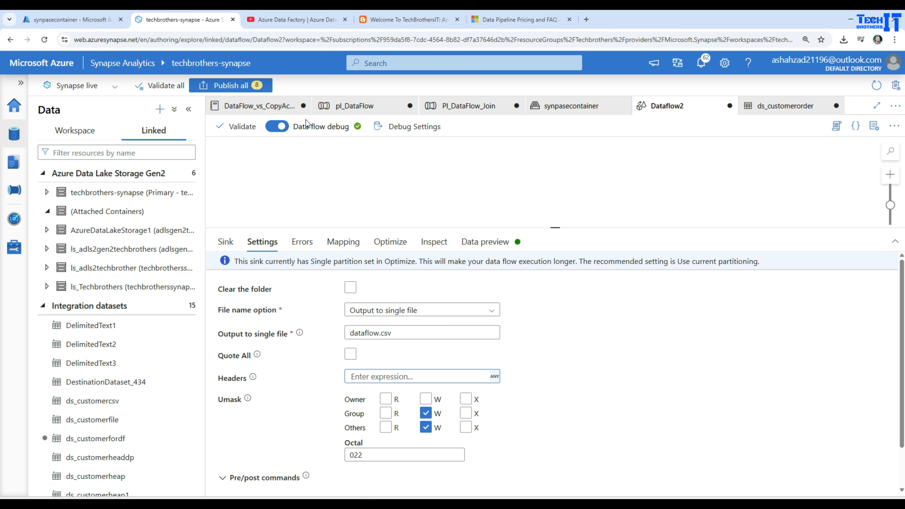
Review the general and parameter debug settings of Dataflow2, then close them without saving
click(453, 111)
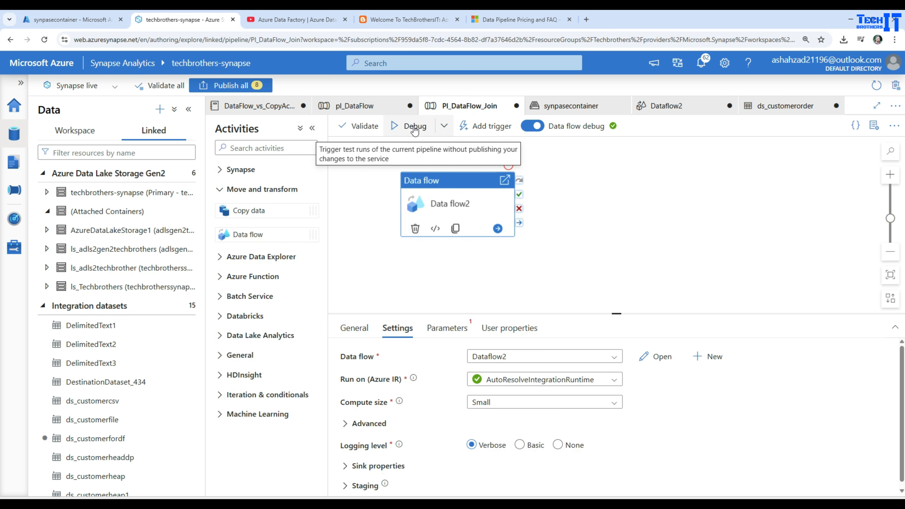
click(674, 109)
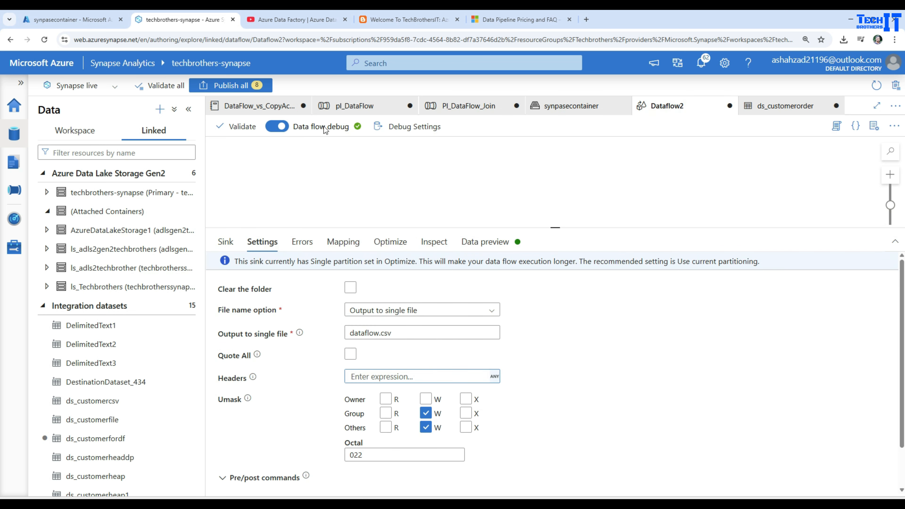
click(395, 129)
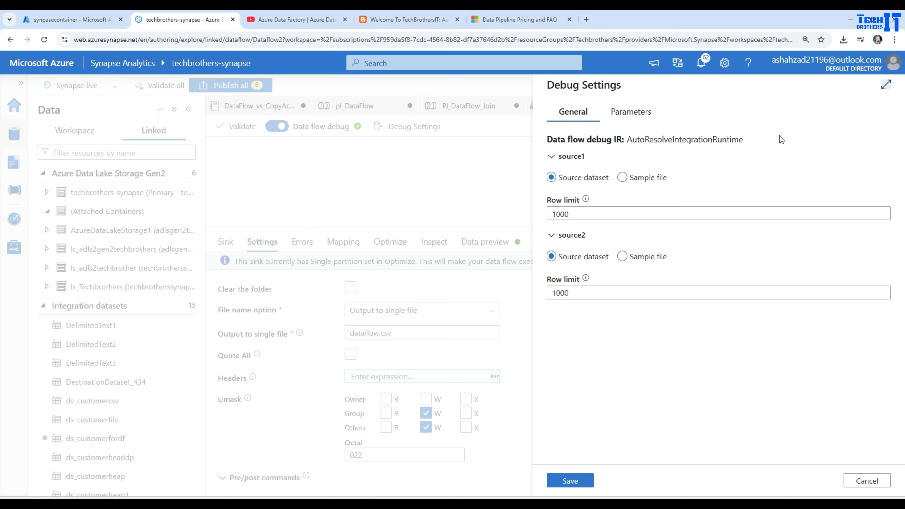
click(631, 119)
click(553, 142)
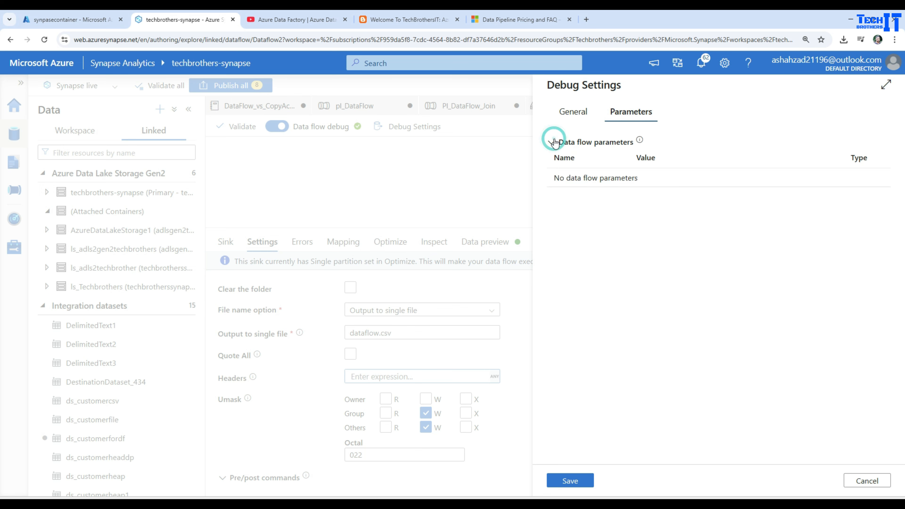
click(570, 114)
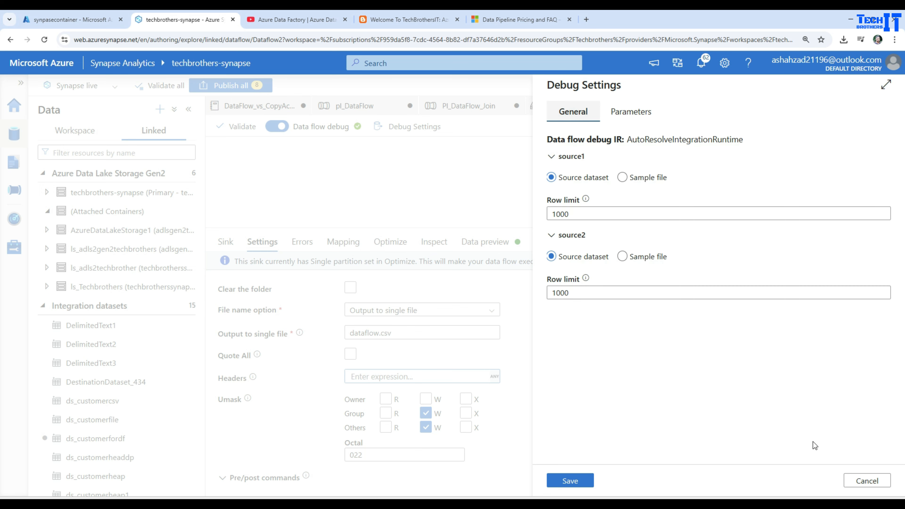
click(867, 481)
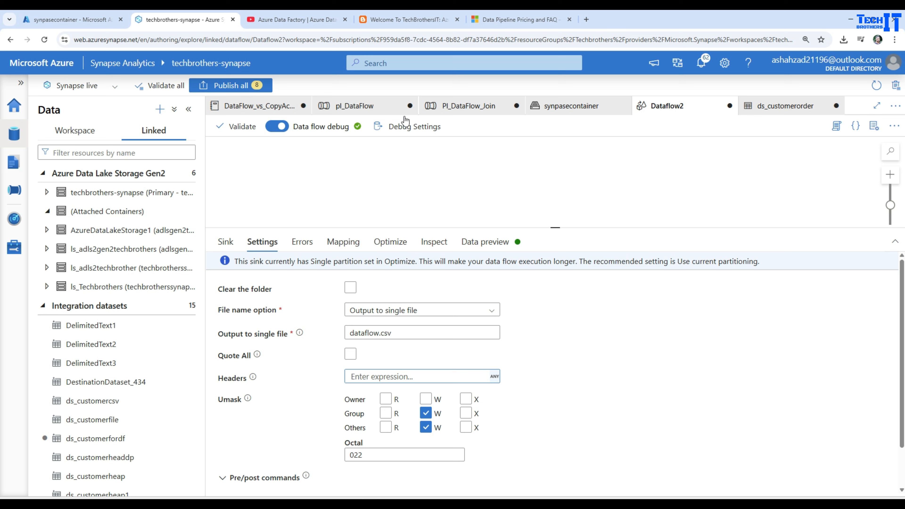
Try to publish all pending changes from Pl_DataFlow_Join and start a debug run of the pipeline
click(460, 106)
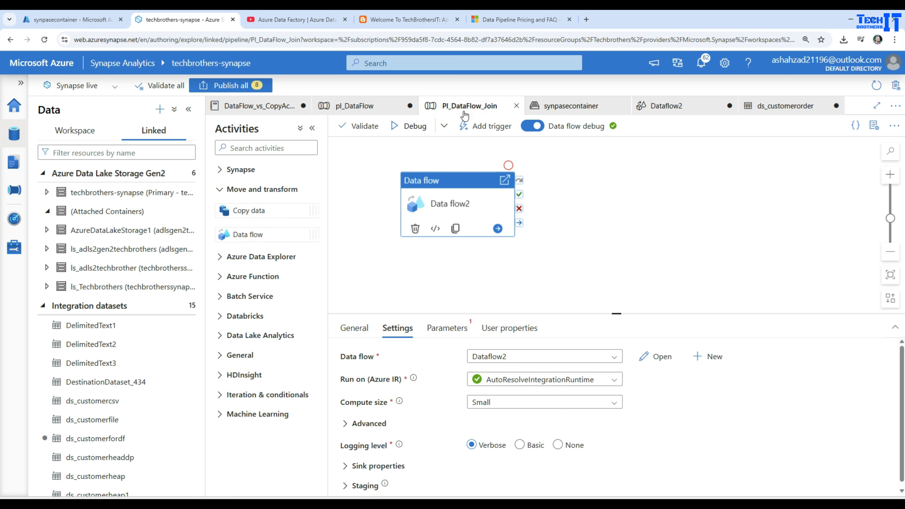
click(253, 88)
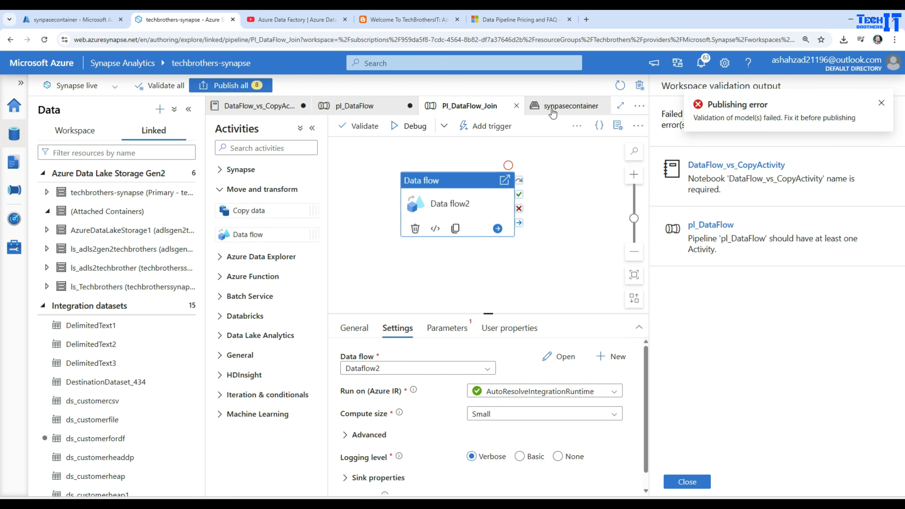
click(882, 104)
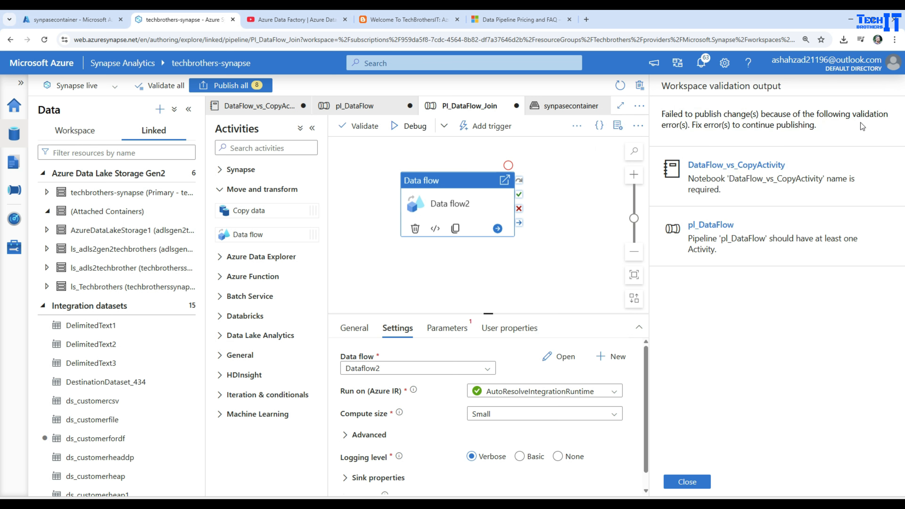
click(688, 482)
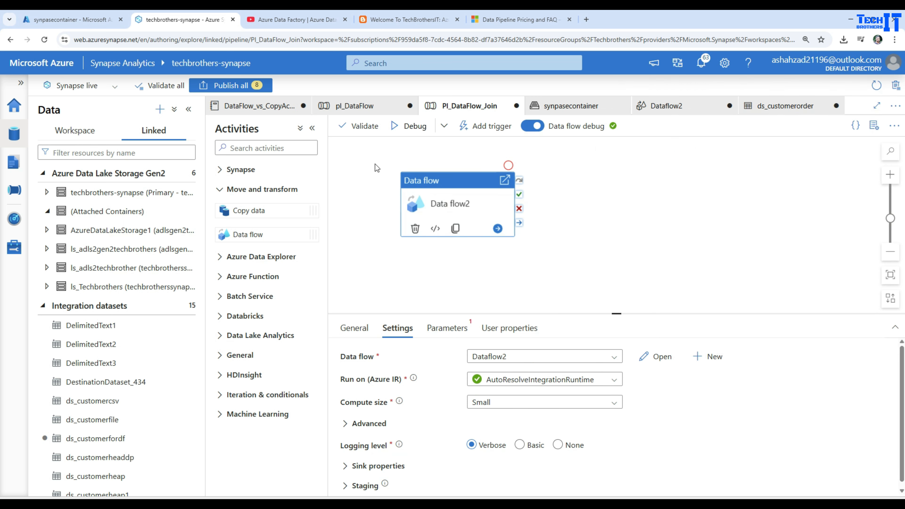
click(404, 129)
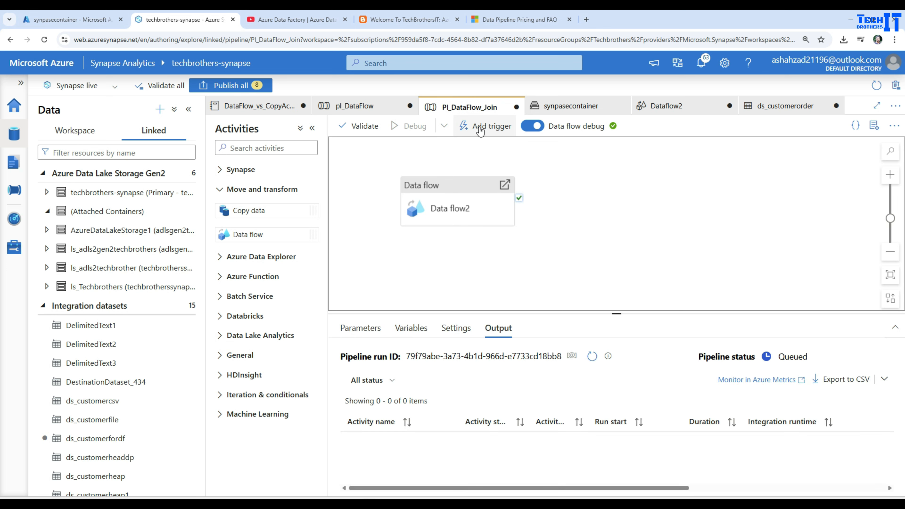
Examine the new trigger options and available trigger types for Pl_DataFlow_Join, discarding the unsaved trigger
click(485, 127)
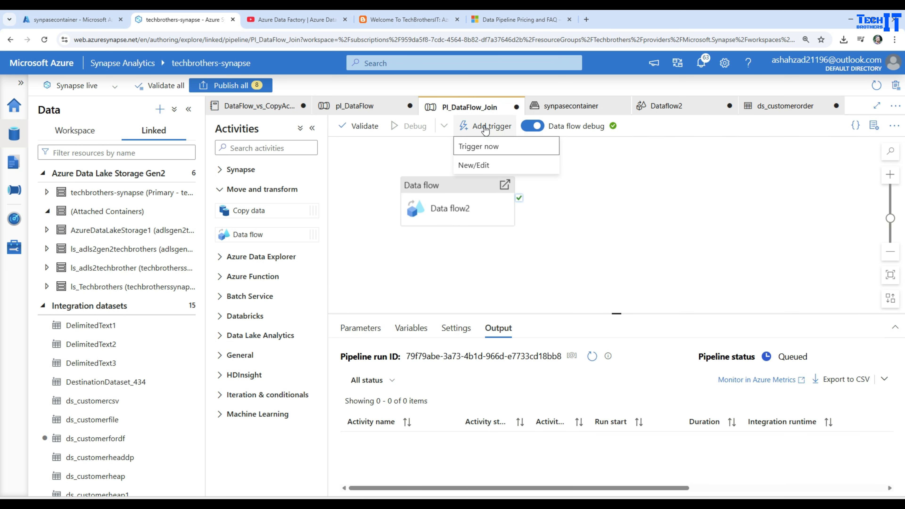
click(476, 166)
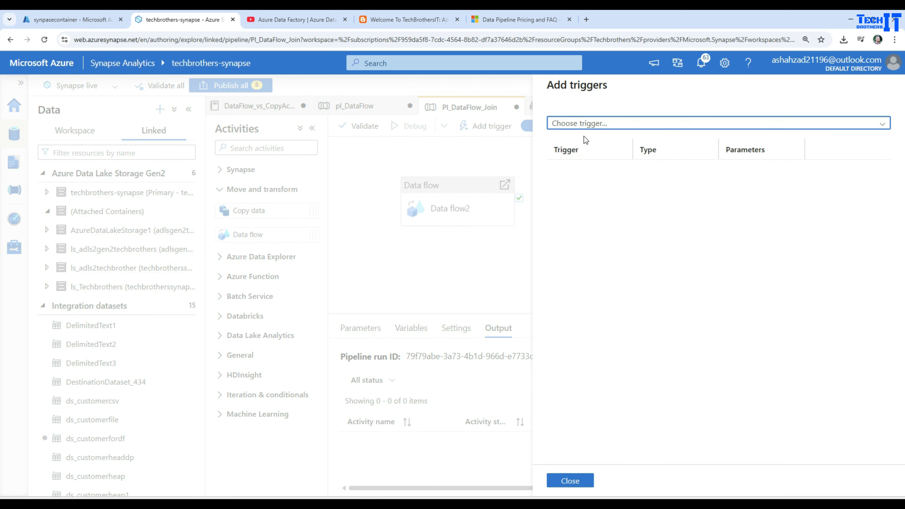
click(584, 123)
click(586, 162)
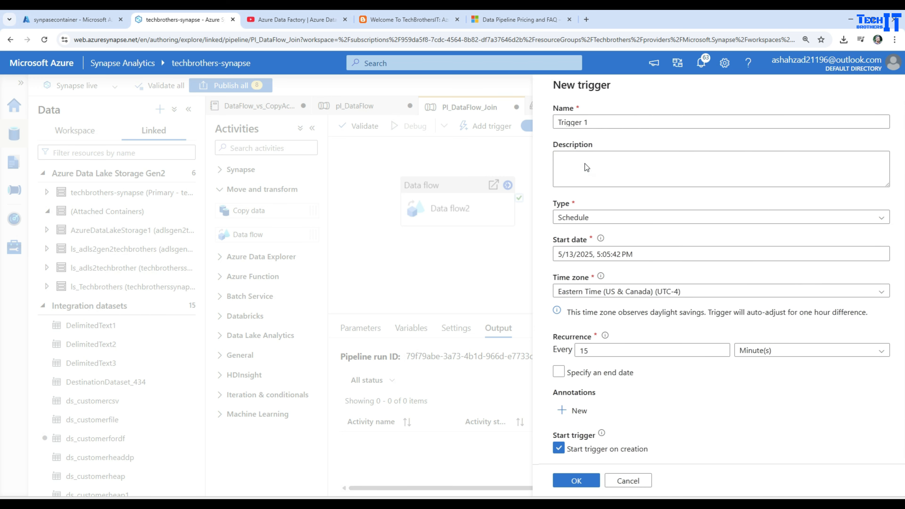
click(593, 217)
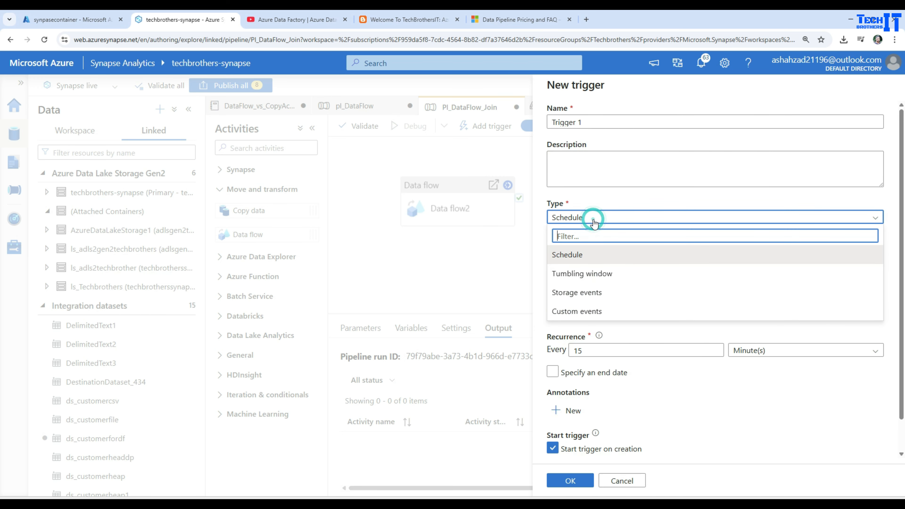
click(592, 258)
click(621, 480)
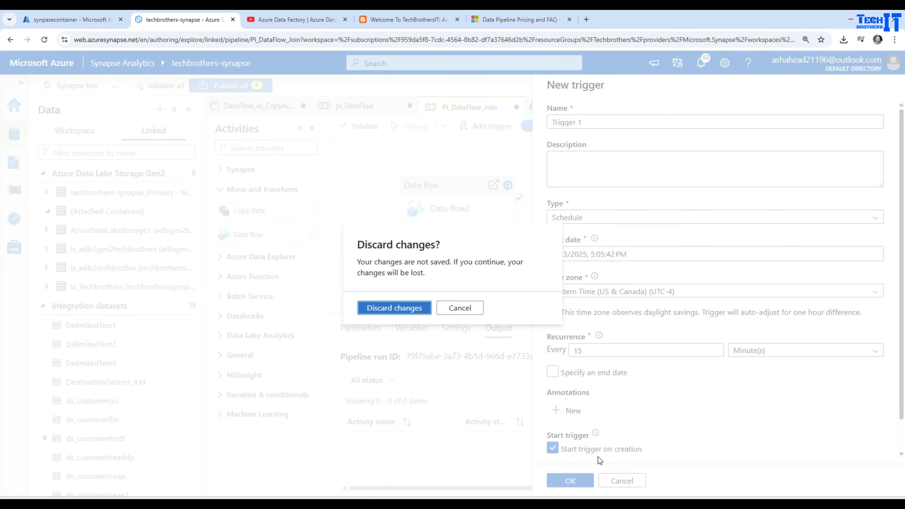
click(413, 313)
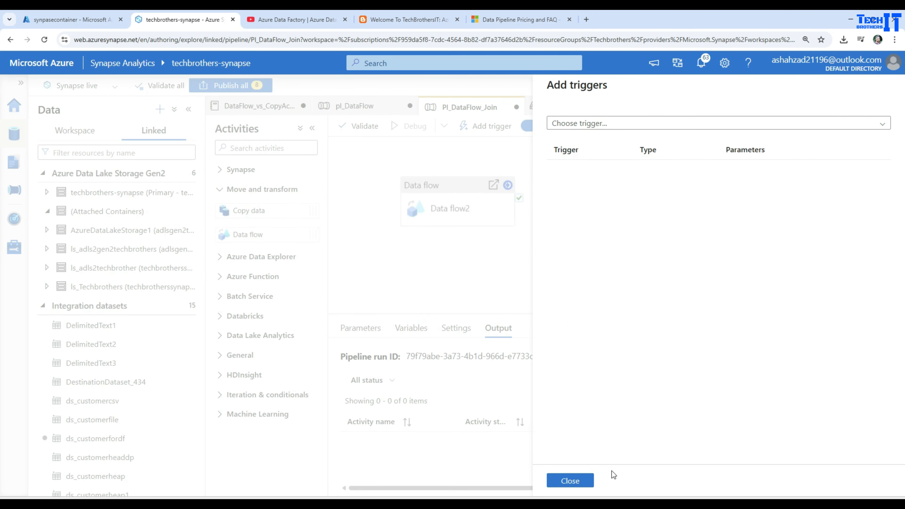
click(570, 480)
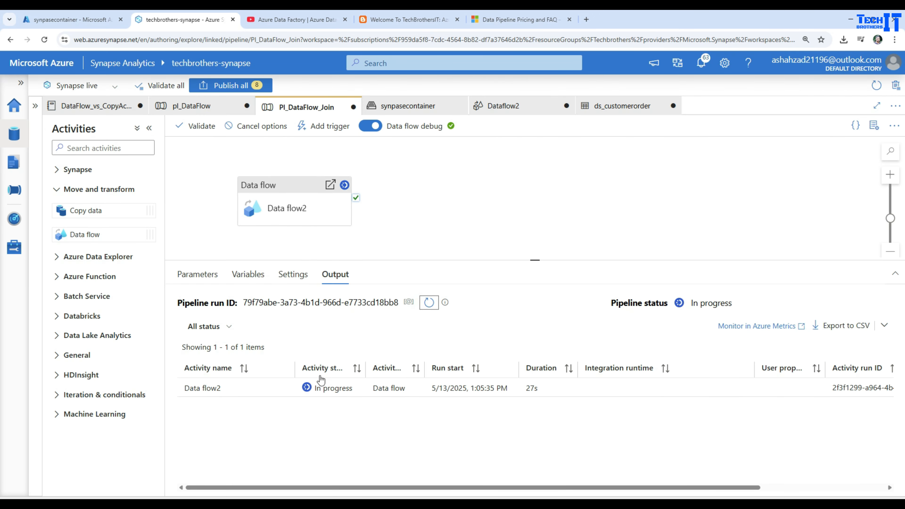
Inspect the input JSON of the Data flow2 activity run for its data flow reference and compute core count
click(264, 388)
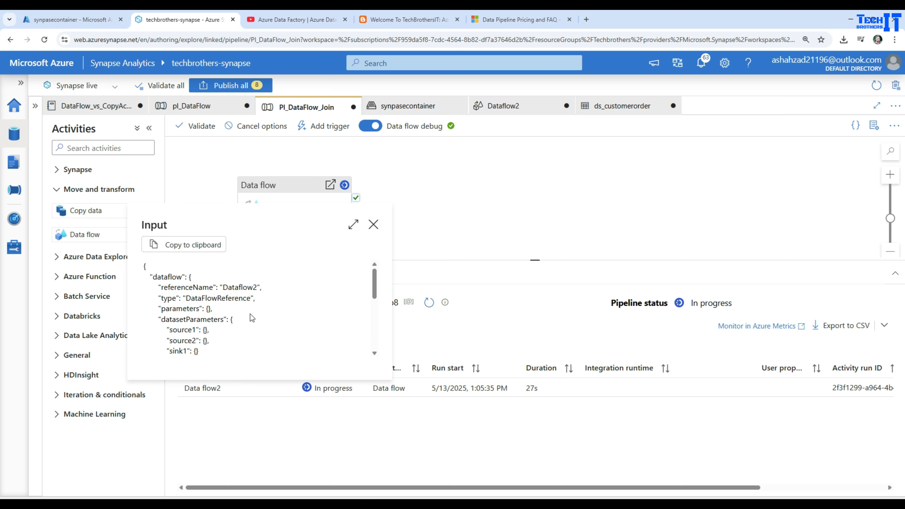
double_click(233, 289)
scroll(243, 309, down, 3)
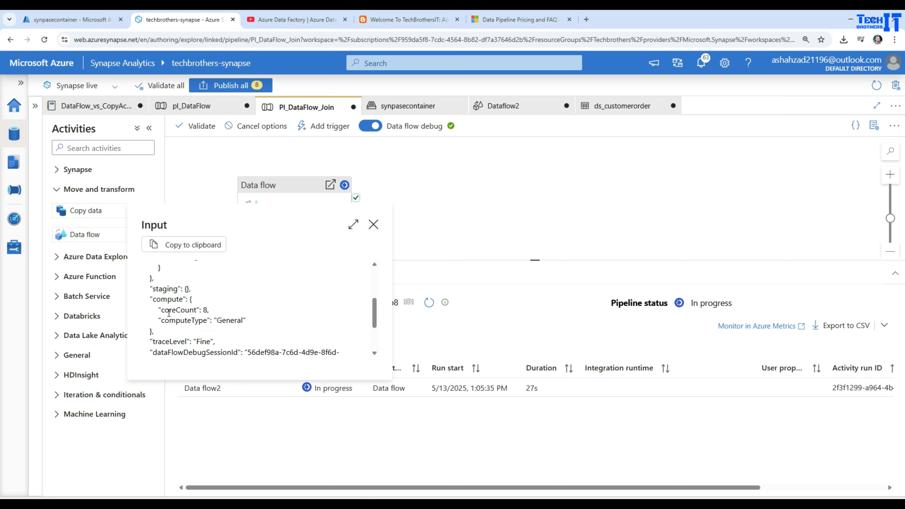
mouse_move(164, 310)
mouse_down()
mouse_move(210, 310)
mouse_move(161, 311)
mouse_up()
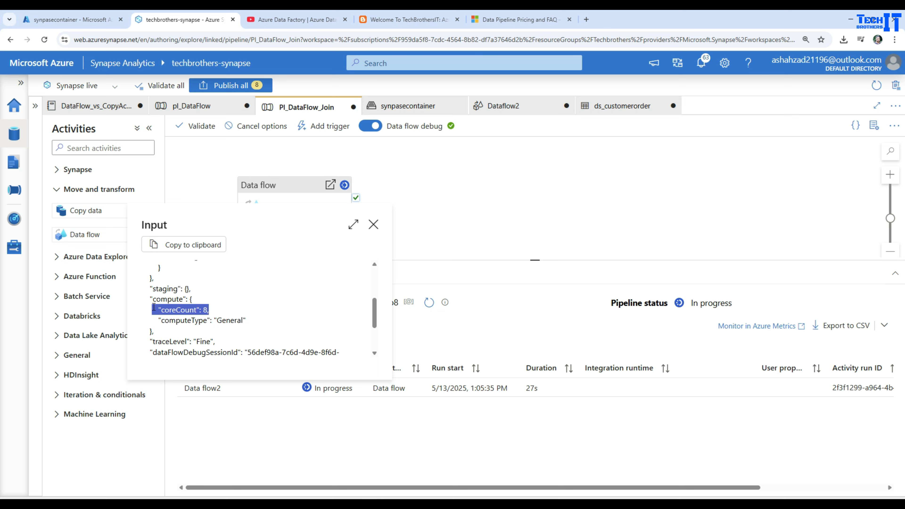
click(185, 310)
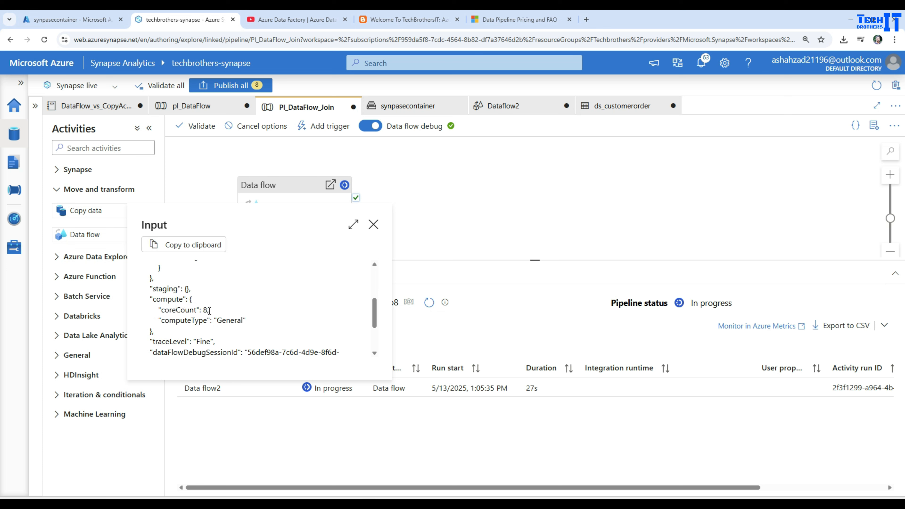
drag(209, 311, 163, 314)
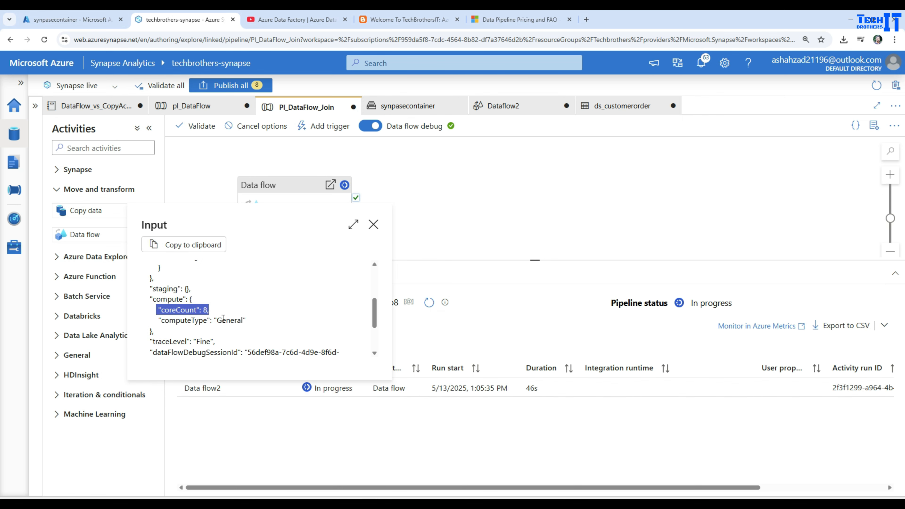
scroll(223, 318, down, 1)
Switch to the Azure Data Pipeline pricing page and check the General Purpose per vCore-hour price for data flow execution
click(498, 26)
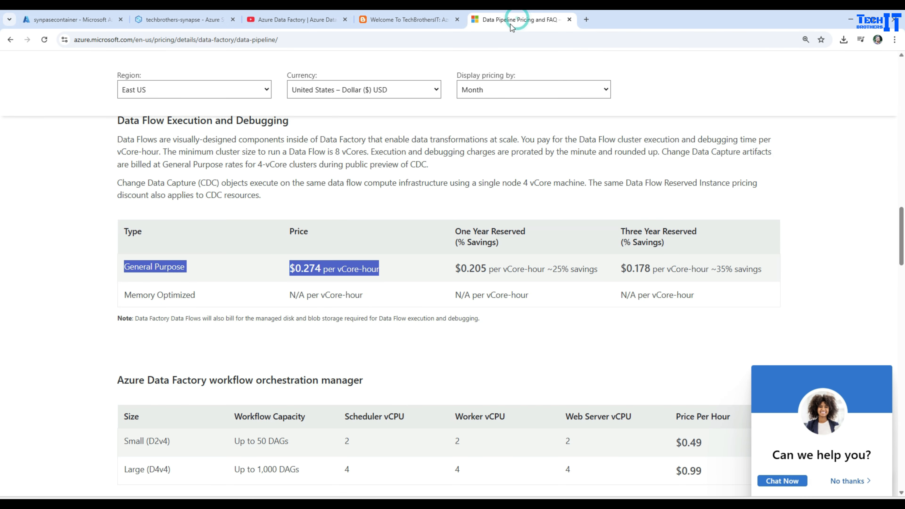
click(344, 286)
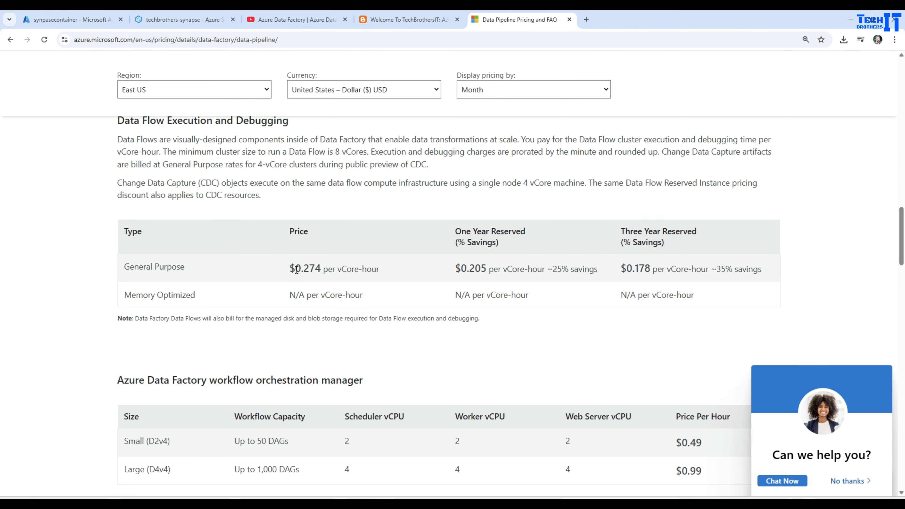
drag(296, 270, 367, 269)
Return to Synapse, read through the rest of the Data flow2 run's input JSON and close it
click(184, 22)
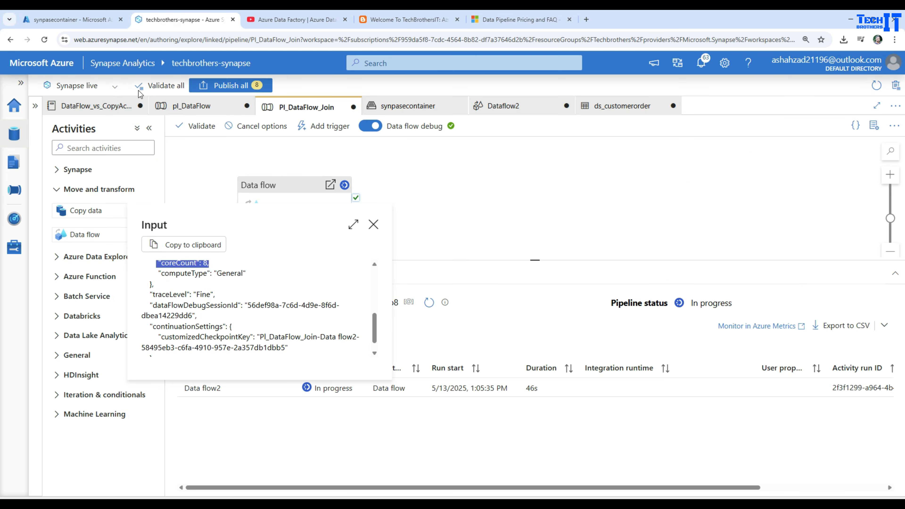
scroll(216, 307, down, 2)
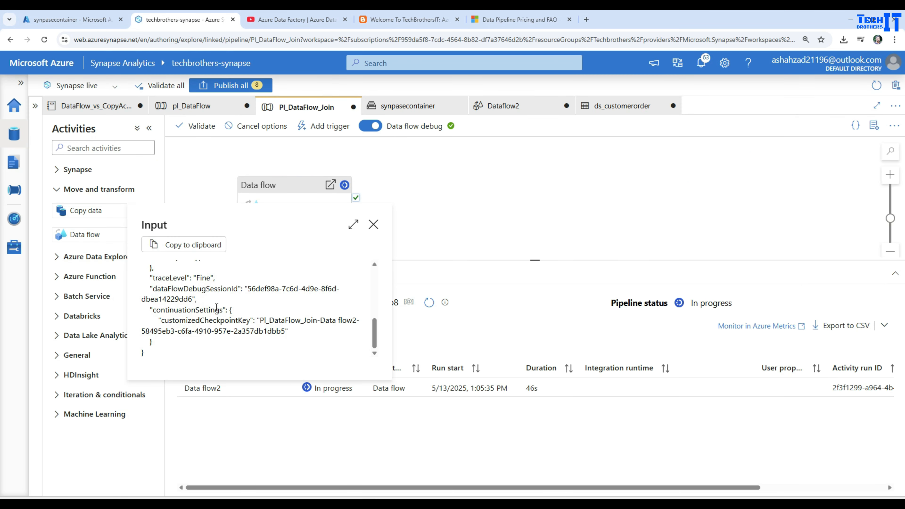
scroll(217, 307, up, 5)
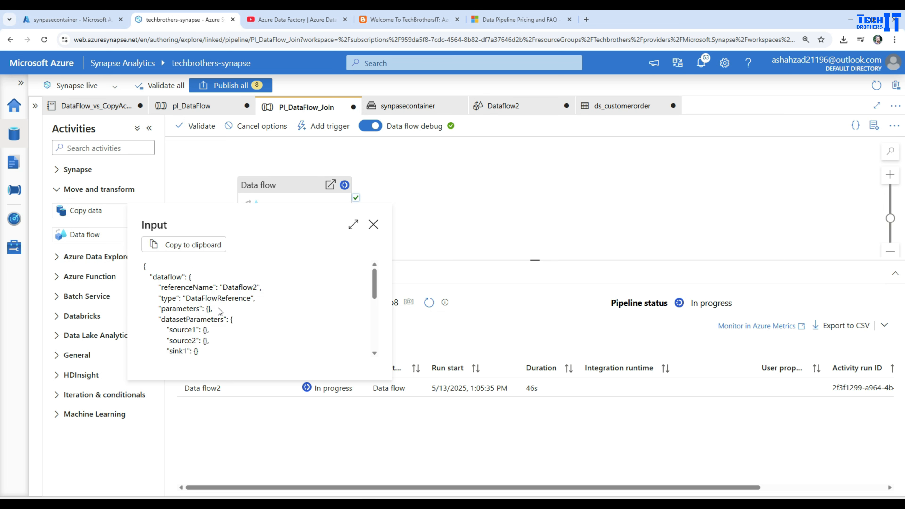
click(373, 224)
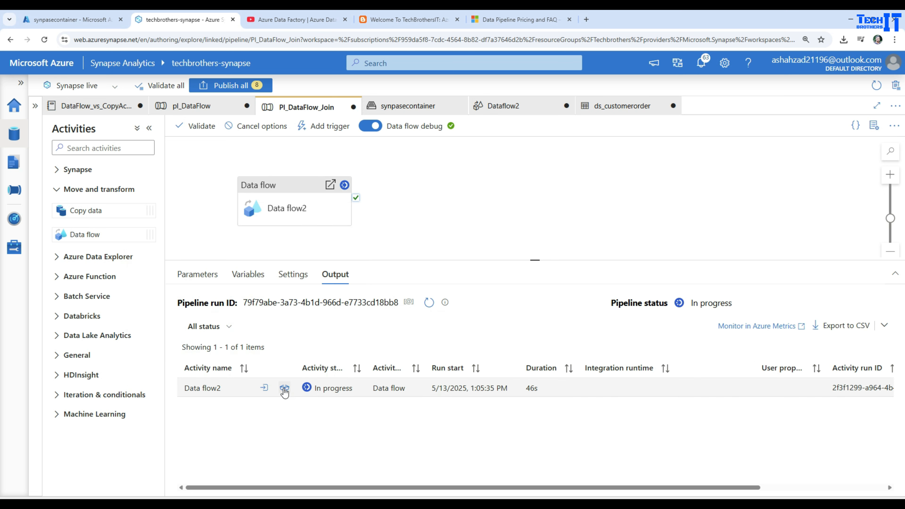
Open the Data flow2 run details and examine the diagnostics of source1, source2, joincustomerorder and sink1
click(284, 388)
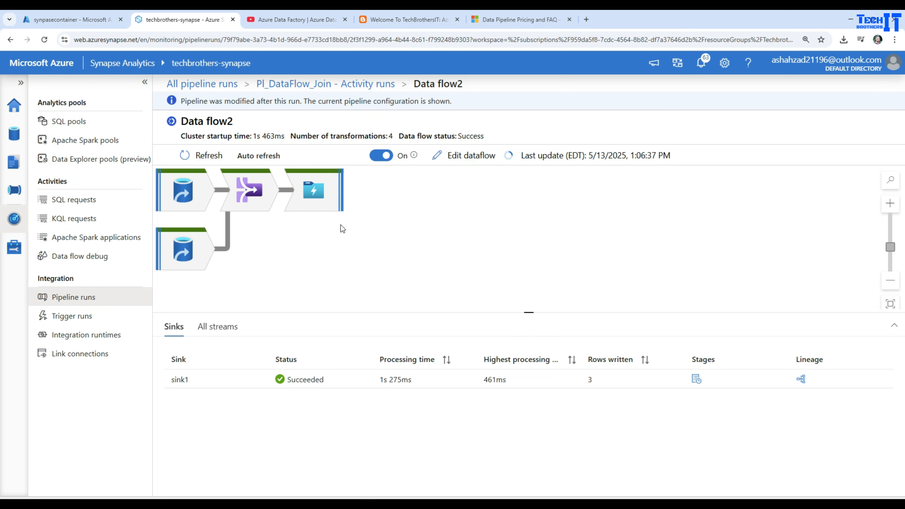
click(191, 190)
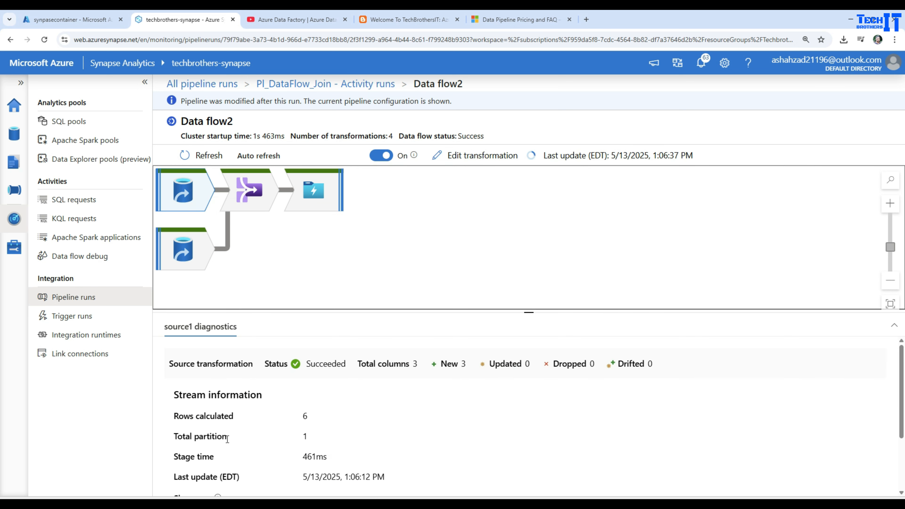
scroll(251, 448, down, 3)
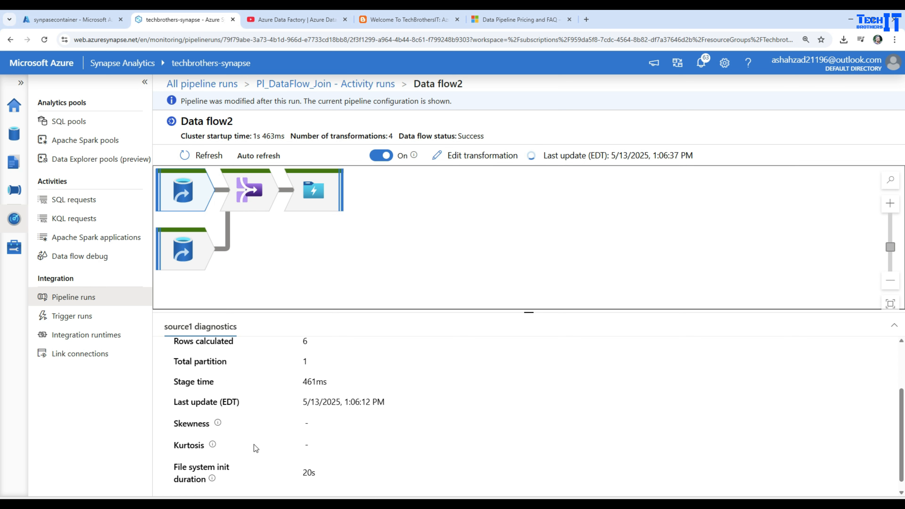
mouse_move(211, 469)
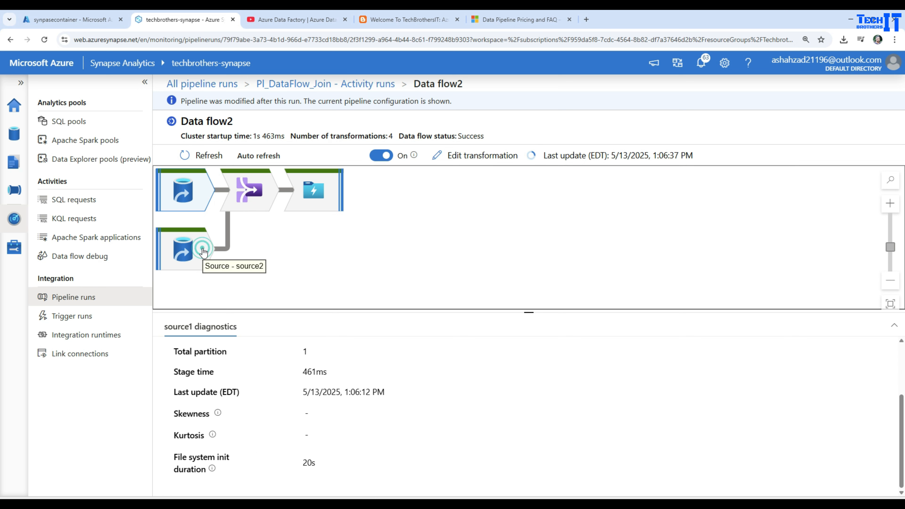
click(204, 254)
click(259, 206)
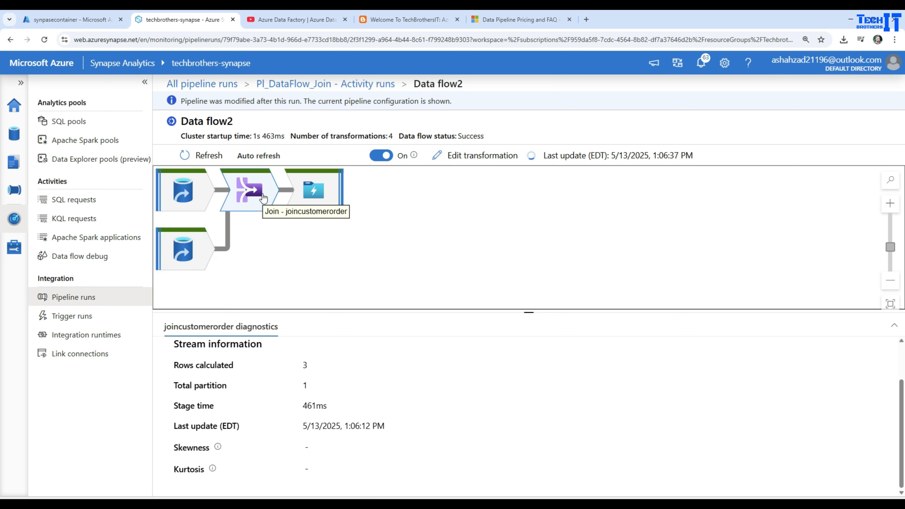
click(313, 200)
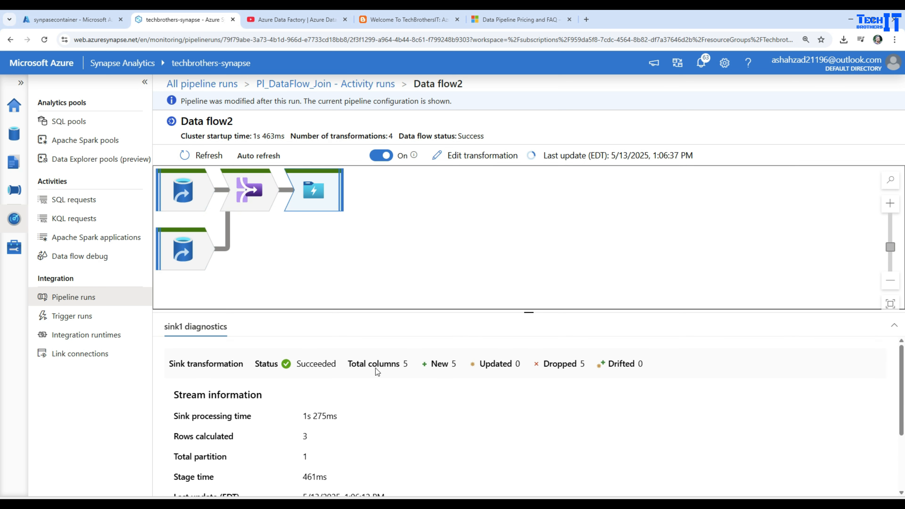
scroll(360, 407, down, 3)
scroll(357, 410, up, 3)
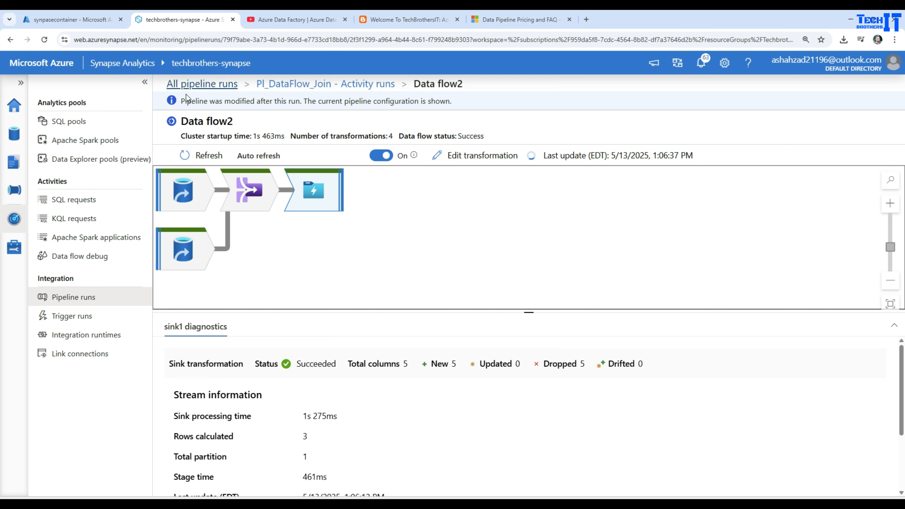
Return to the Pl_DataFlow_Join pipeline, then reopen the Data flow2 run details and check the sink1 diagnostics
click(18, 193)
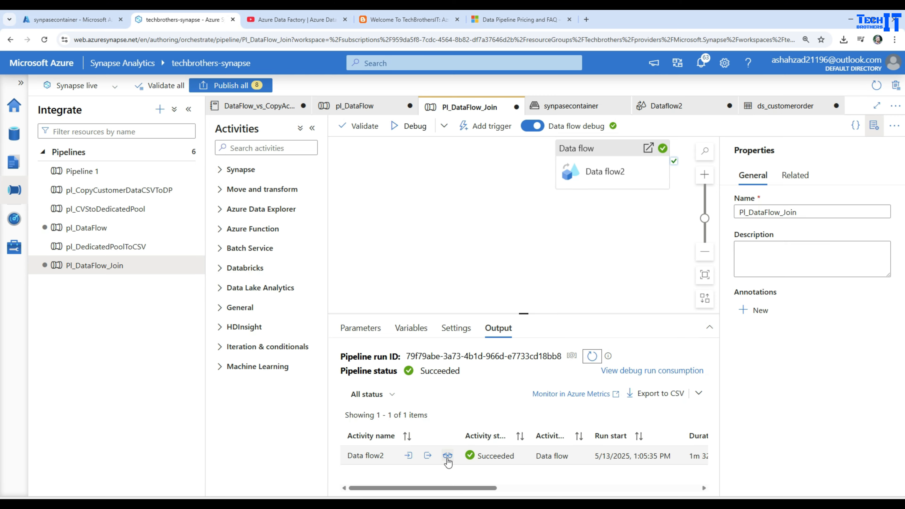
click(448, 456)
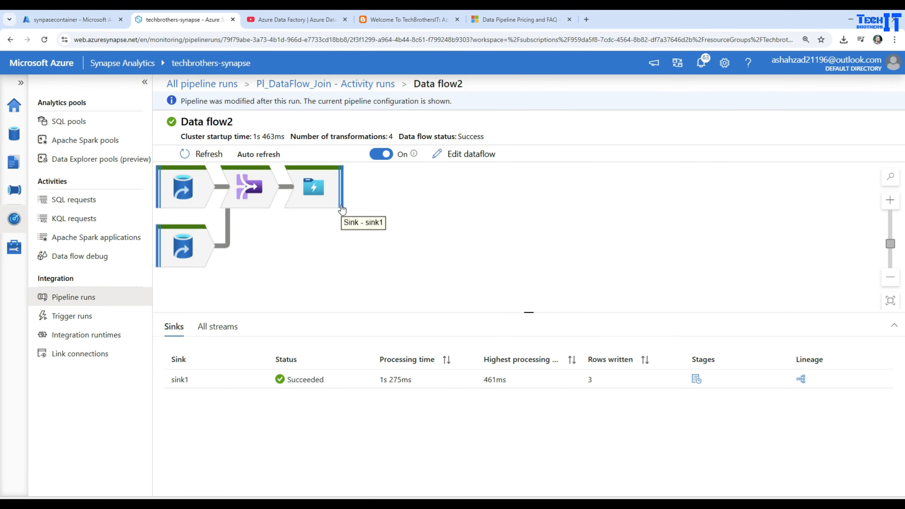
click(314, 195)
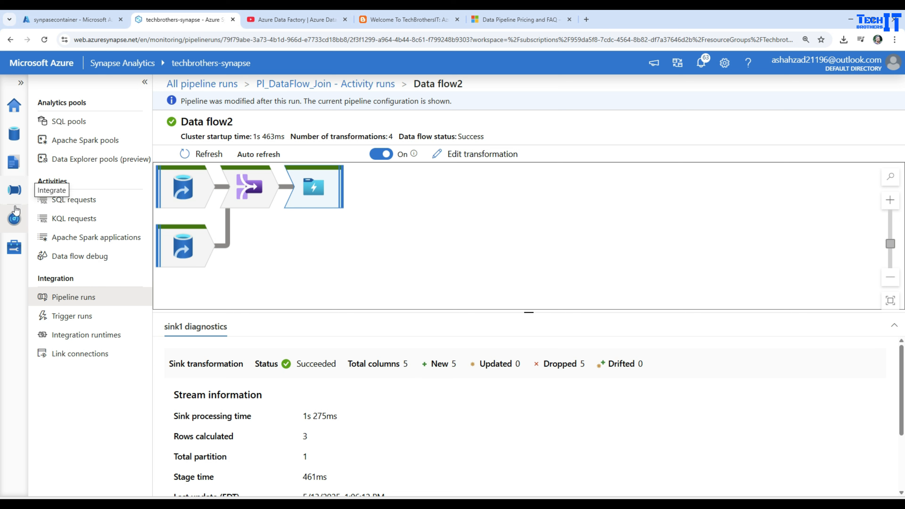
Review the debug pipeline runs with the pipeline name column widened, then open Pl_DataFlow_Join for editing from the list
click(15, 220)
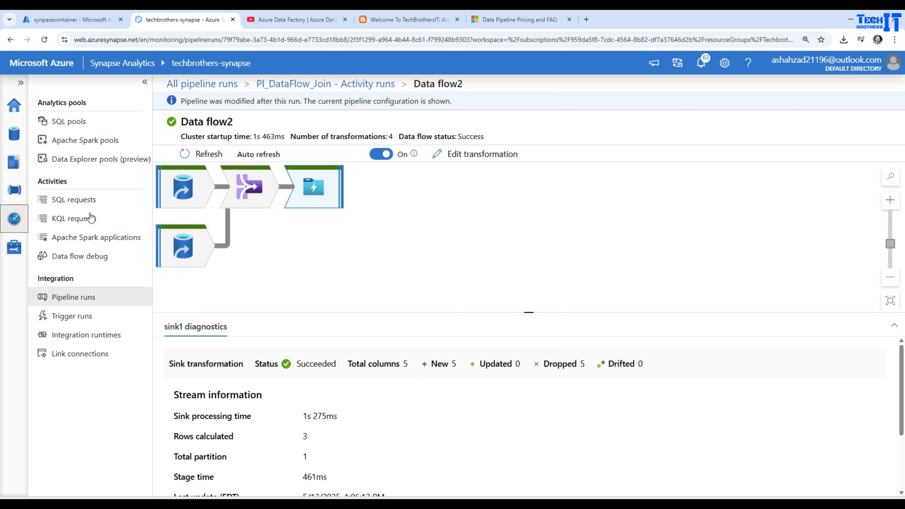
click(69, 301)
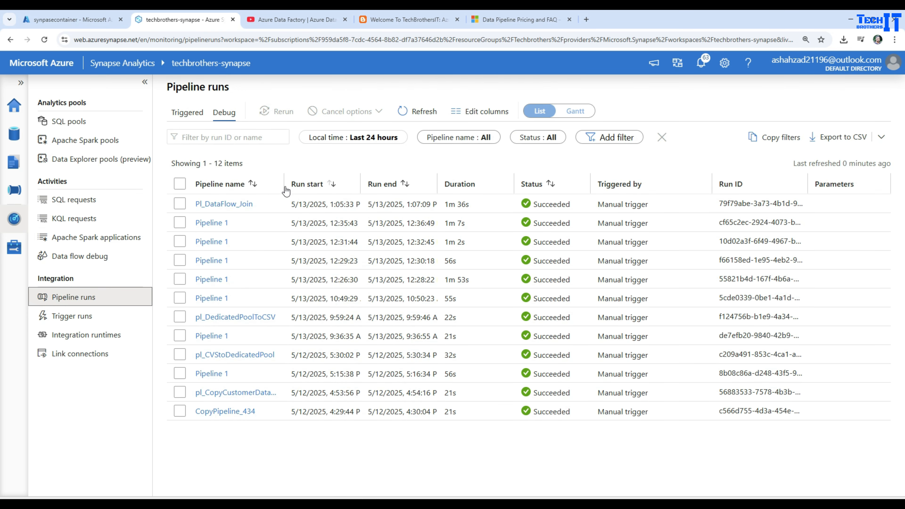
drag(284, 186, 398, 184)
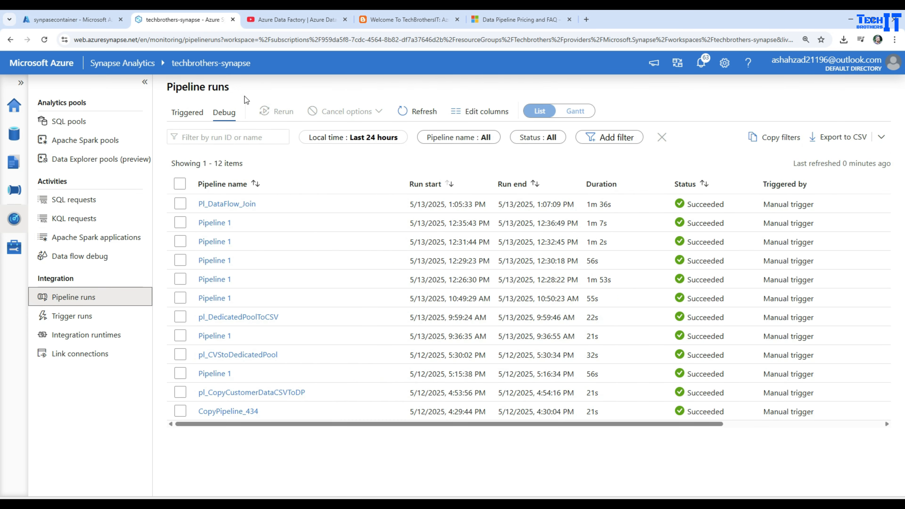
click(190, 113)
click(226, 112)
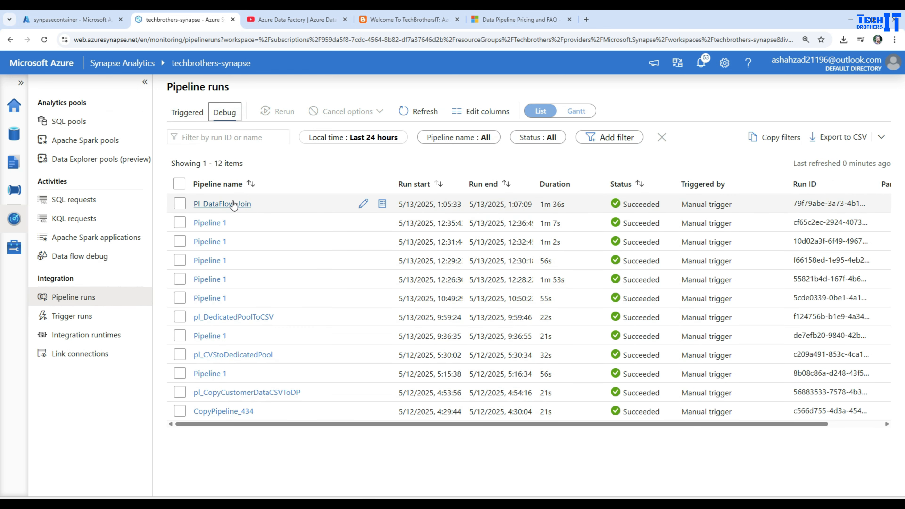
click(362, 205)
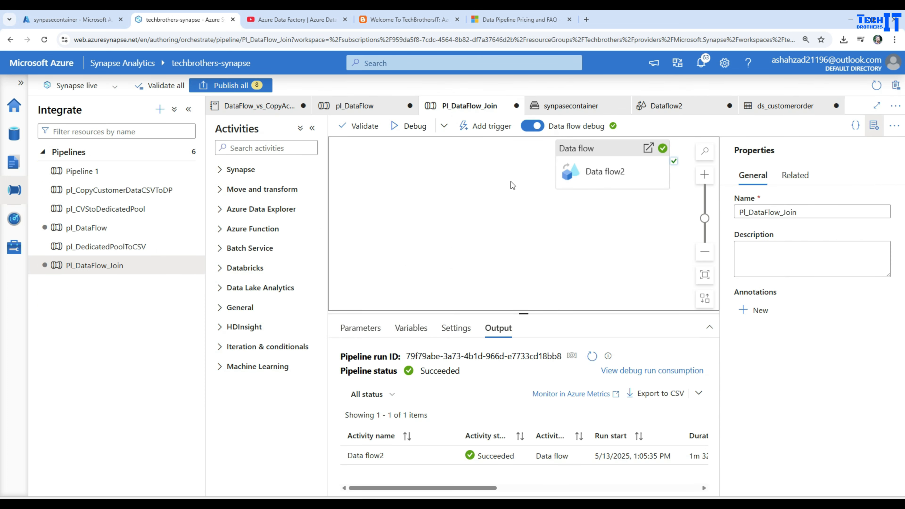
Switch to the Azure portal and check the output_demo folder of synpasecontainer for the dataflow.csv output file
click(80, 21)
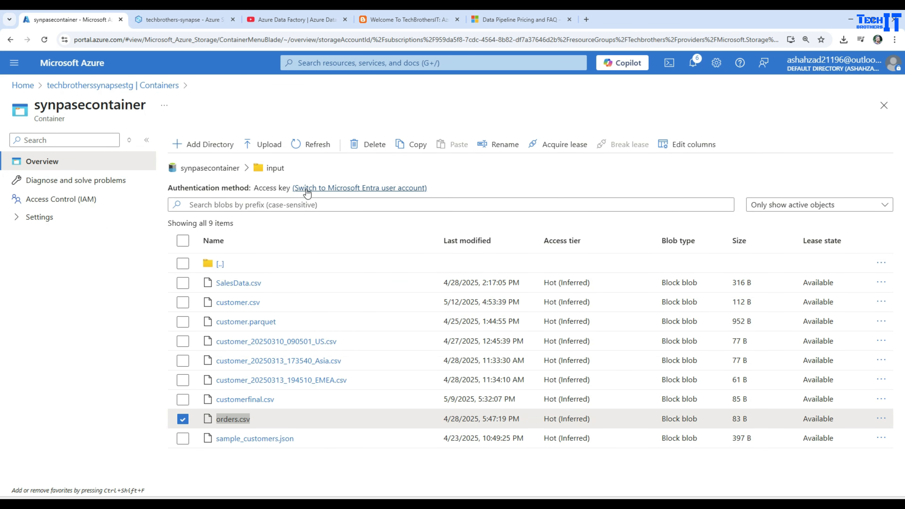
click(211, 170)
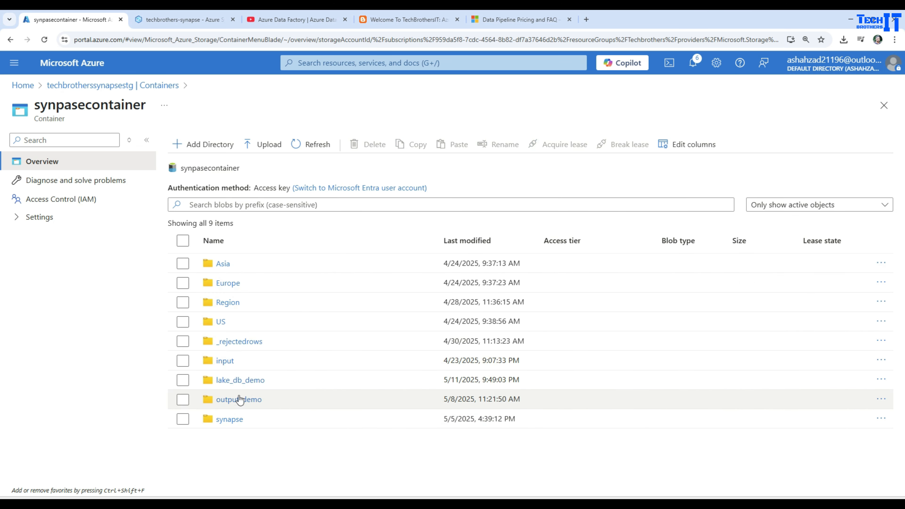
click(239, 401)
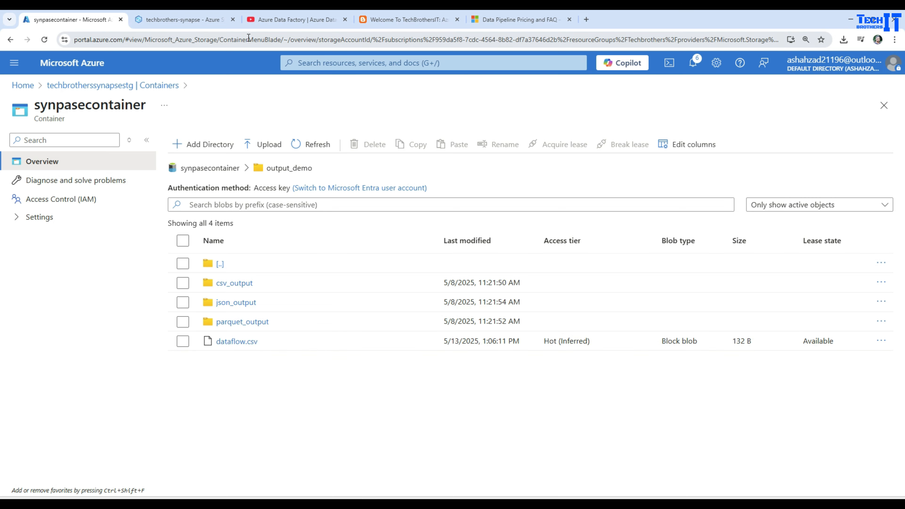
Return to Synapse and preview all columns of dataflow.csv in the output_demo folder of the primary synpasecontainer, closing the preview when done
click(192, 20)
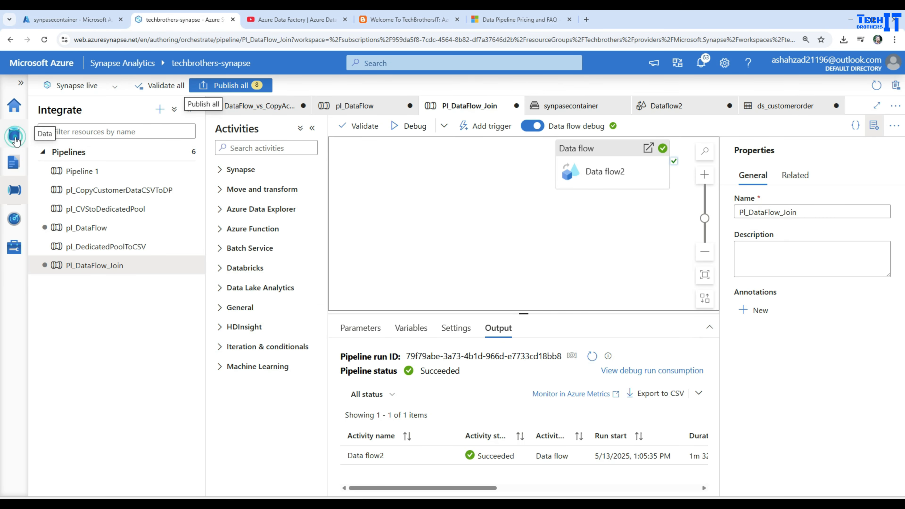
click(18, 140)
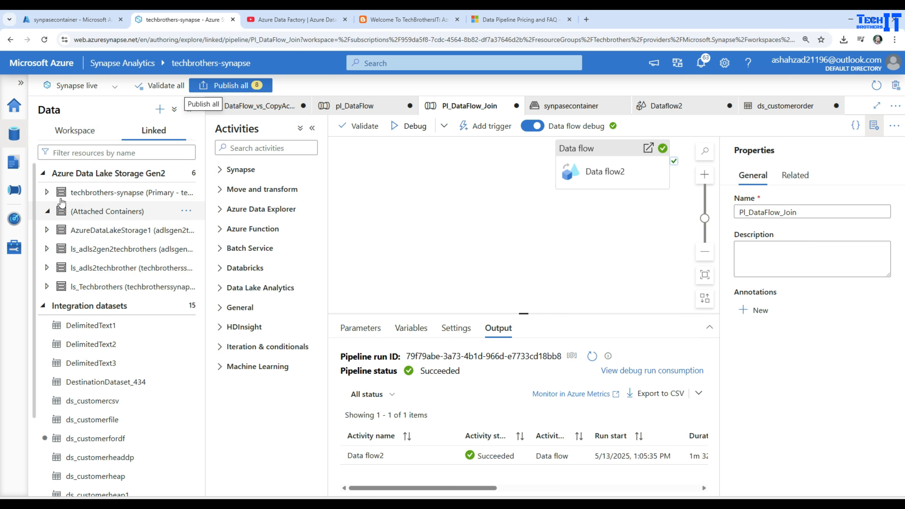
click(46, 192)
click(125, 213)
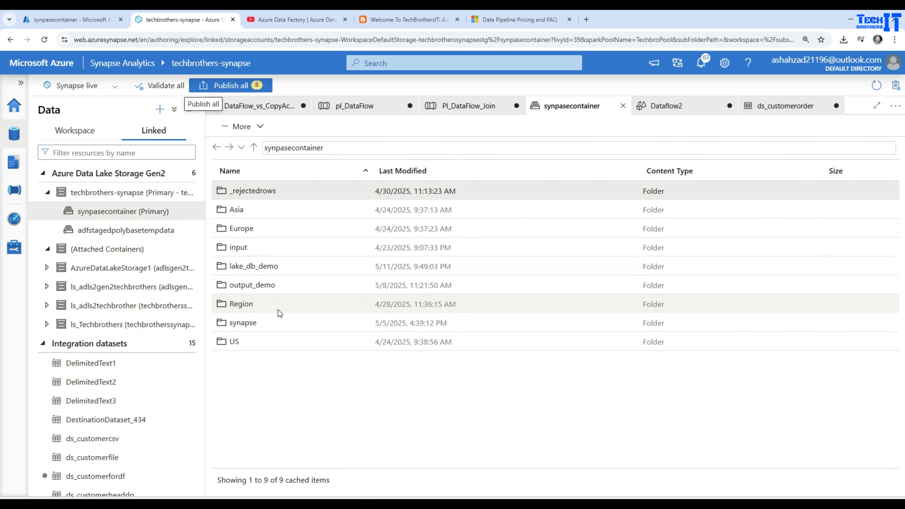
double_click(266, 287)
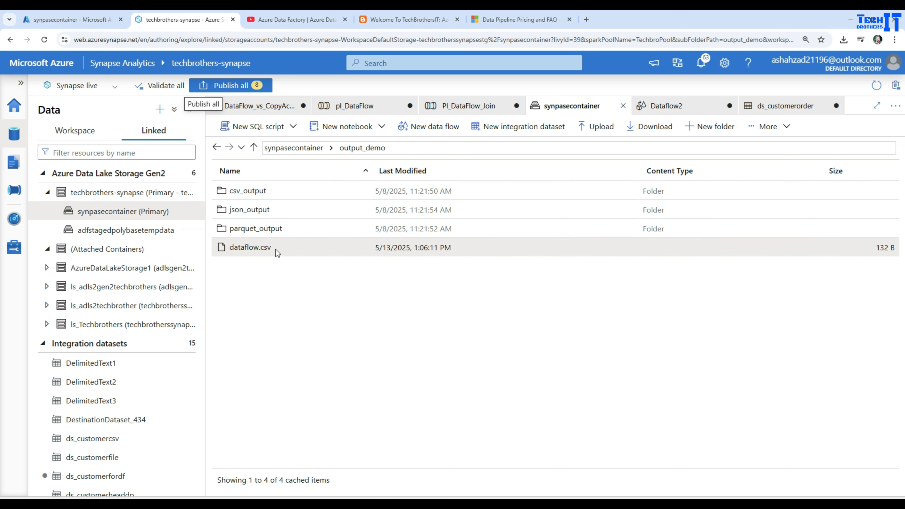
right_click(275, 248)
click(299, 258)
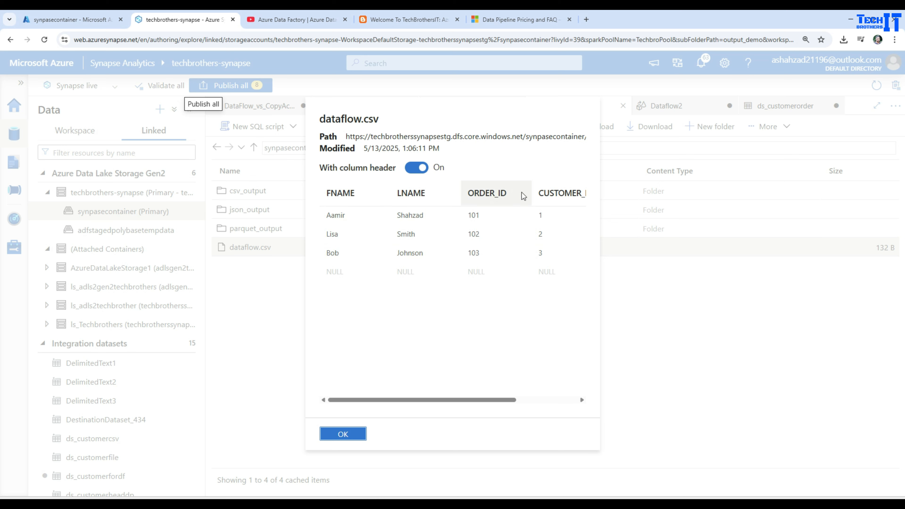
drag(427, 399, 524, 399)
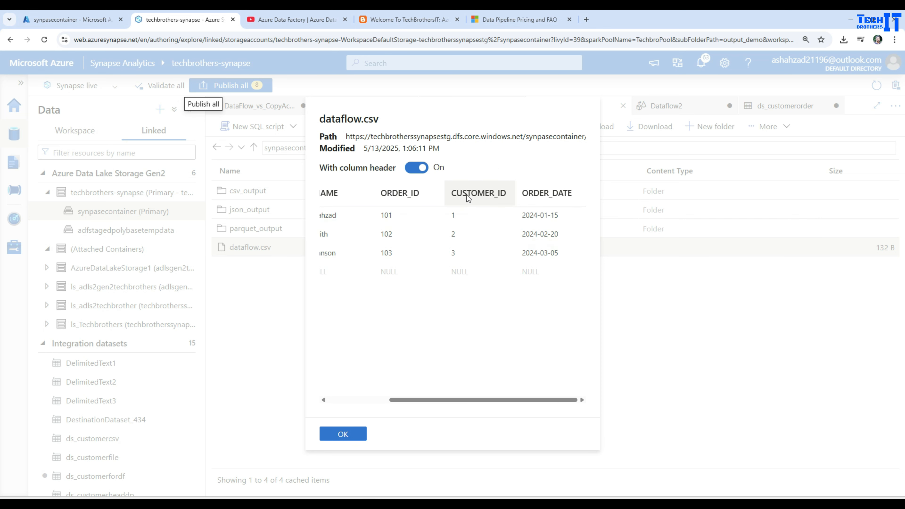
click(346, 433)
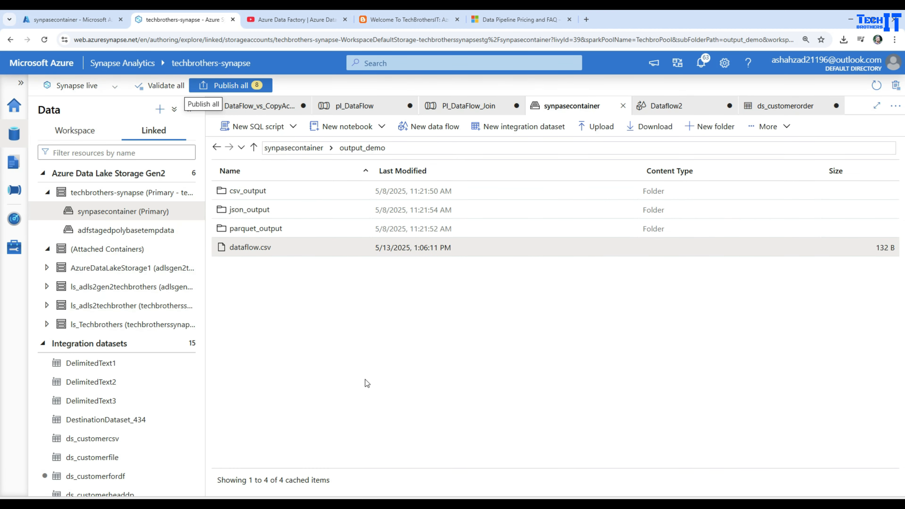
Open Dataflow2 from the Data flow2 activity in Pl_DataFlow_Join and turn off its data flow debug session
click(475, 106)
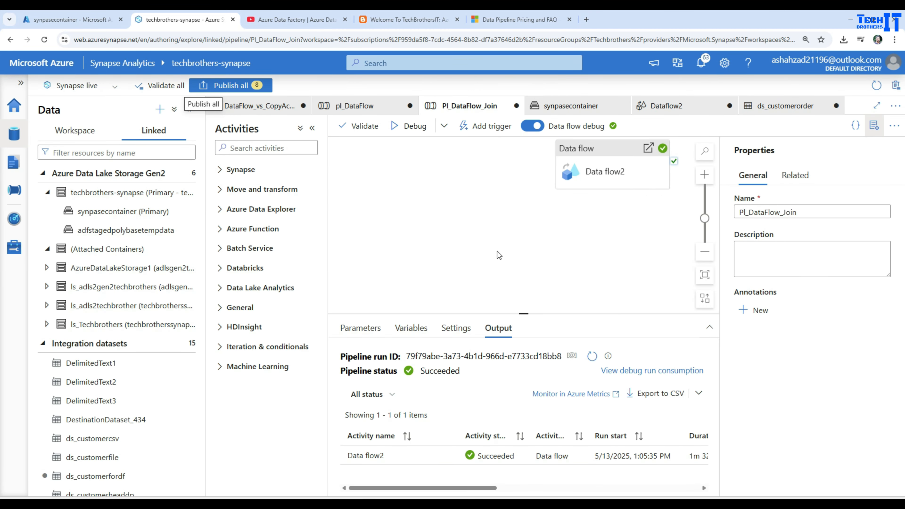
double_click(632, 166)
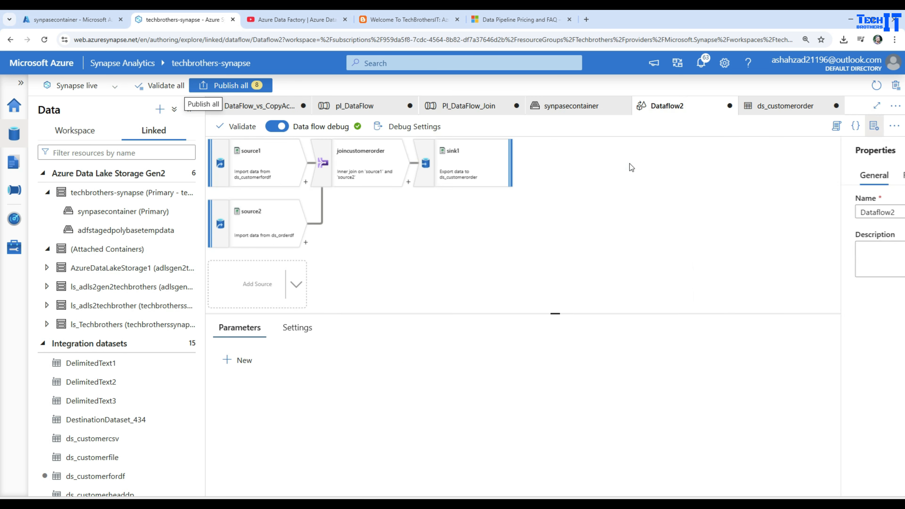
click(449, 107)
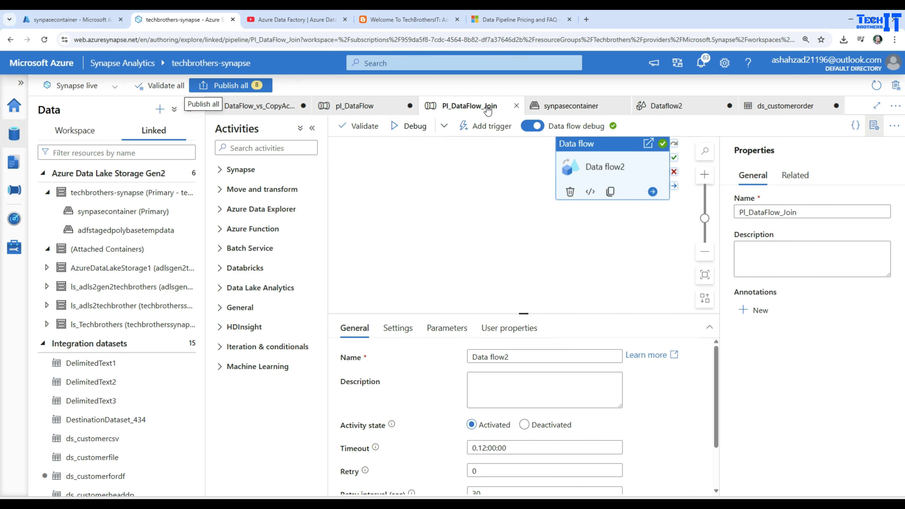
click(666, 106)
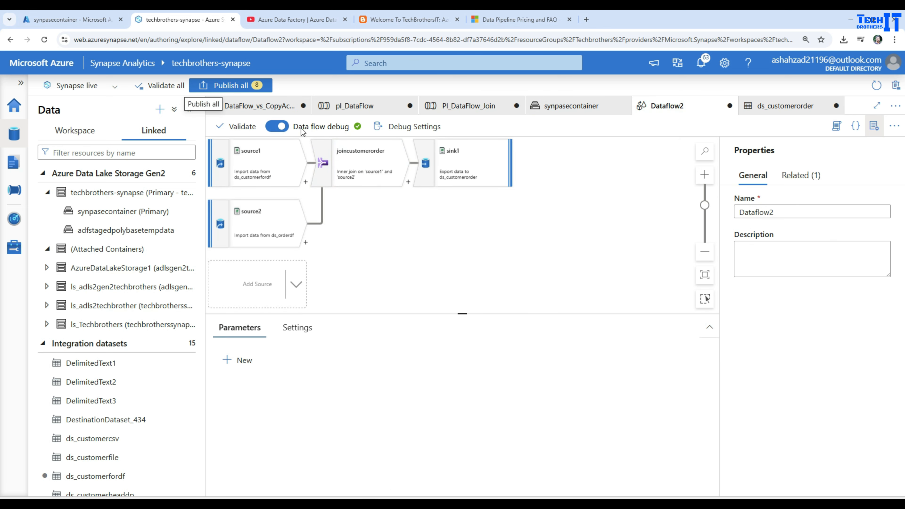
click(277, 126)
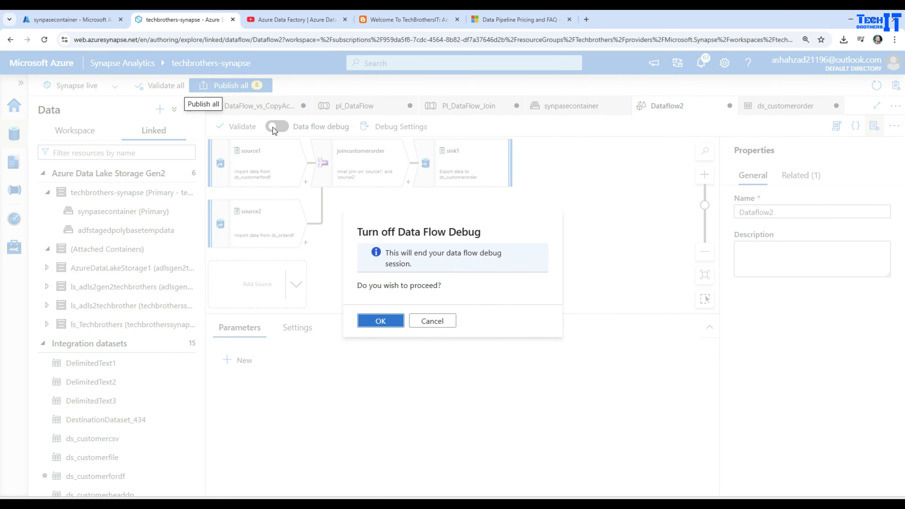
click(381, 320)
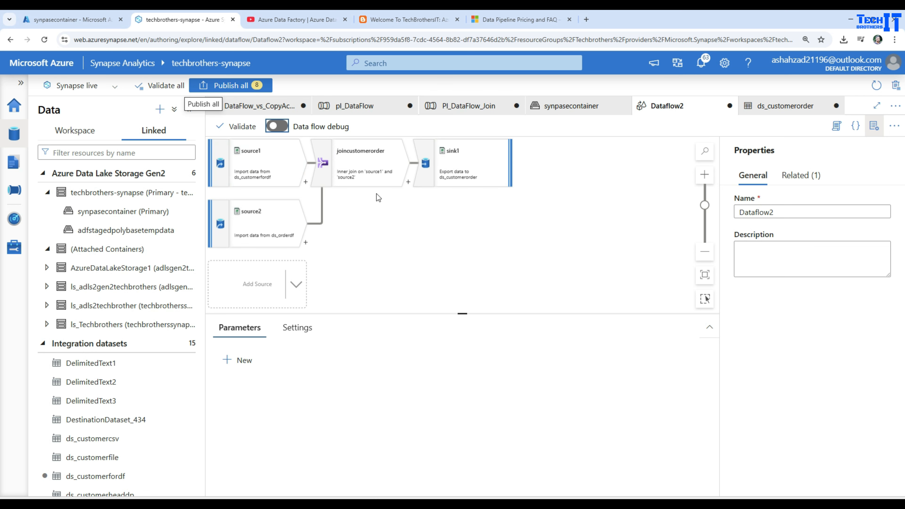
Open the data flow debug options for Dataflow2 and review the integration runtime choices, region and compute size
click(281, 128)
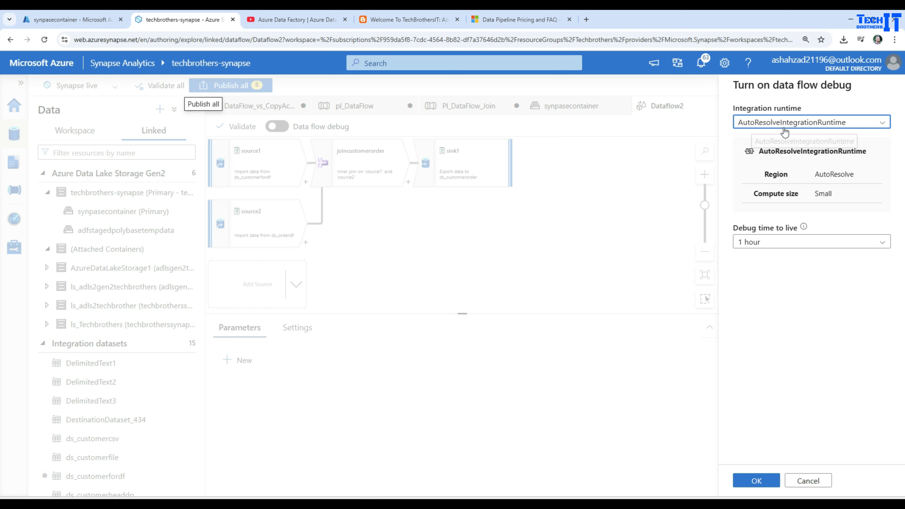
click(860, 129)
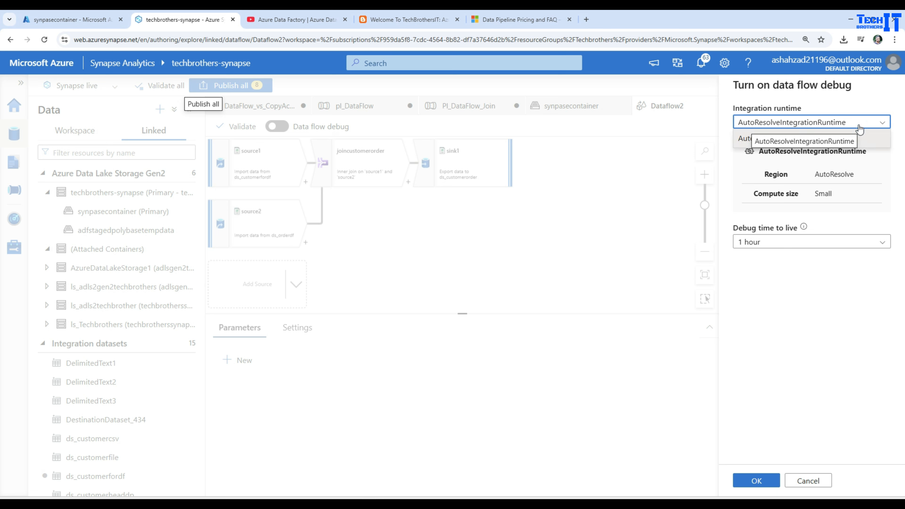
click(862, 123)
click(803, 194)
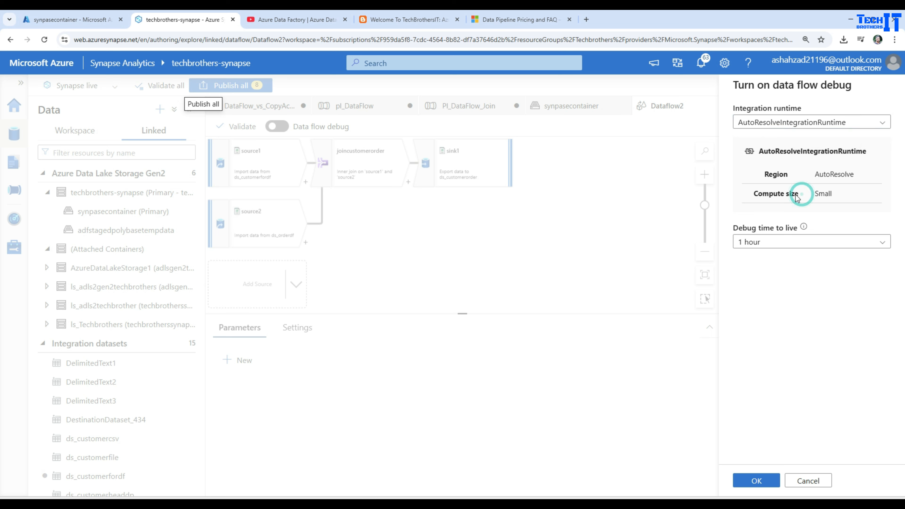
click(788, 193)
click(822, 193)
double_click(822, 193)
drag(765, 174, 877, 174)
click(850, 177)
click(856, 175)
double_click(851, 175)
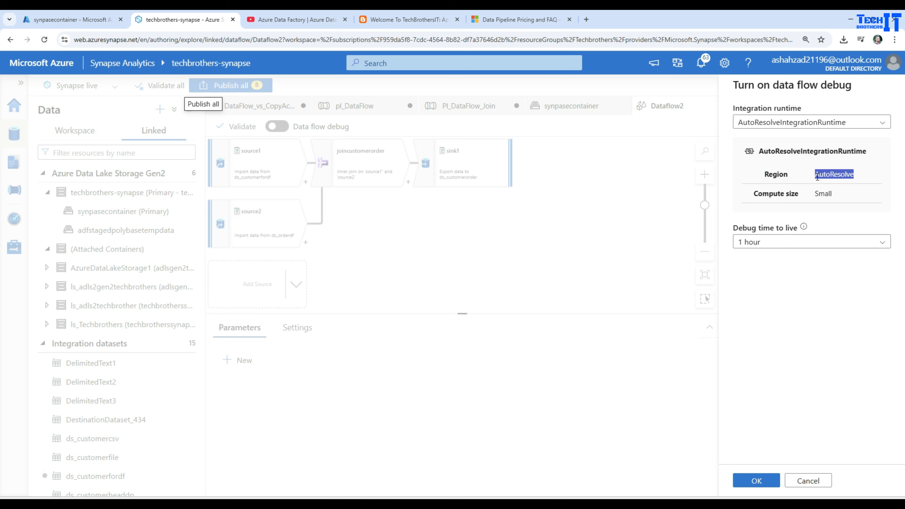
Review the available debug time to live durations and cancel turning on data flow debug
click(788, 247)
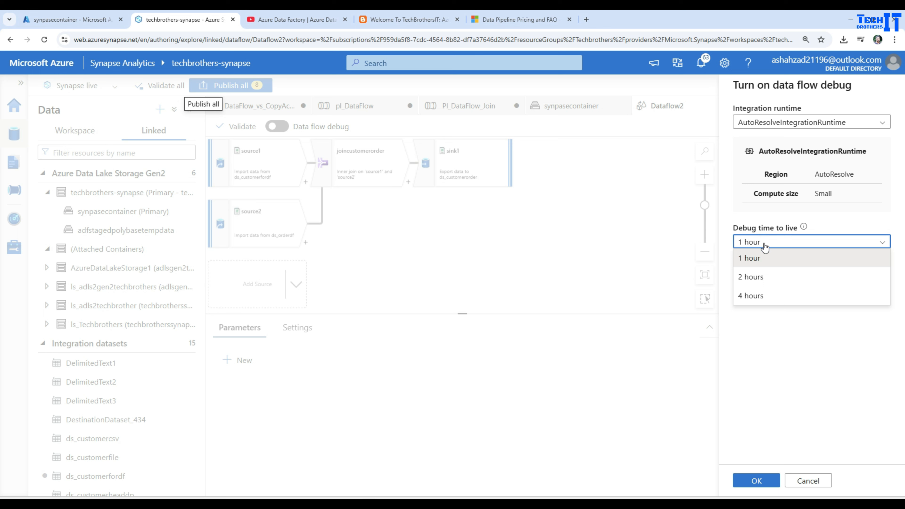
click(826, 221)
mouse_move(804, 228)
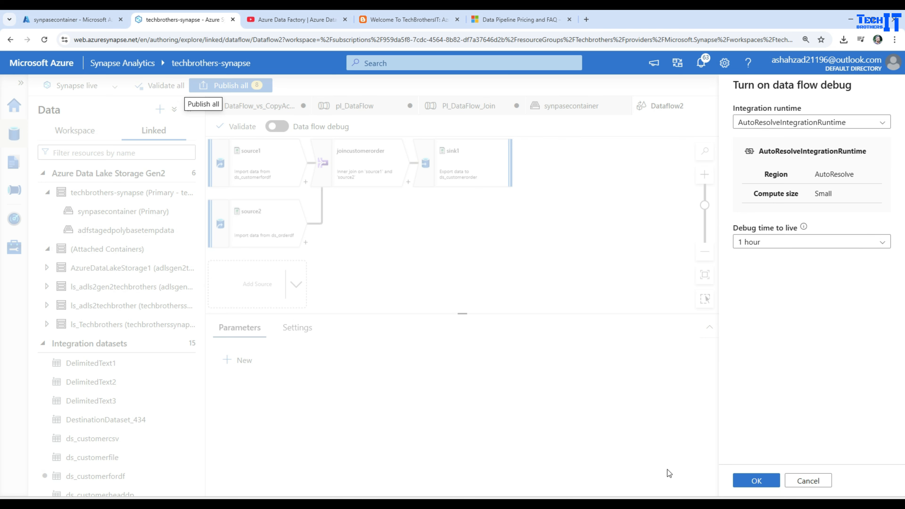
click(808, 481)
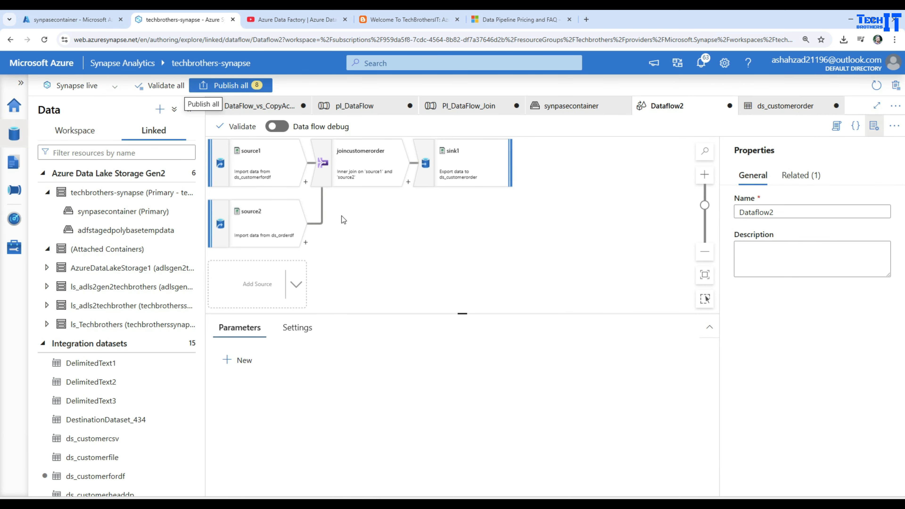
Return to the Pl_DataFlow_Join pipeline, hide its properties, and review the Data flow2 activity's general and data flow settings with more room
click(469, 105)
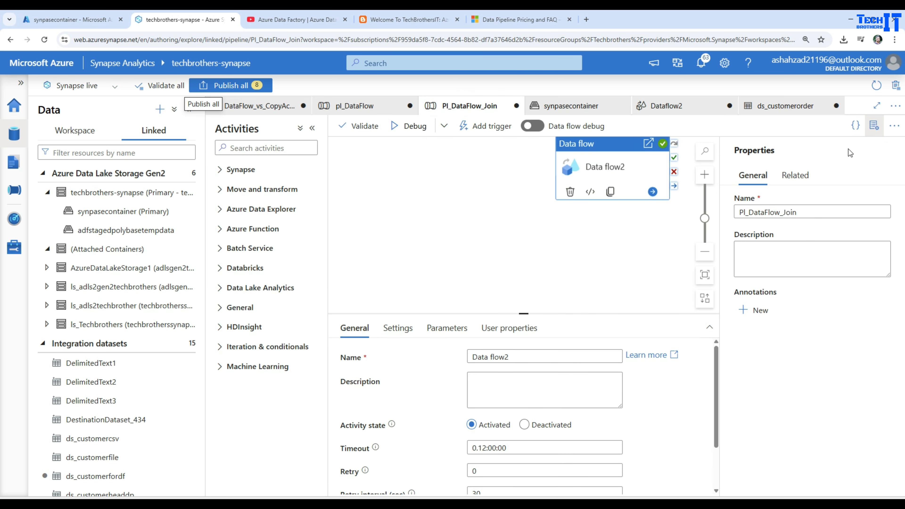
click(874, 125)
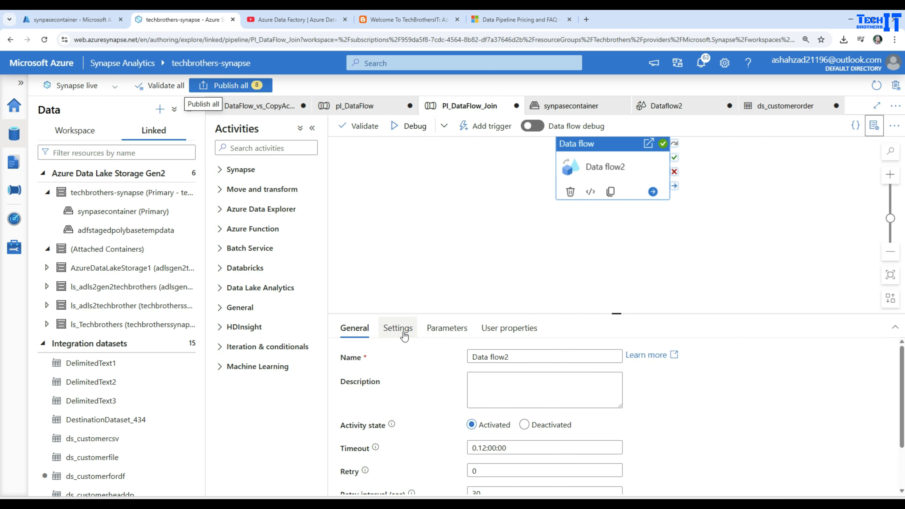
click(403, 335)
drag(528, 314, 542, 235)
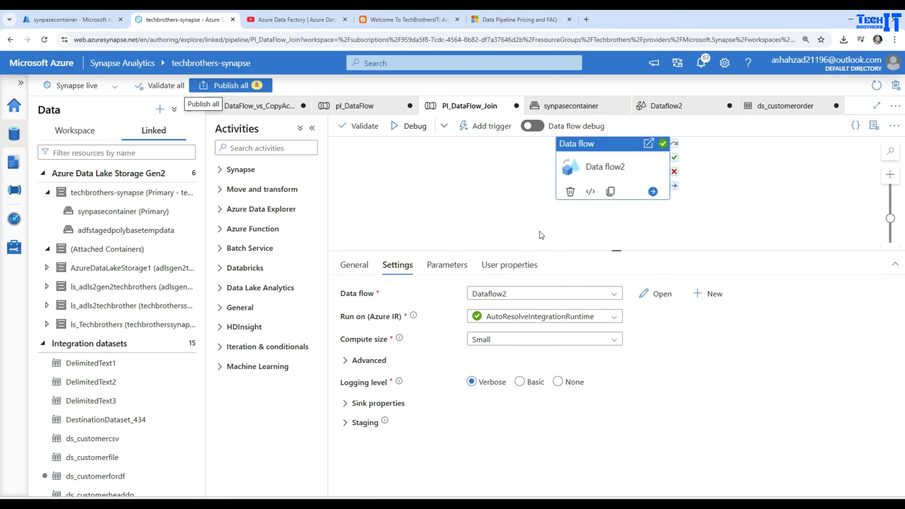
click(358, 265)
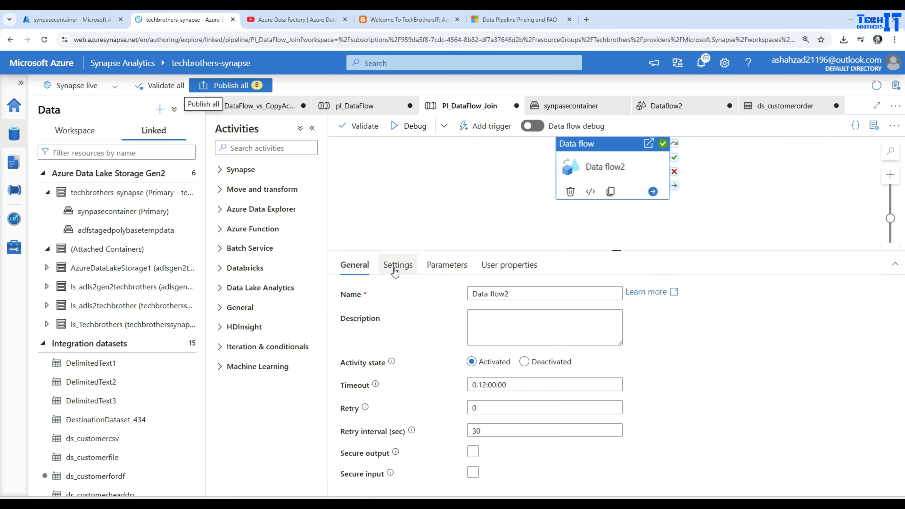
click(395, 271)
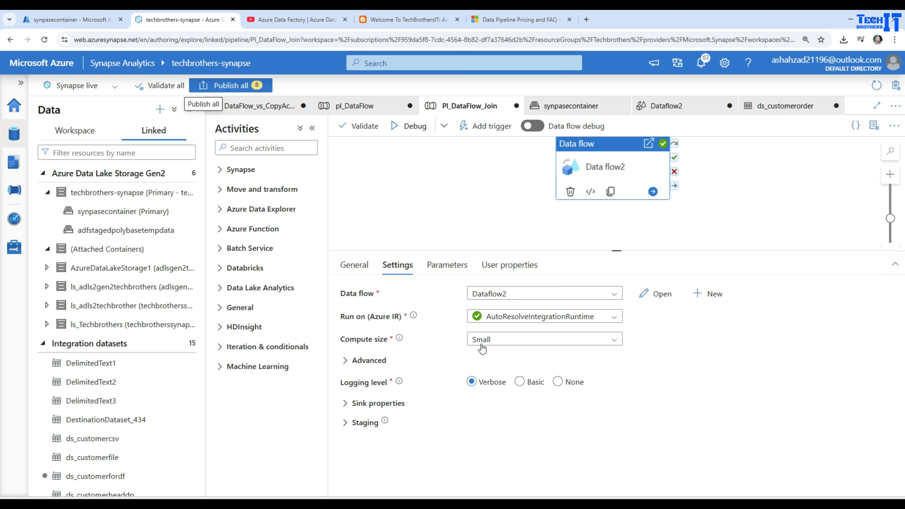
Switch the Data flow2 activity's compute size to Custom and review the available compute types
click(494, 343)
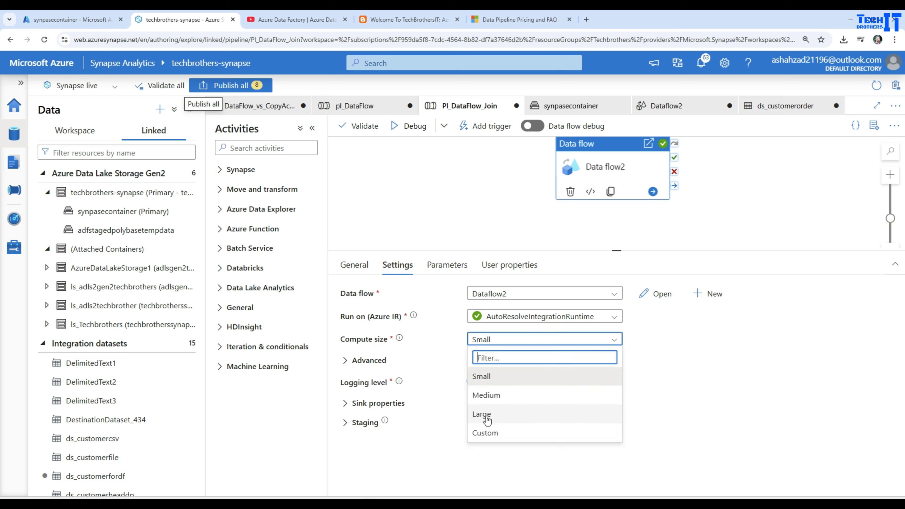
click(493, 440)
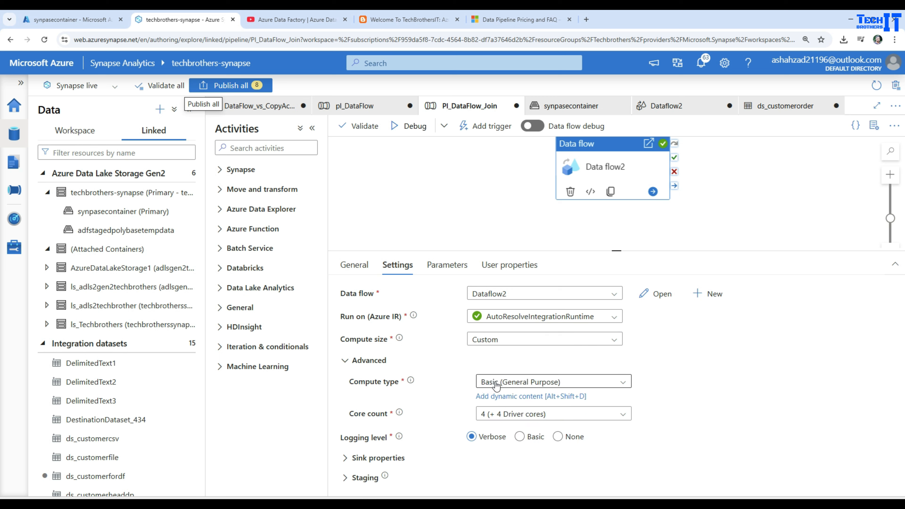
click(503, 387)
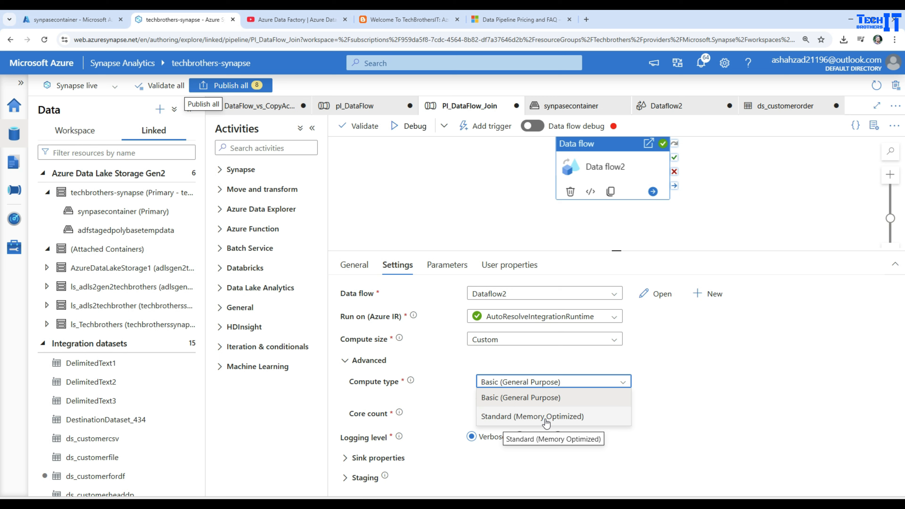
click(684, 398)
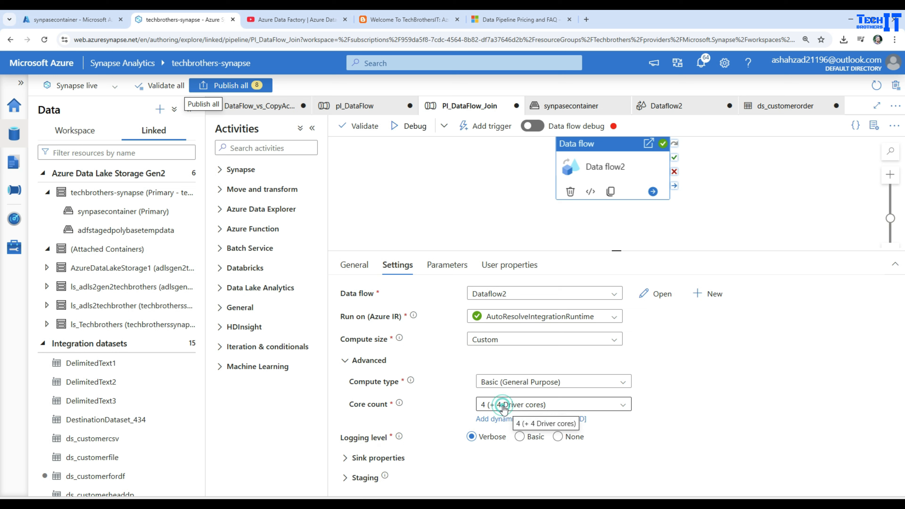
Review all the core count choices for the Custom compute size without changing the selection
click(496, 408)
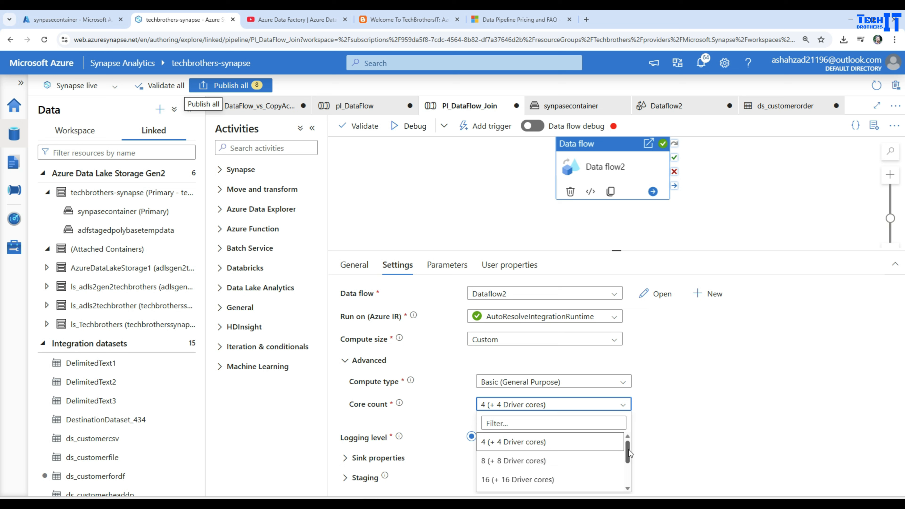
drag(628, 450, 627, 478)
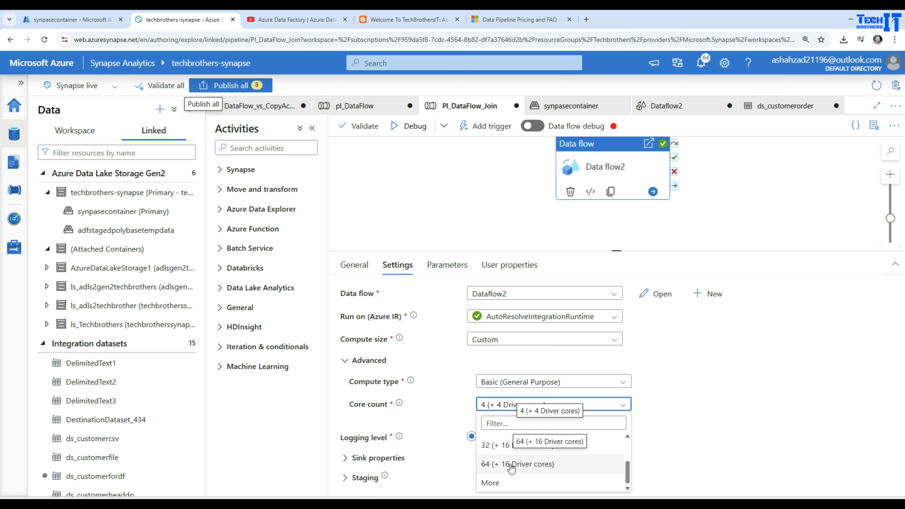
scroll(513, 469, up, 1)
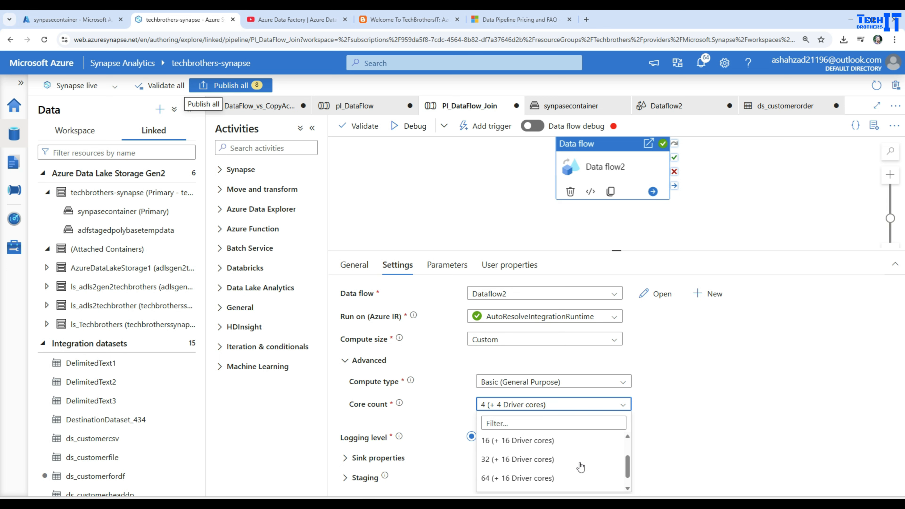
scroll(571, 471, down, 1)
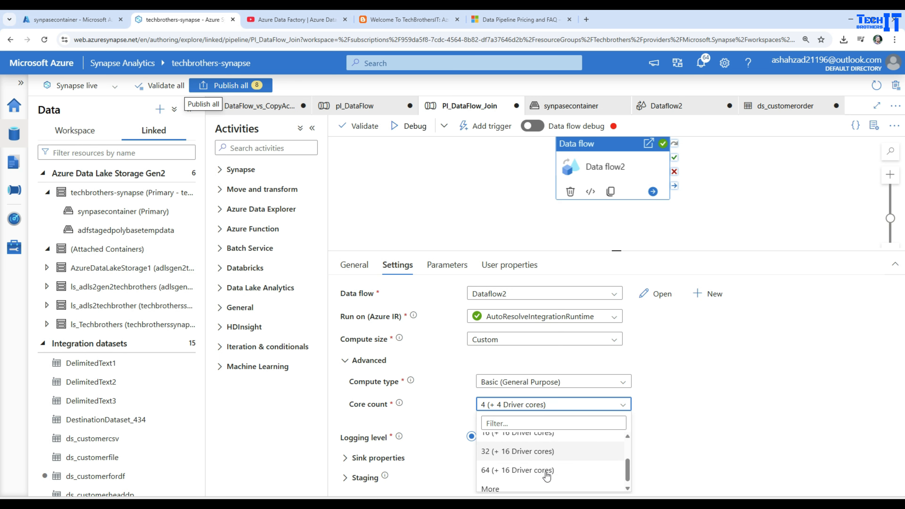
scroll(531, 472, down, 1)
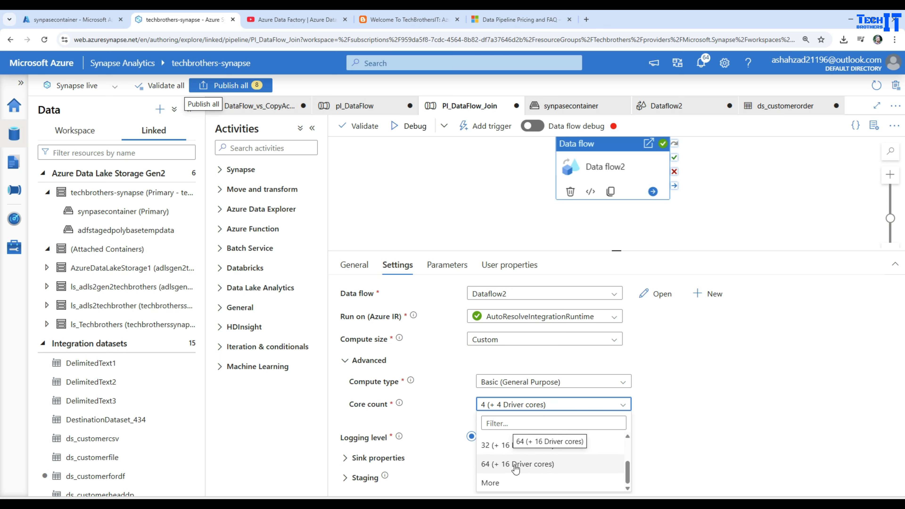
click(683, 394)
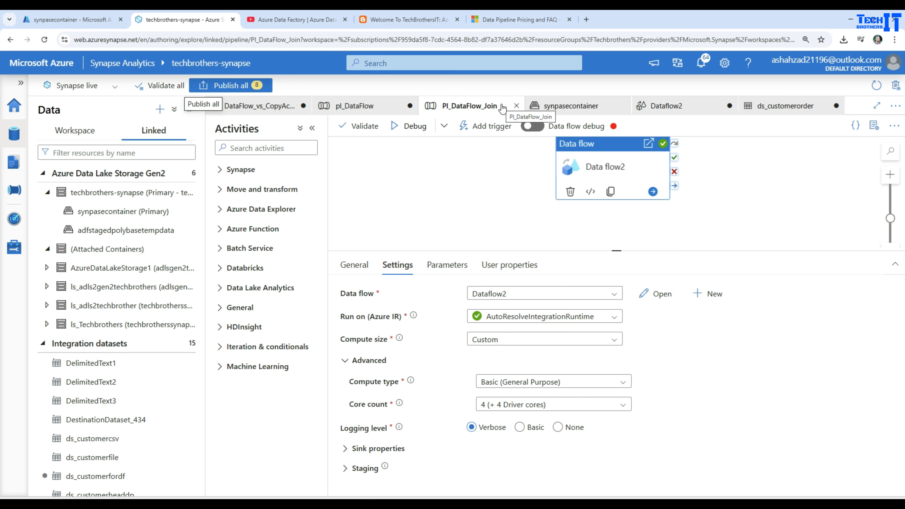
Keep the compute type as Basic (General Purpose) and restore the Data flow2 activity's compute size to Small
click(518, 381)
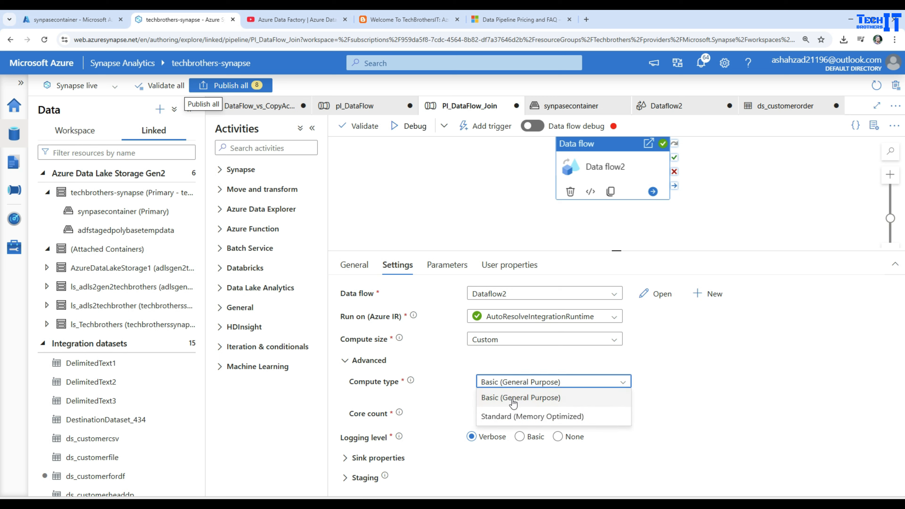
click(513, 402)
click(506, 414)
click(518, 452)
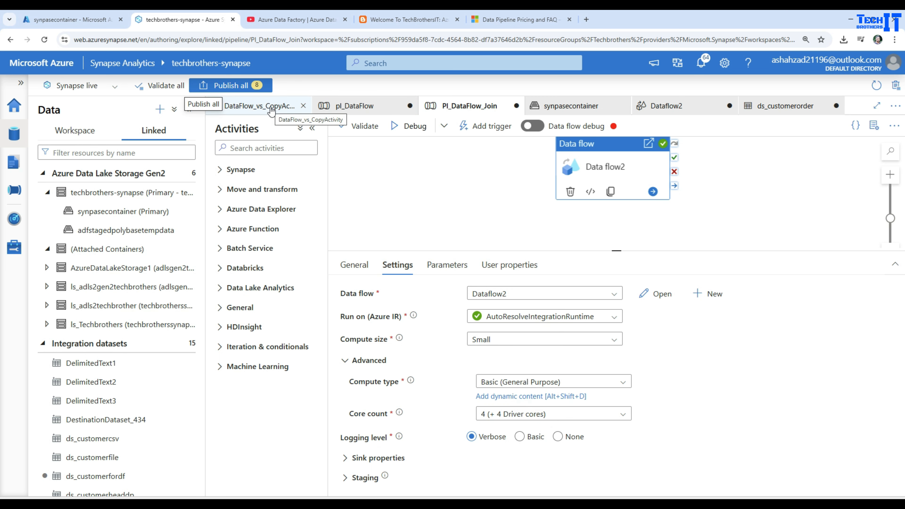
Close the DataFlow_vs_CopyActivity notebook and discard its unsaved changes
click(271, 111)
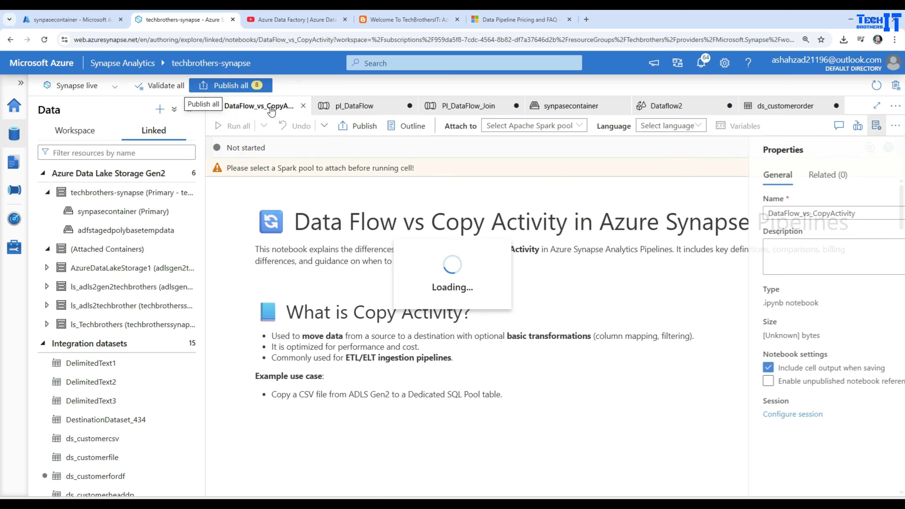
click(303, 106)
click(422, 307)
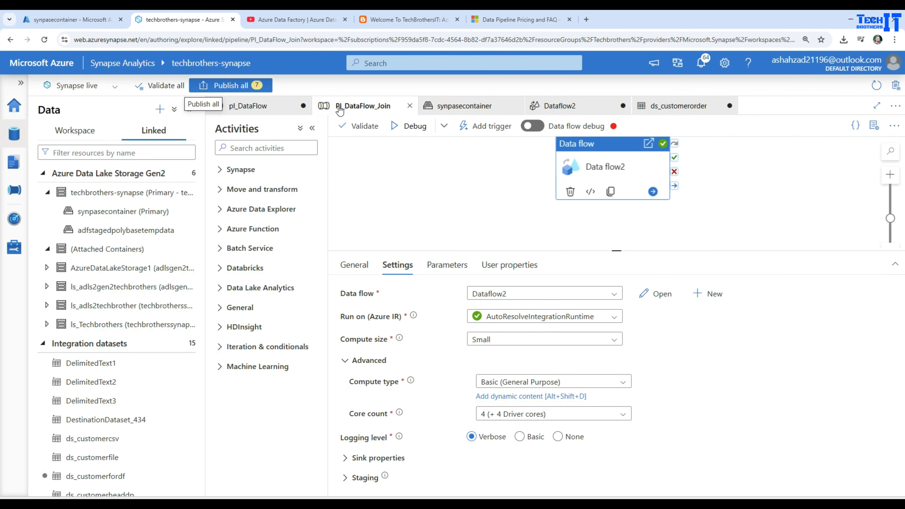
Try to publish all pending changes, open the pl_DataFlow pipeline from the validation output, and dismiss that output
click(229, 85)
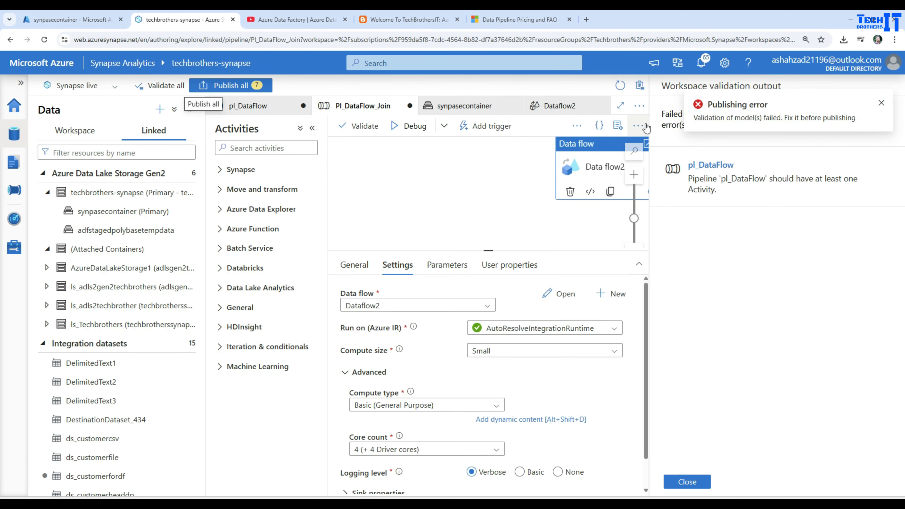
click(762, 192)
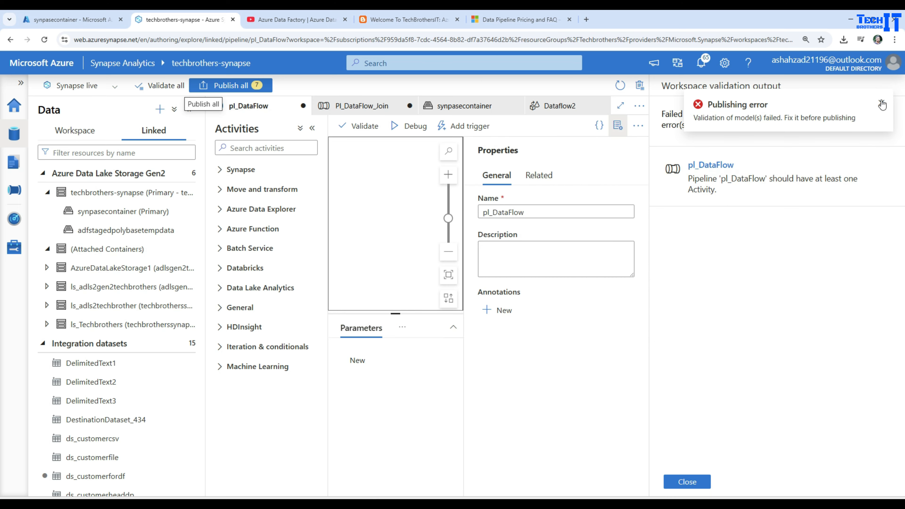
click(882, 104)
click(687, 482)
Close the empty pl_DataFlow pipeline, discarding its changes, and publish all remaining changes
click(303, 106)
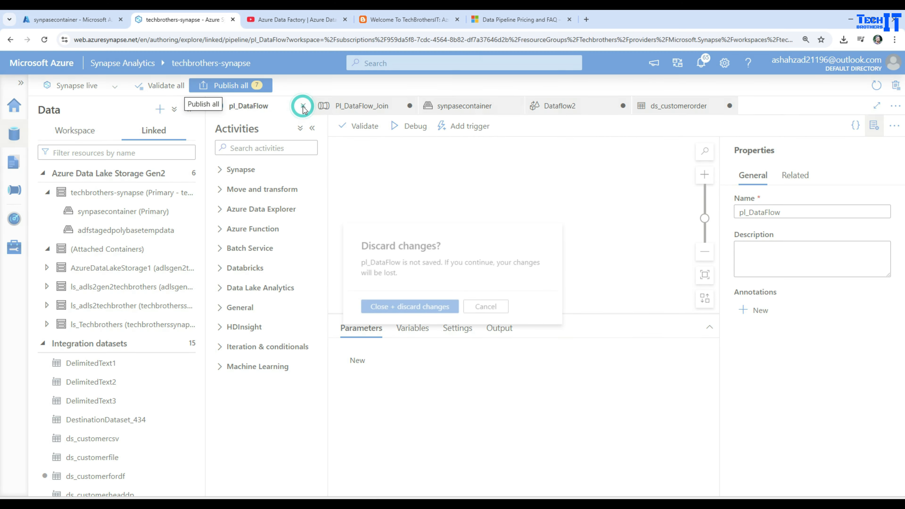
click(430, 308)
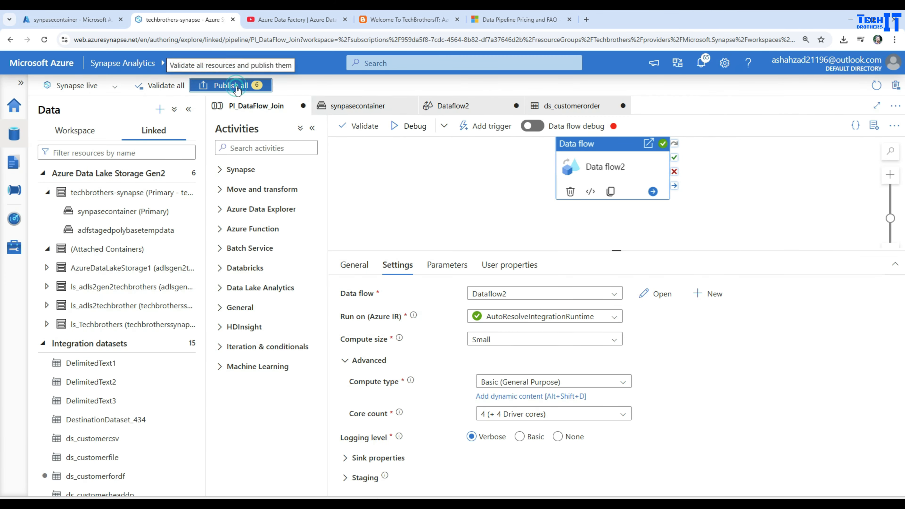
click(232, 85)
click(568, 480)
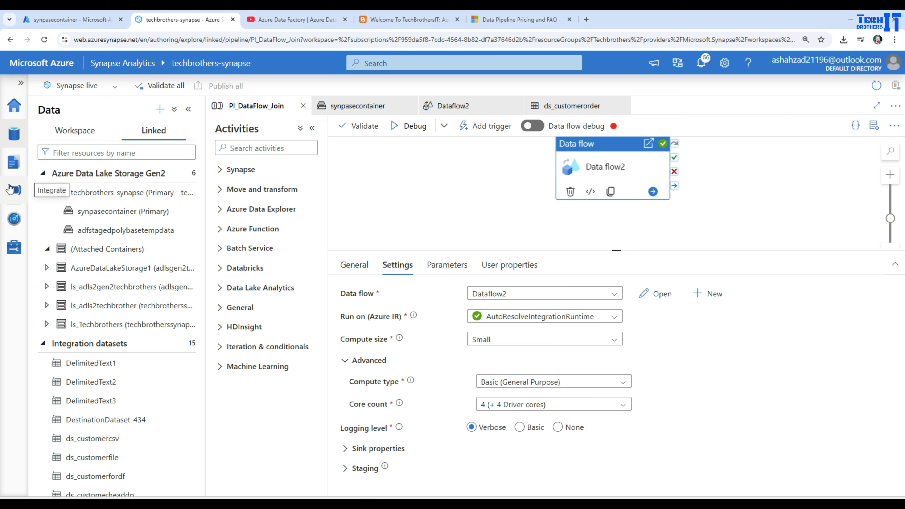
Show the workspace's list of pipelines and close the open ds_customerorder, Dataflow2, synpasecontainer and Pl_DataFlow_Join items
click(14, 191)
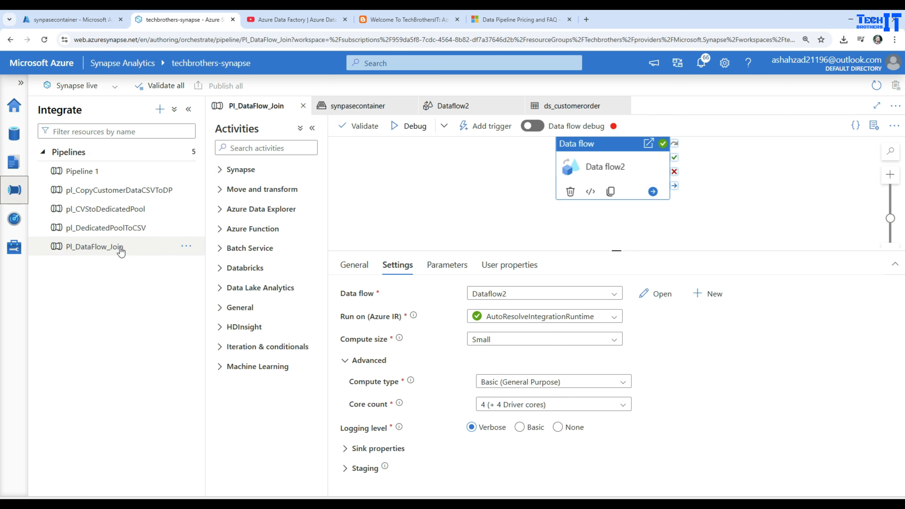
click(623, 106)
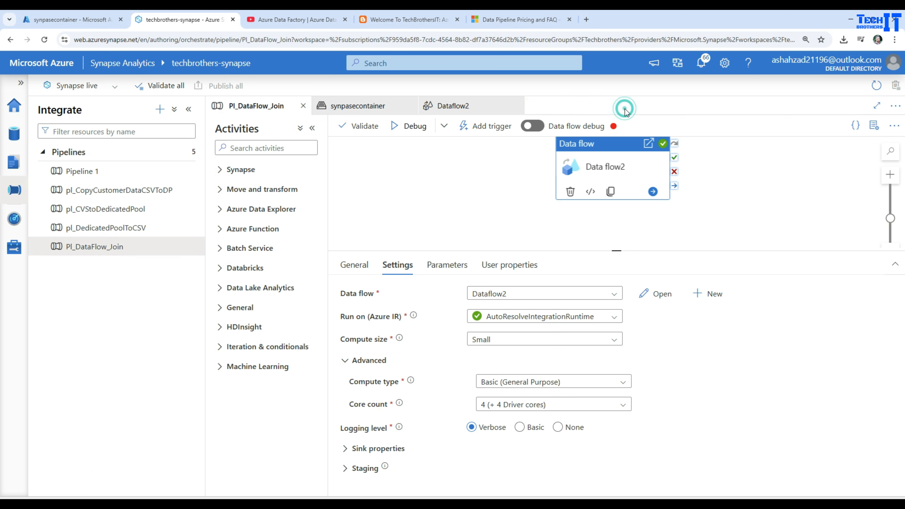
click(516, 105)
click(410, 106)
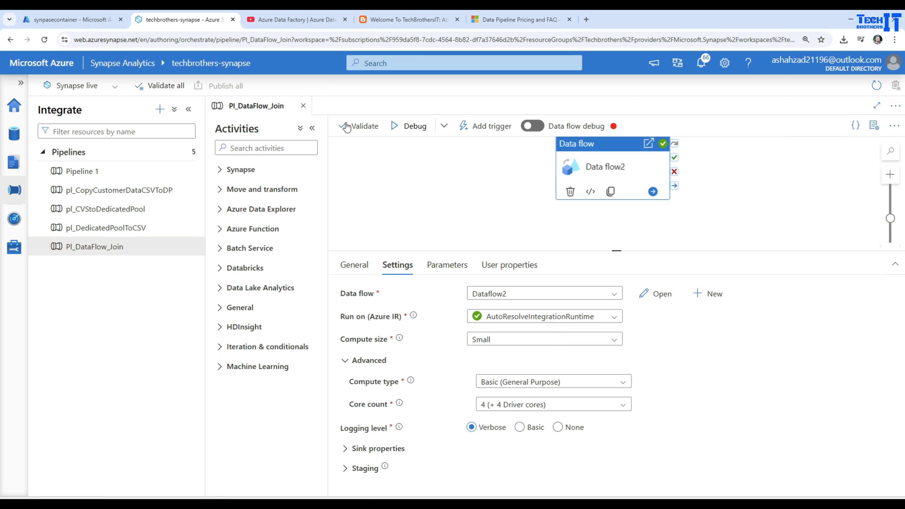
click(303, 105)
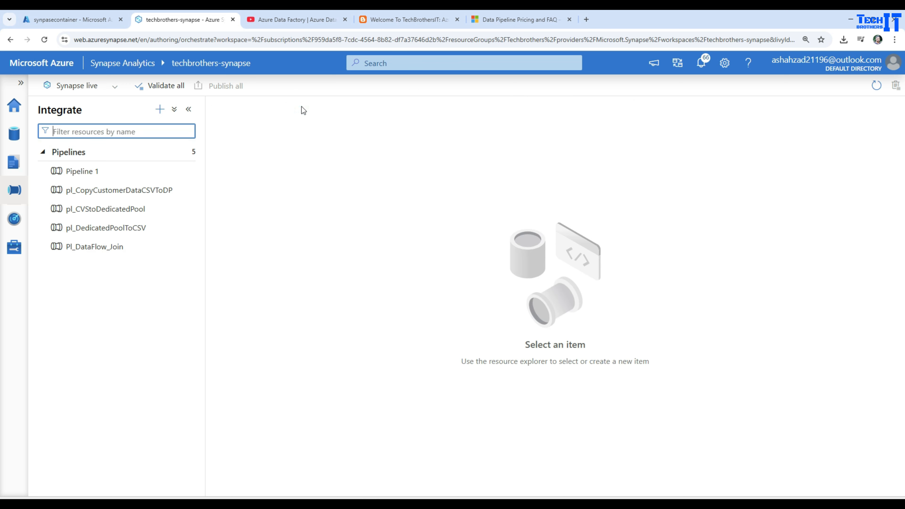
Open the Pl_DataFlow_Join pipeline and trigger an immediate run of its last published configuration
click(118, 247)
click(185, 247)
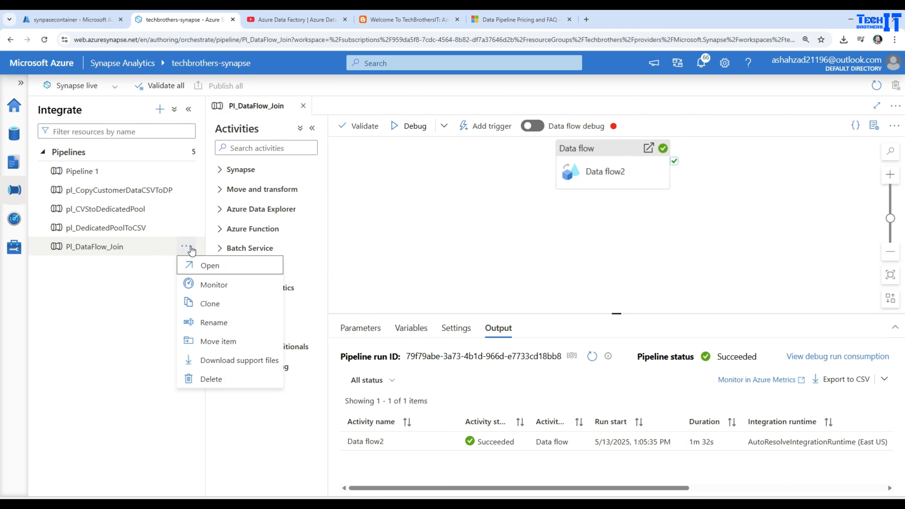
click(109, 247)
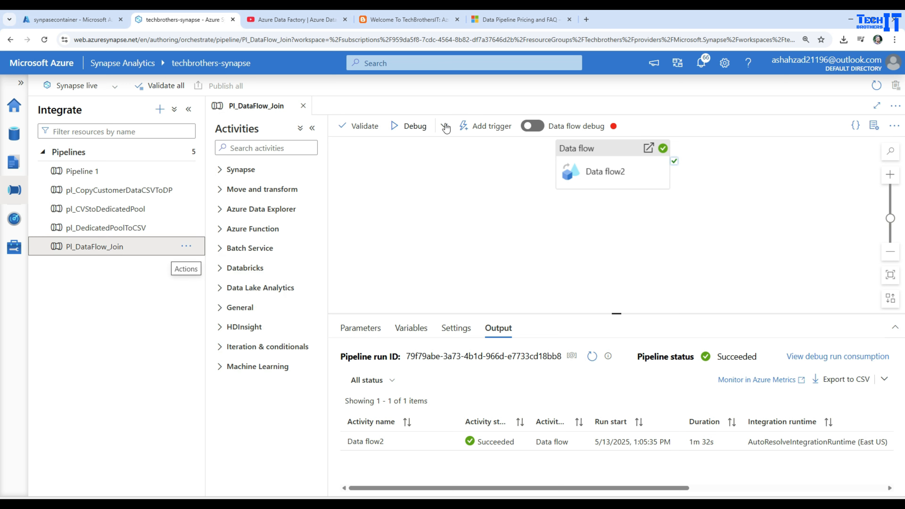
click(494, 129)
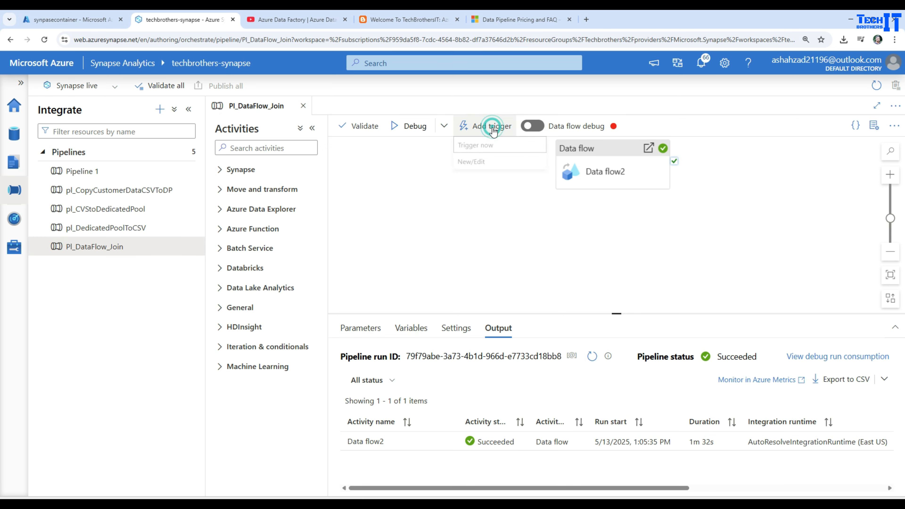
click(476, 149)
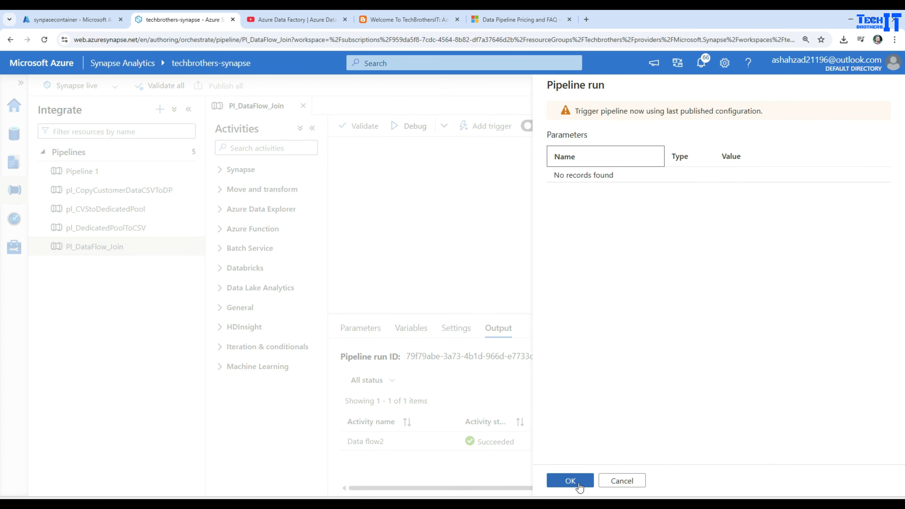
click(570, 481)
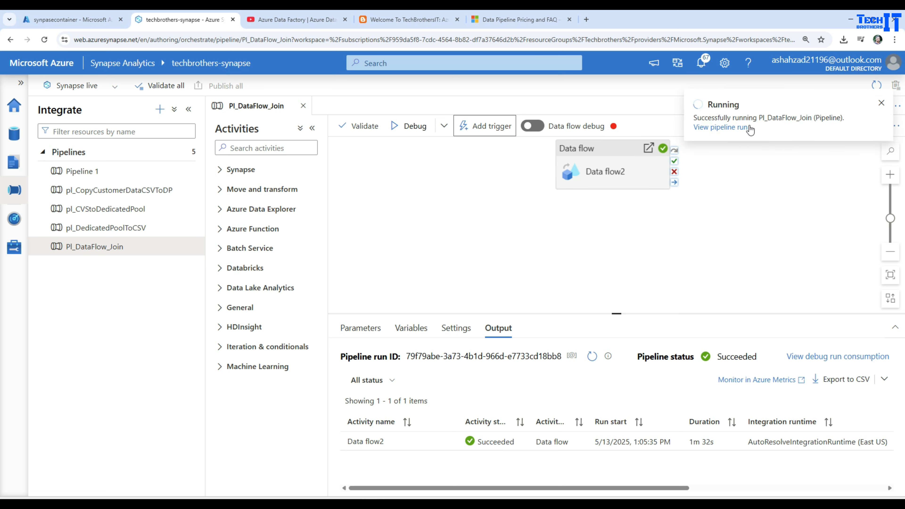
View the triggered pipeline run and examine the compute settings in the Data flow2 activity's input, then dismiss that input
click(732, 127)
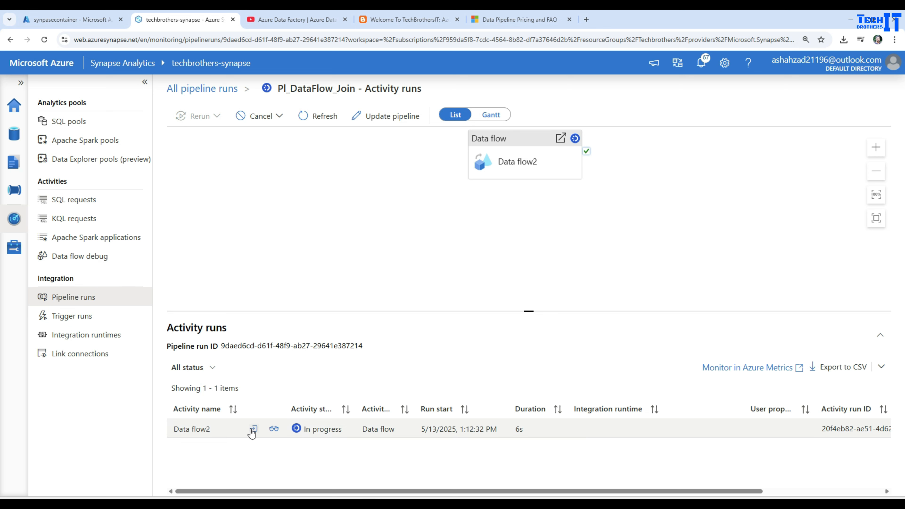
click(254, 431)
scroll(253, 359, down, 5)
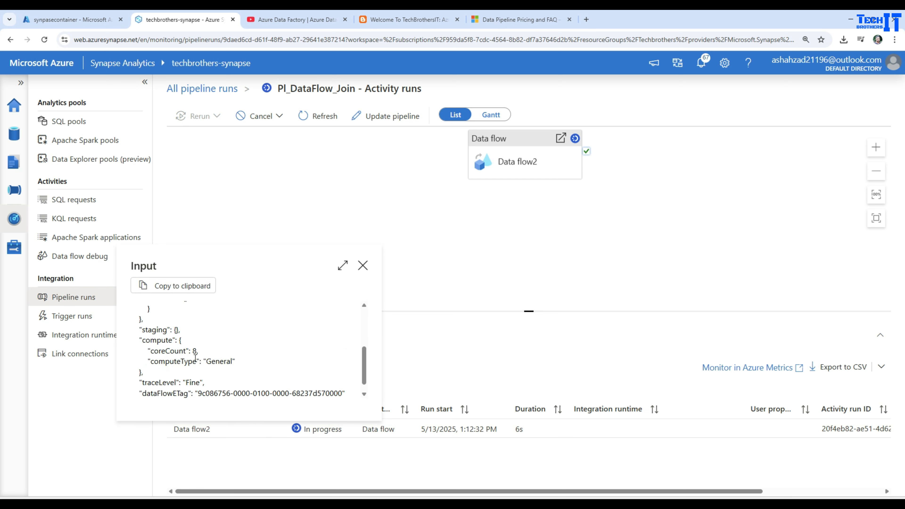
mouse_move(148, 352)
mouse_down()
mouse_move(200, 351)
mouse_move(166, 362)
mouse_move(142, 344)
mouse_up()
scroll(221, 372, down, 1)
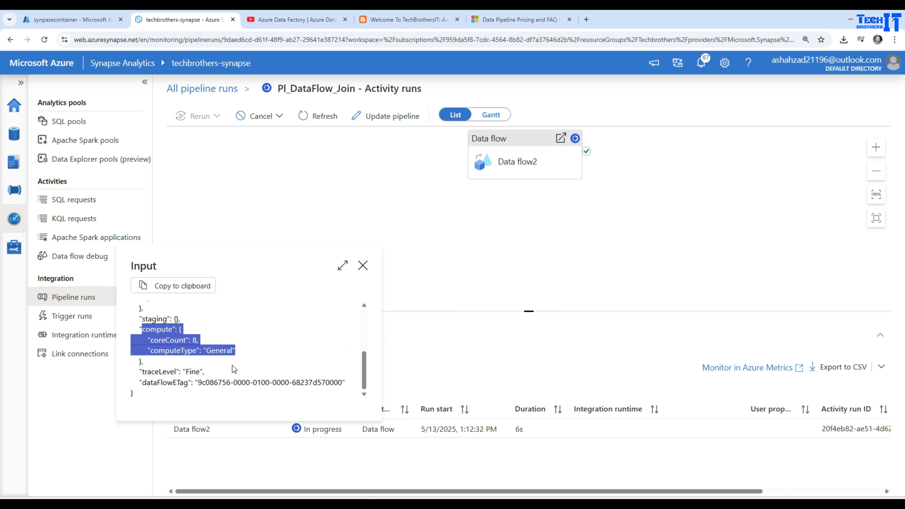
scroll(239, 368, up, 6)
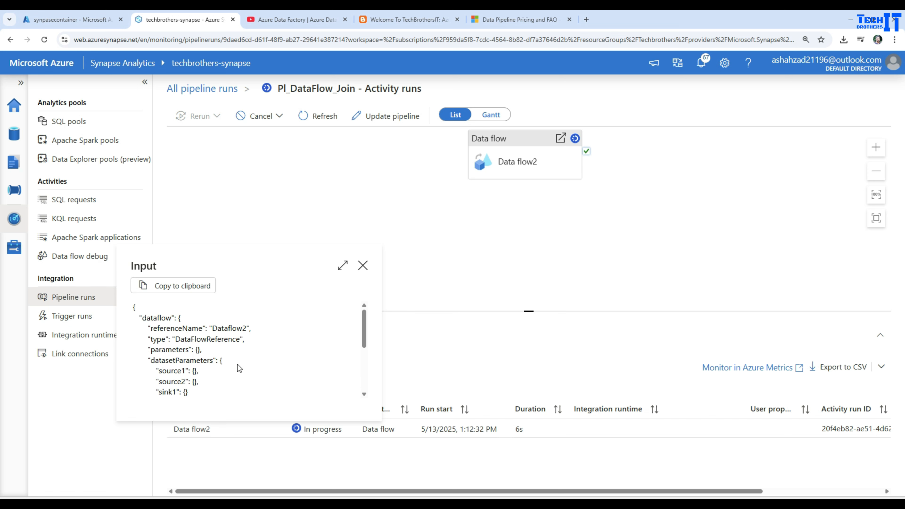
click(363, 265)
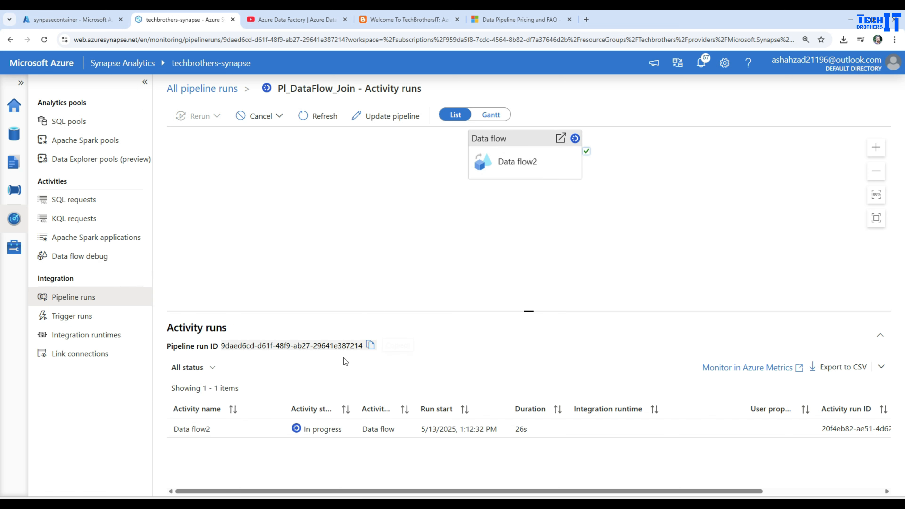
Open the Data flow2 run details and examine the number of transformations and the data flow status
click(282, 428)
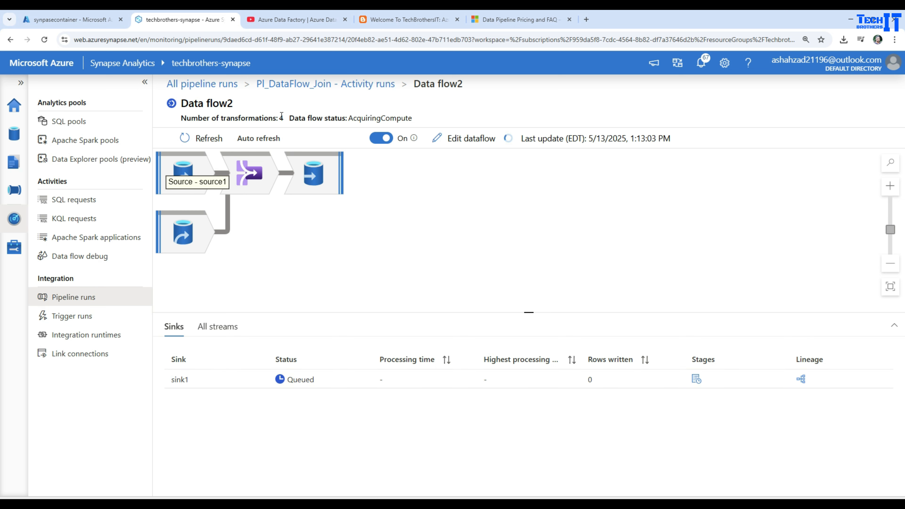
click(284, 119)
drag(284, 119, 178, 120)
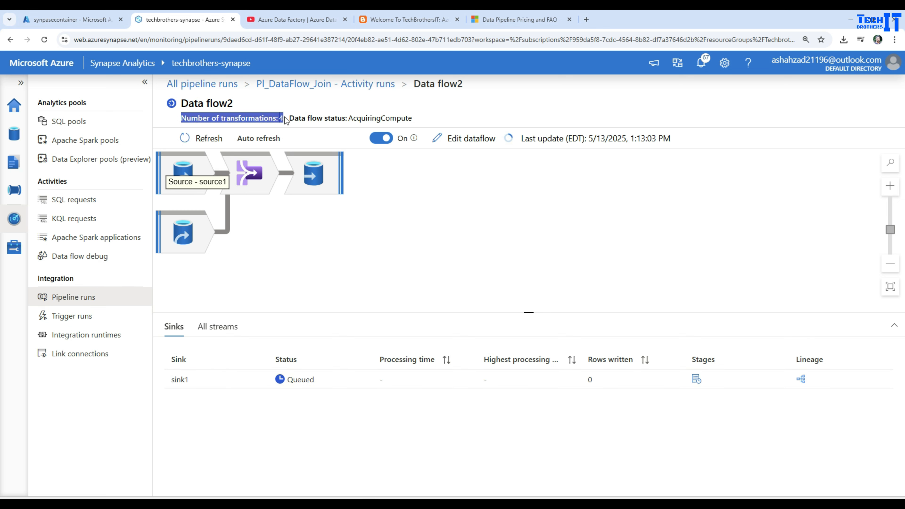
drag(289, 118, 346, 117)
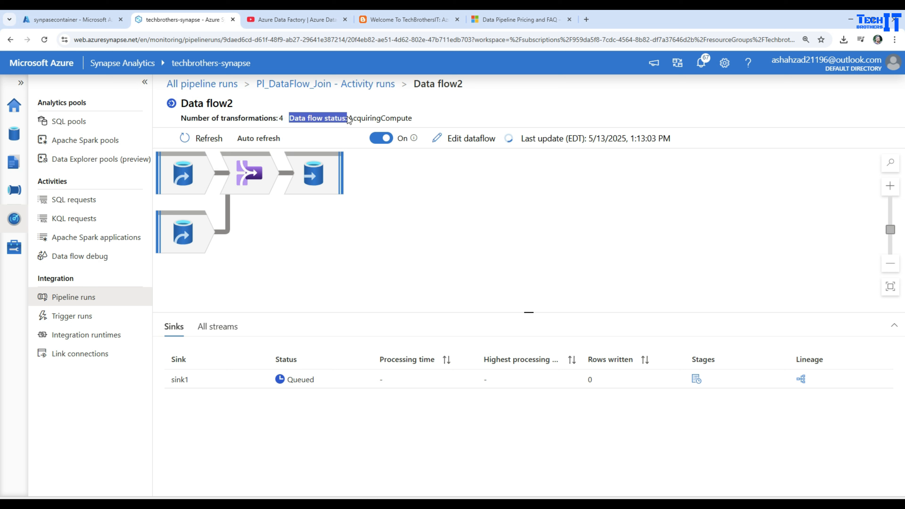
click(378, 118)
drag(414, 119, 354, 120)
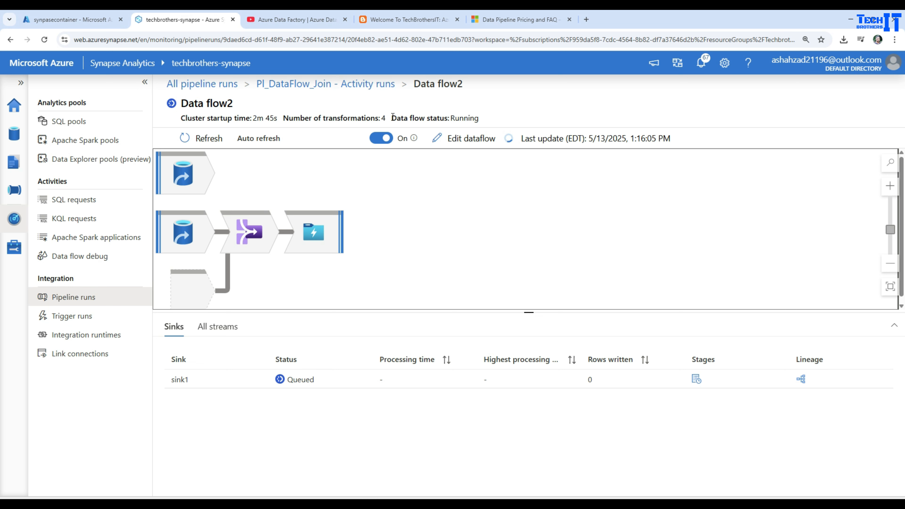
Refresh the Data flow2 run details and examine the data flow status and the cluster startup time
drag(392, 118, 481, 123)
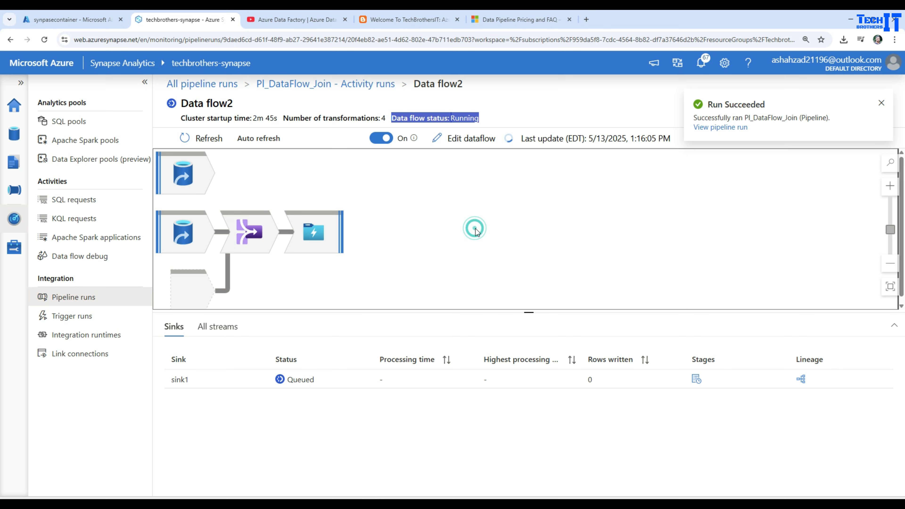
click(395, 105)
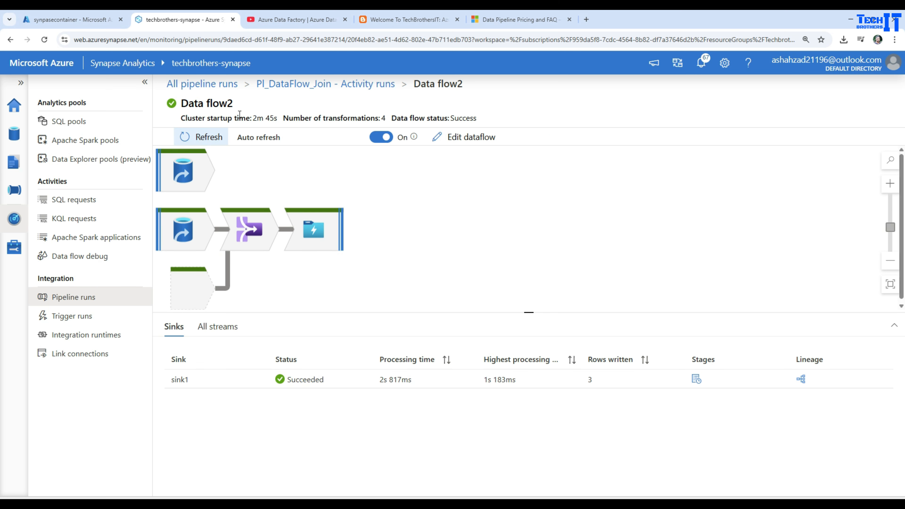
drag(183, 118, 280, 121)
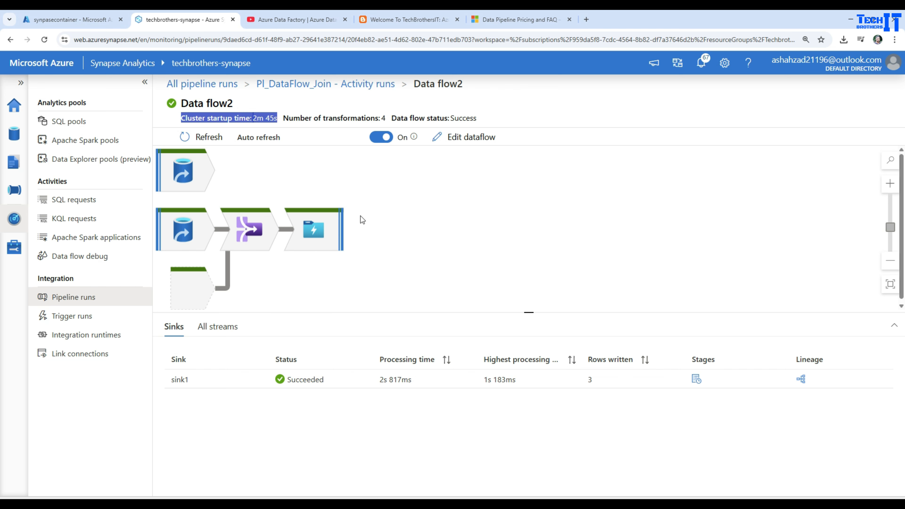
Switch to the Azure portal, refresh the output_demo folder to check dataflow.csv's modification time, and return to Synapse
click(70, 21)
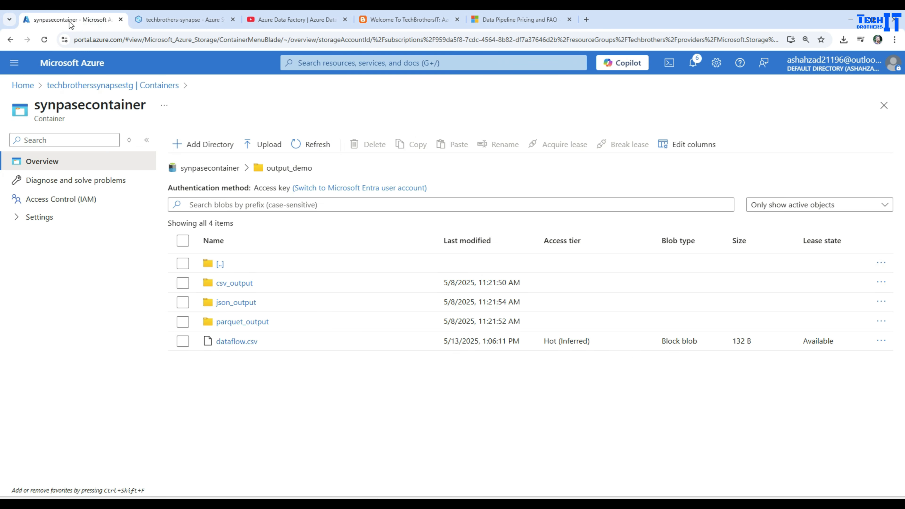
click(312, 148)
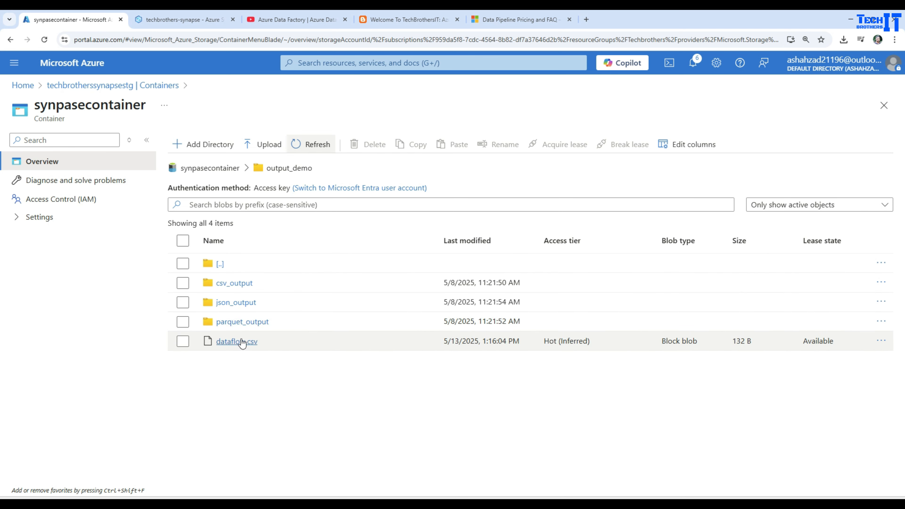
click(178, 20)
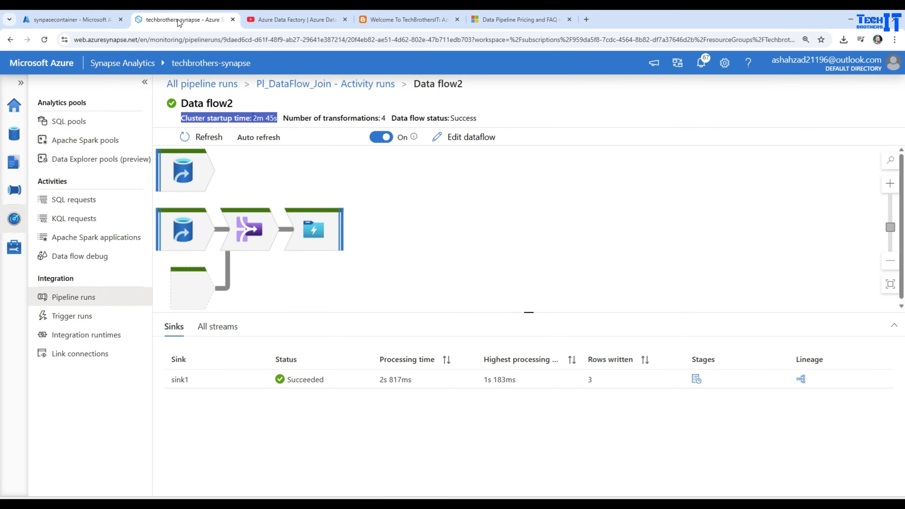